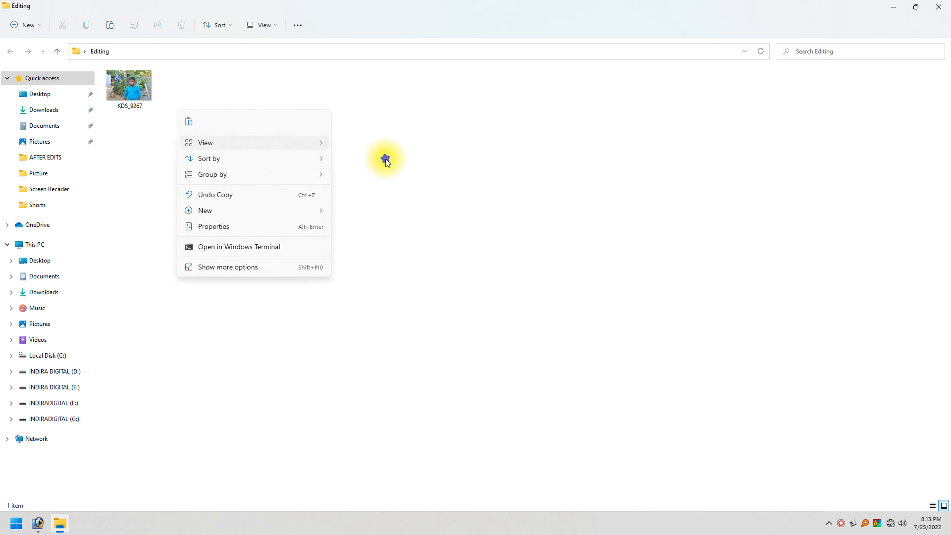
View the photo KDS_9267 at full size in the image viewer, and close both the viewer and the folder window
double_click(133, 101)
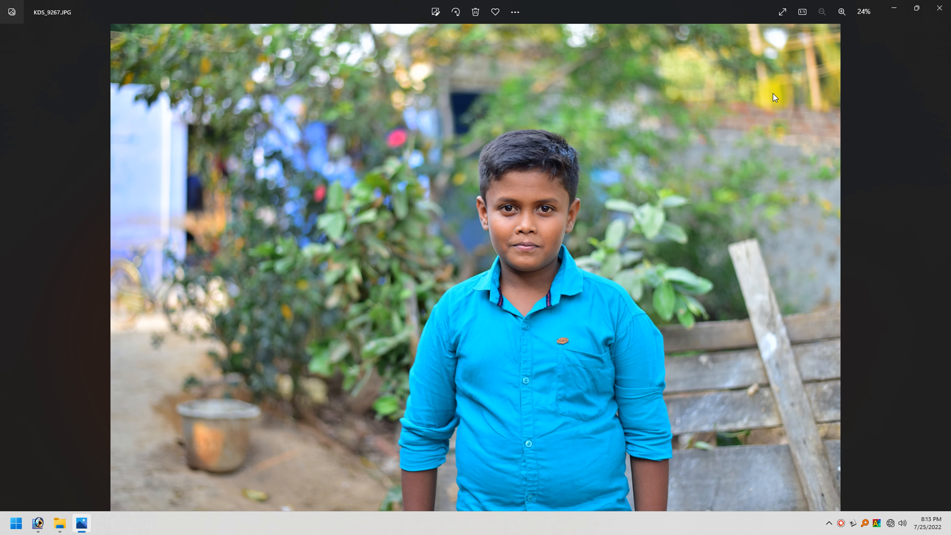
left_click(939, 8)
key("alt+F4")
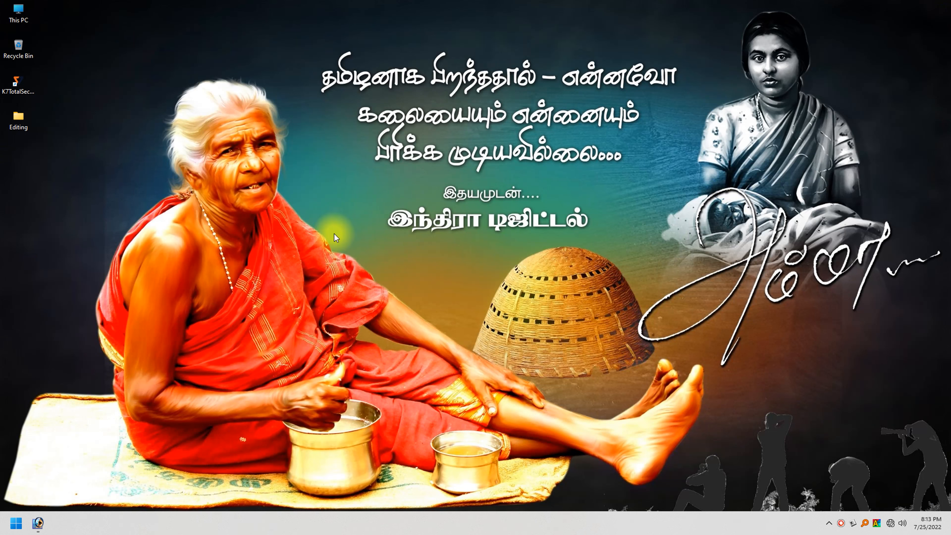
right_click(325, 211)
left_click(357, 275)
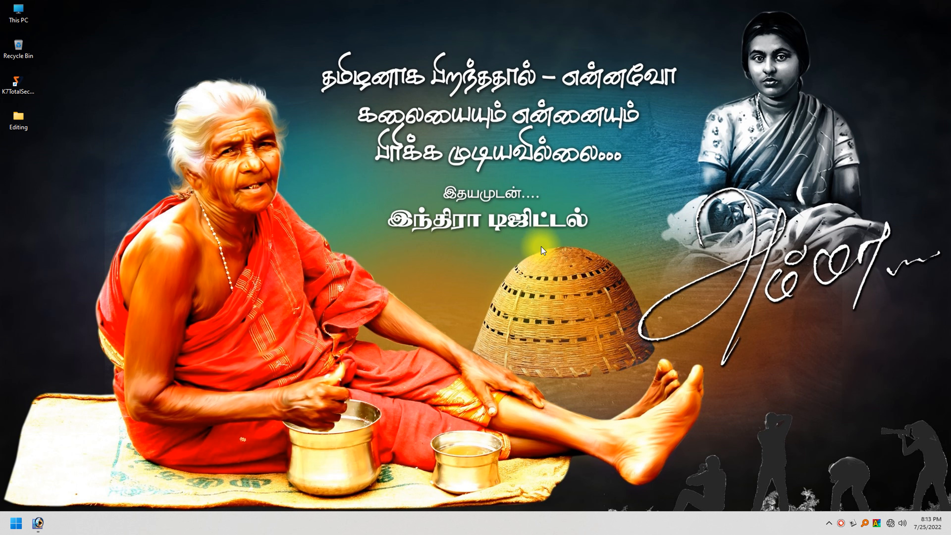
left_click(939, 526)
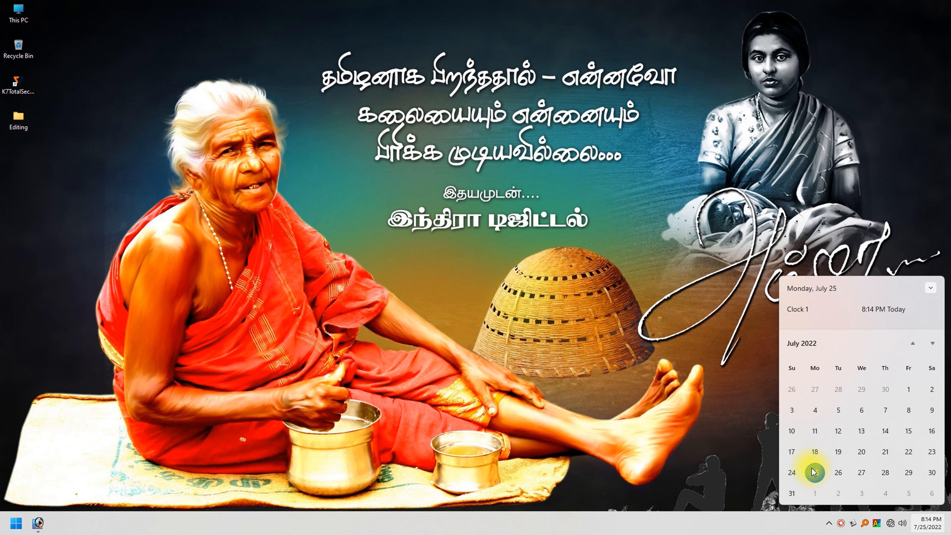
left_click(928, 523)
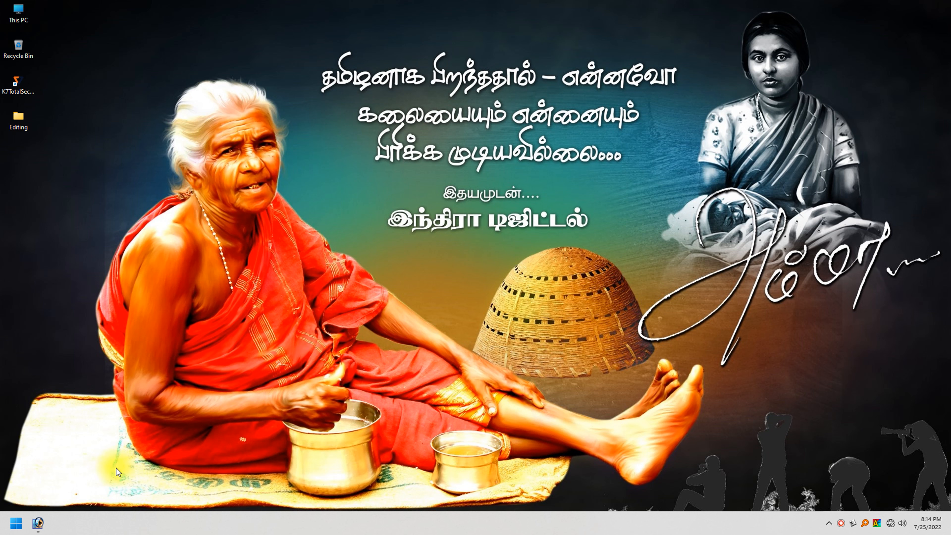
Open KDS_9267.JPG from the desktop's Editing folder in Adobe Photoshop and fit it to the screen
mouse_move(42, 529)
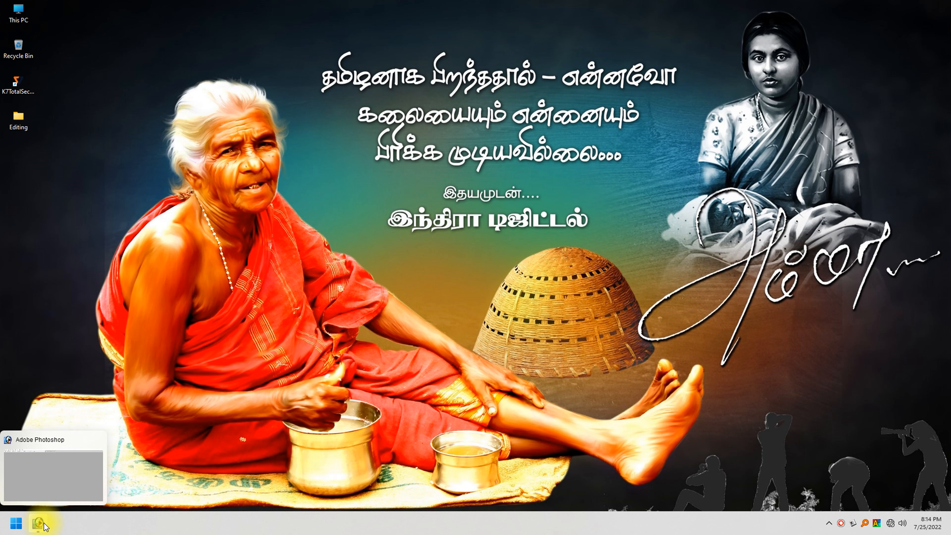
left_click(44, 524)
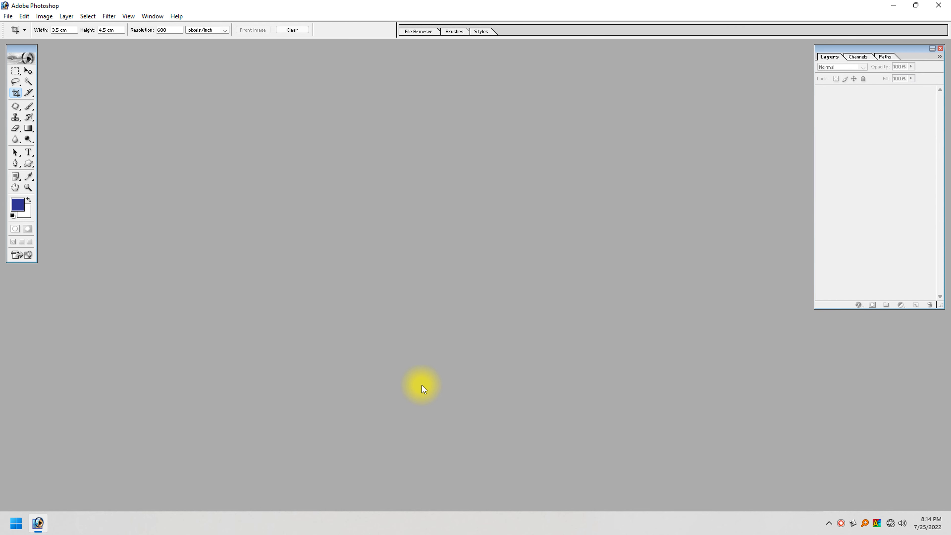
left_click(892, 4)
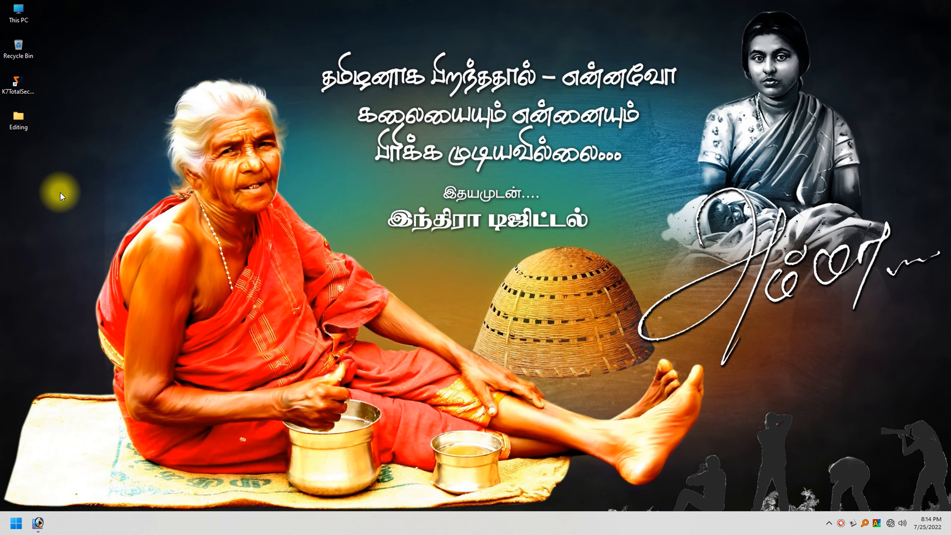
double_click(20, 119)
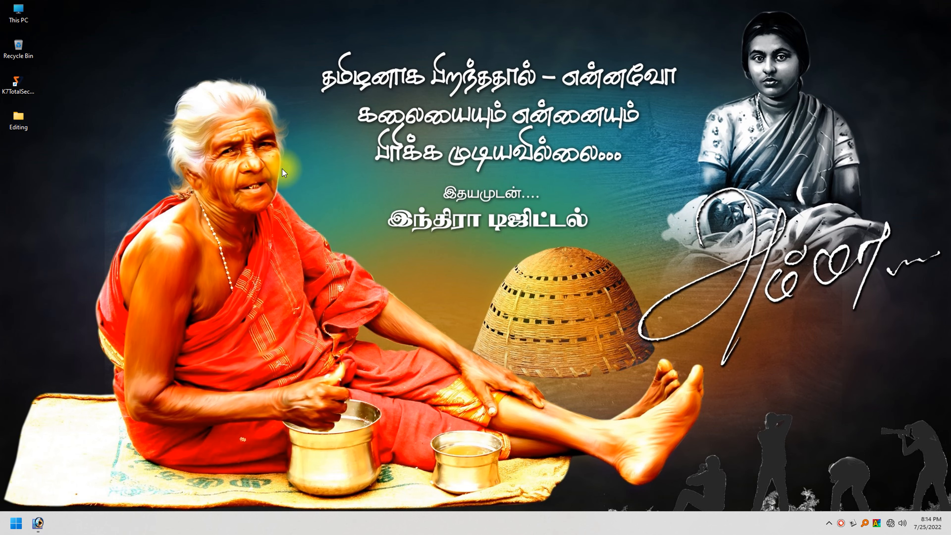
key("alt+Tab")
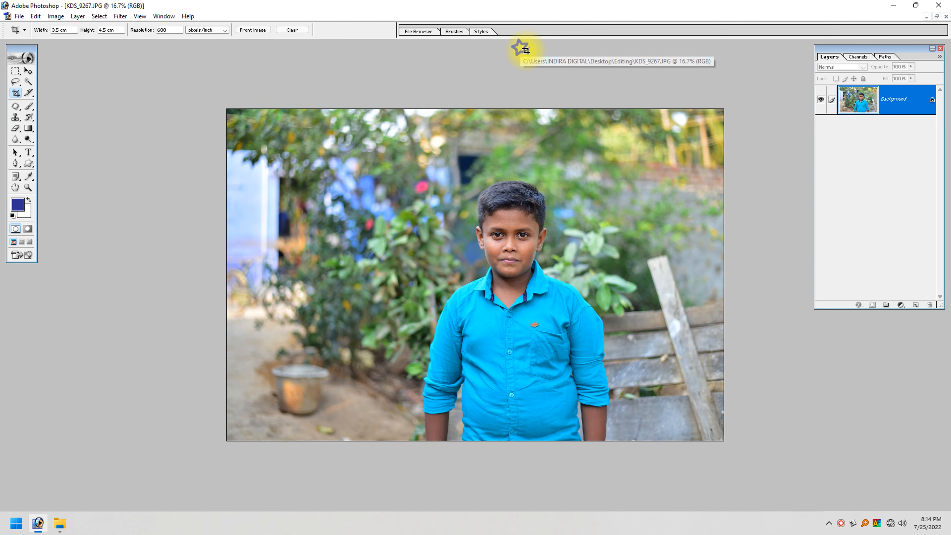
left_click(520, 48)
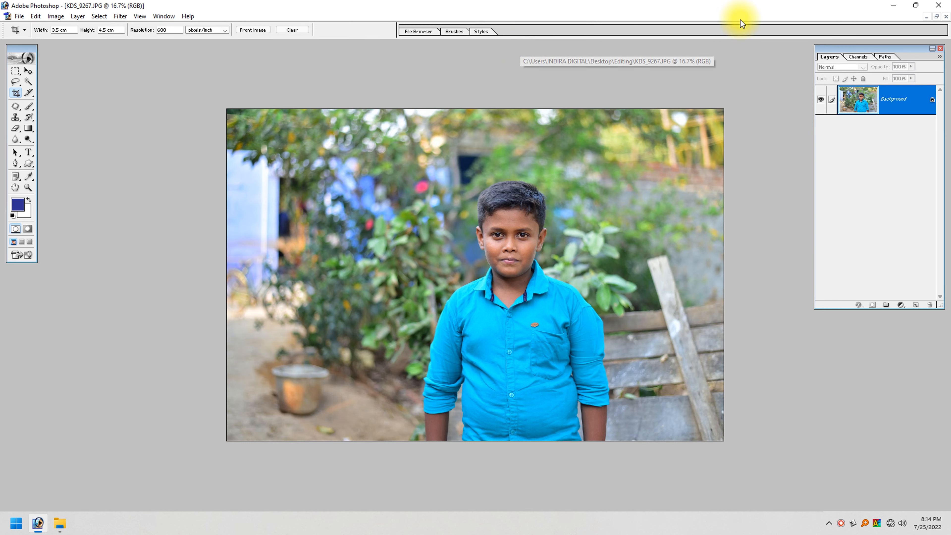
key("ctrl+0")
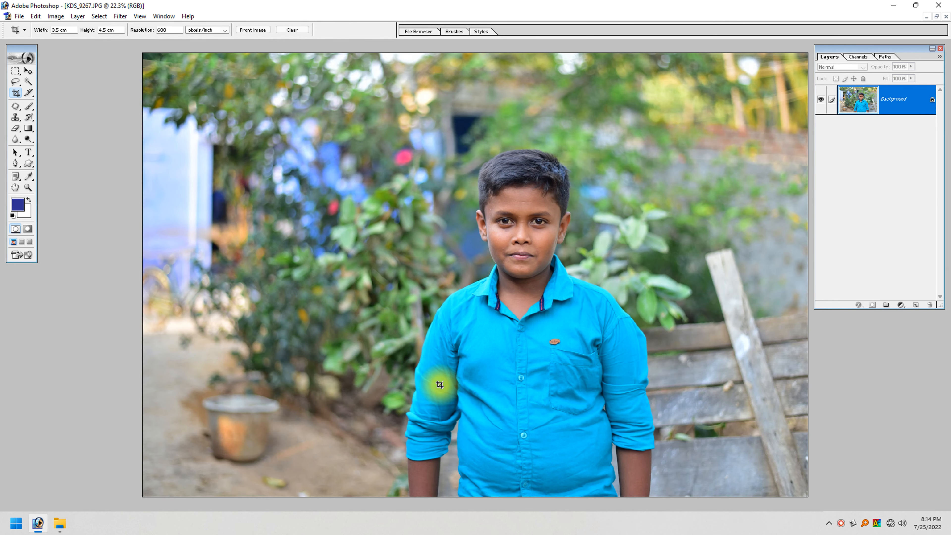
Duplicate the open photo as a new image named KDS_9267 copy
key("v")
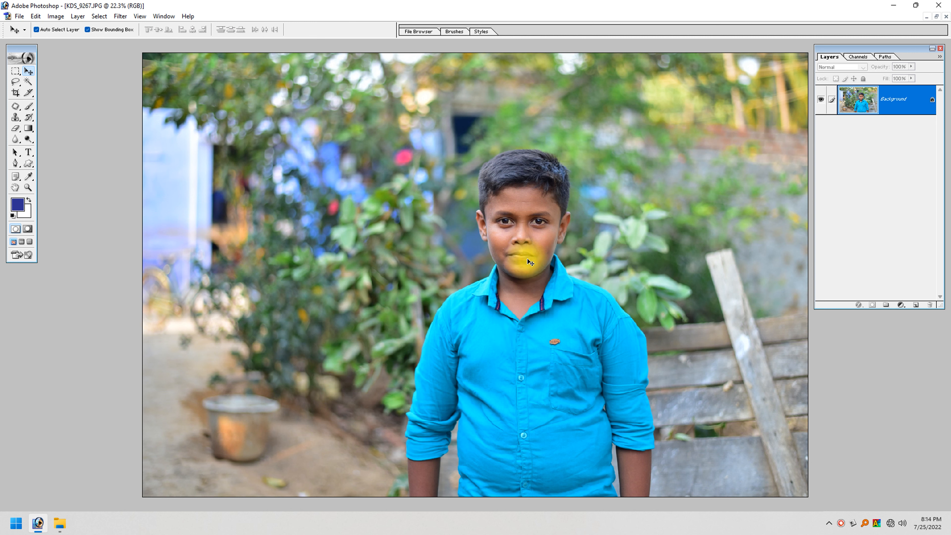
key("f")
key("f")
key("f")
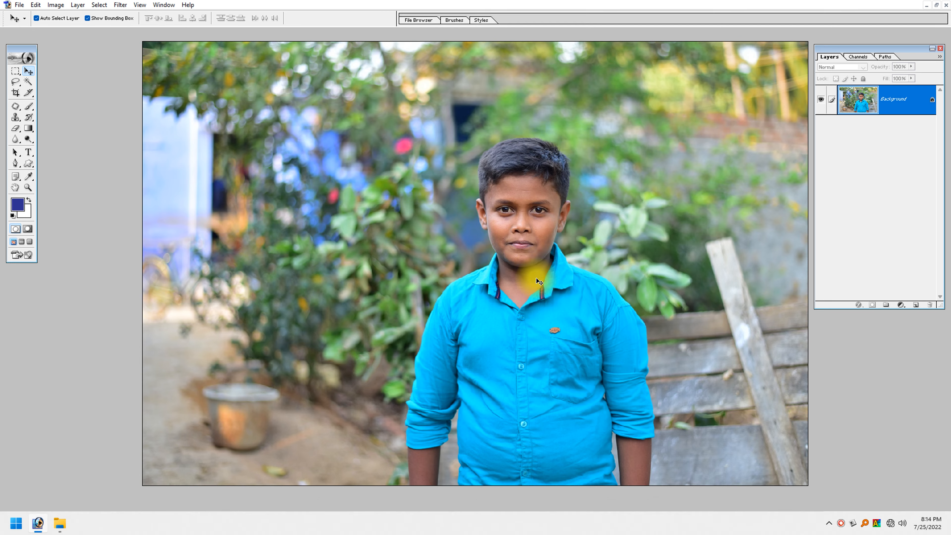
right_click(341, 49)
left_click(352, 55)
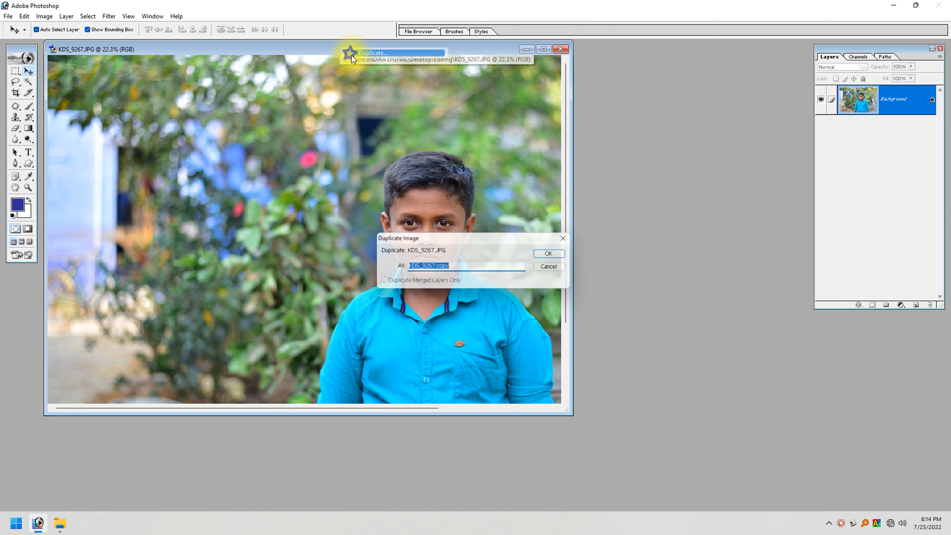
key("Return")
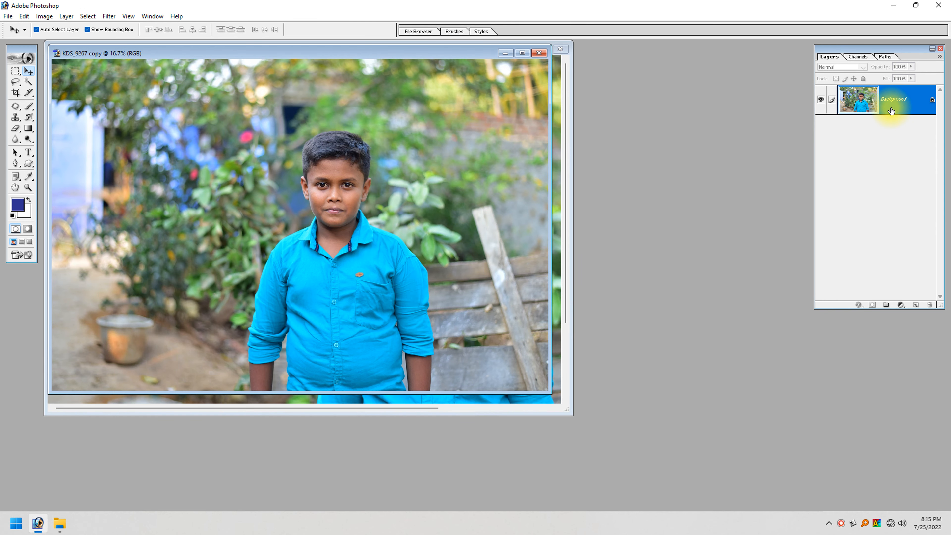
Close the original KDS_9267.JPG and maximize the window of the duplicate
left_click_drag(362, 62, 396, 160)
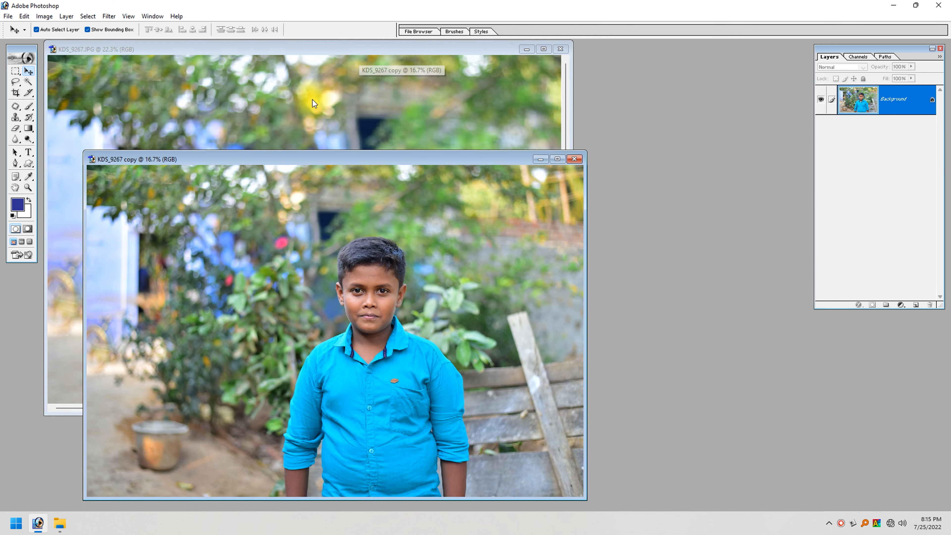
left_click(406, 82)
left_click(560, 49)
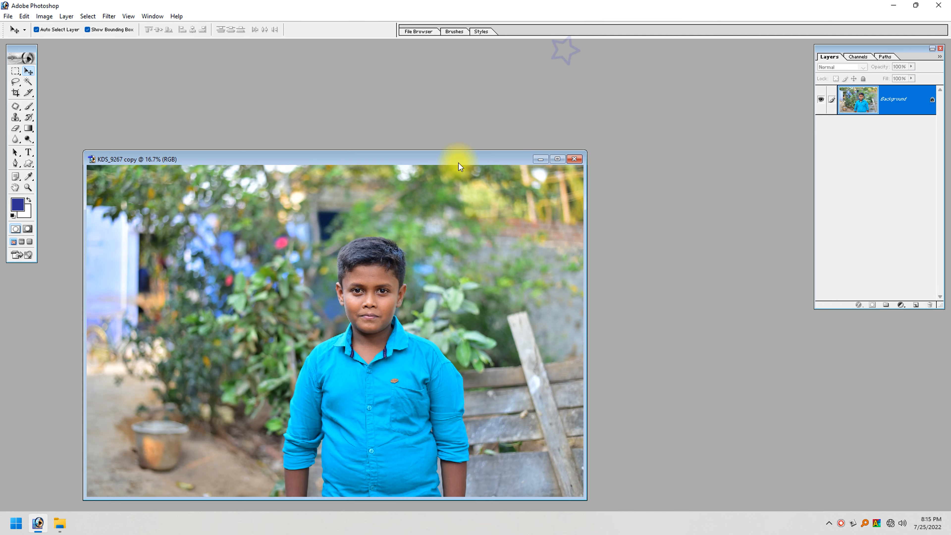
left_click_drag(458, 160, 494, 131)
left_click(599, 132)
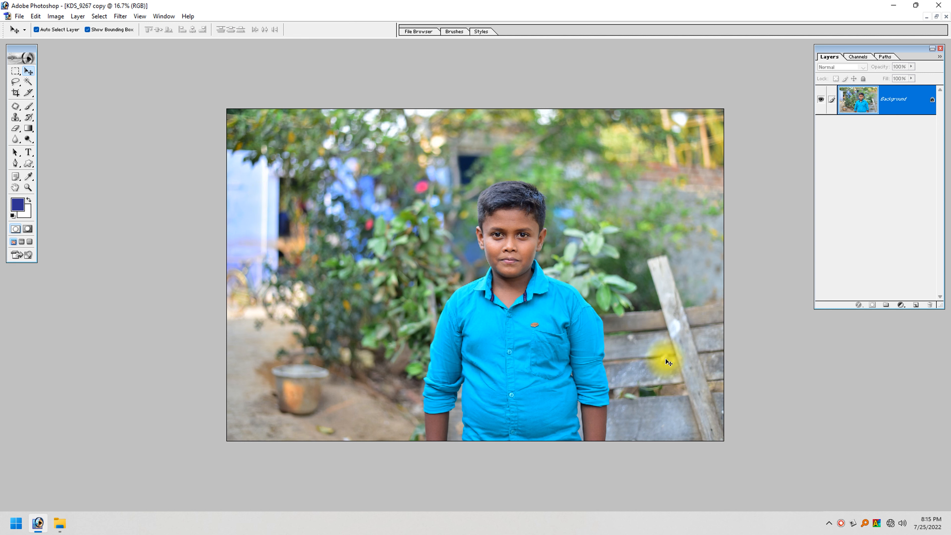
Crop the photo to the boy's head and shoulders at 3.5 cm by 4.5 cm with a resolution of 300 pixels/inch
key("c")
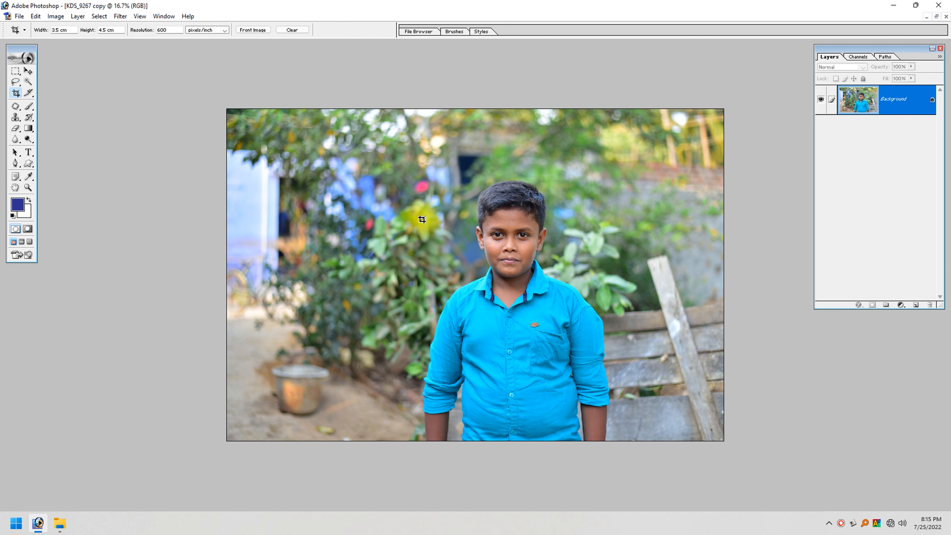
key("ctrl+0")
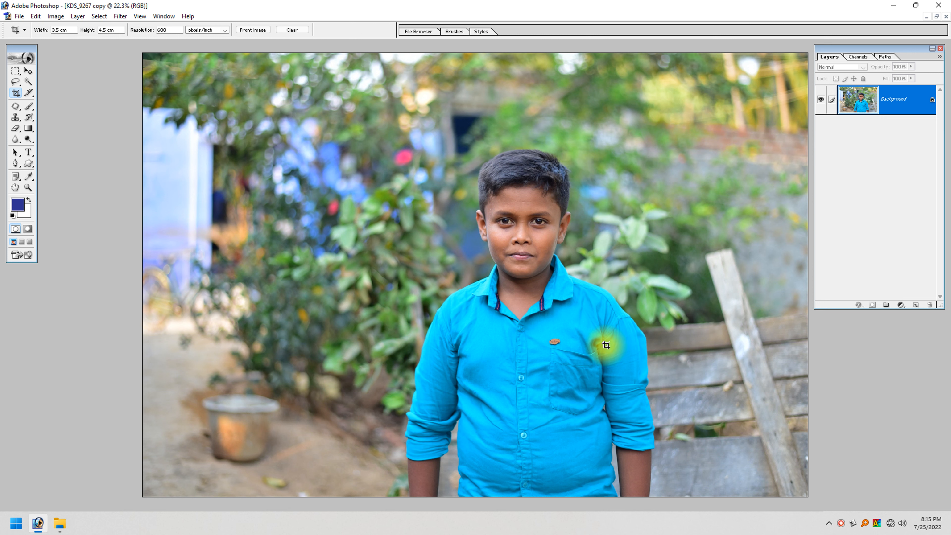
double_click(175, 32)
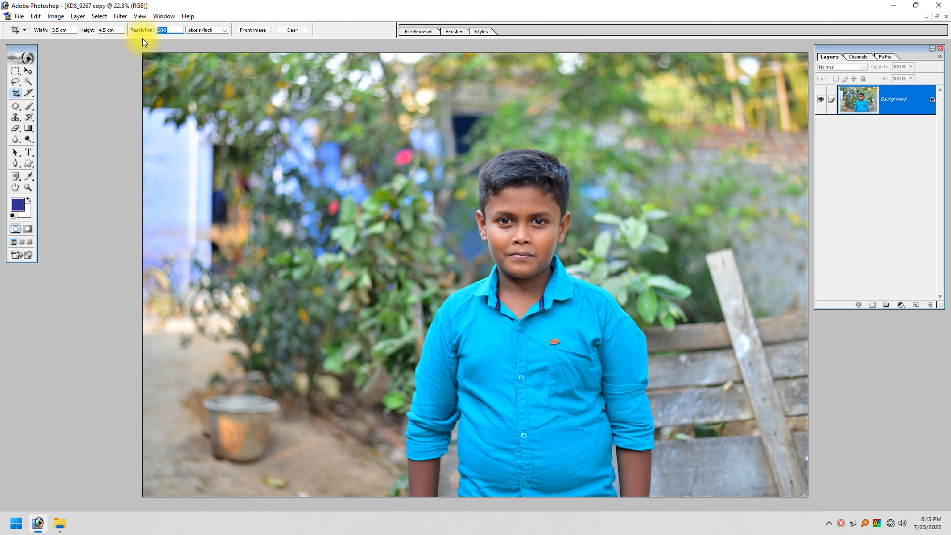
type("300")
key("Return")
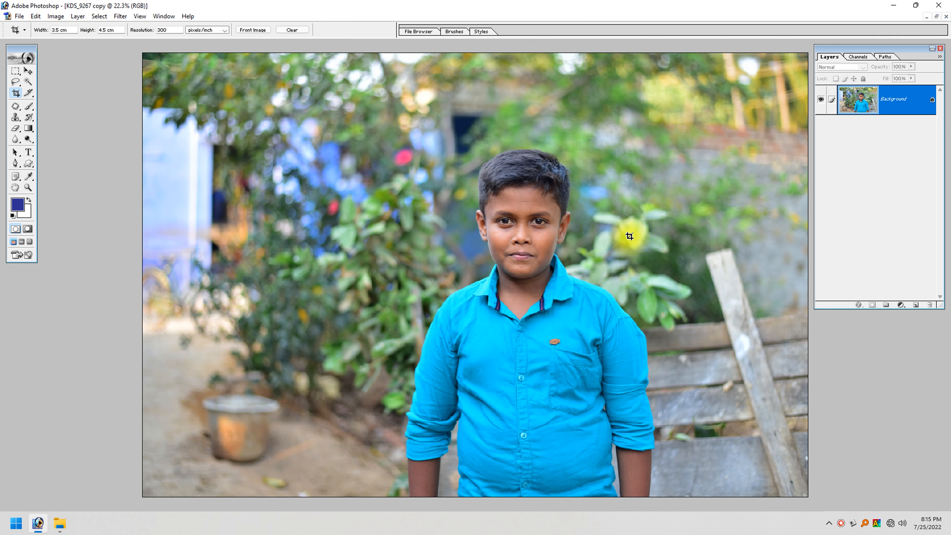
left_click_drag(449, 141, 633, 355)
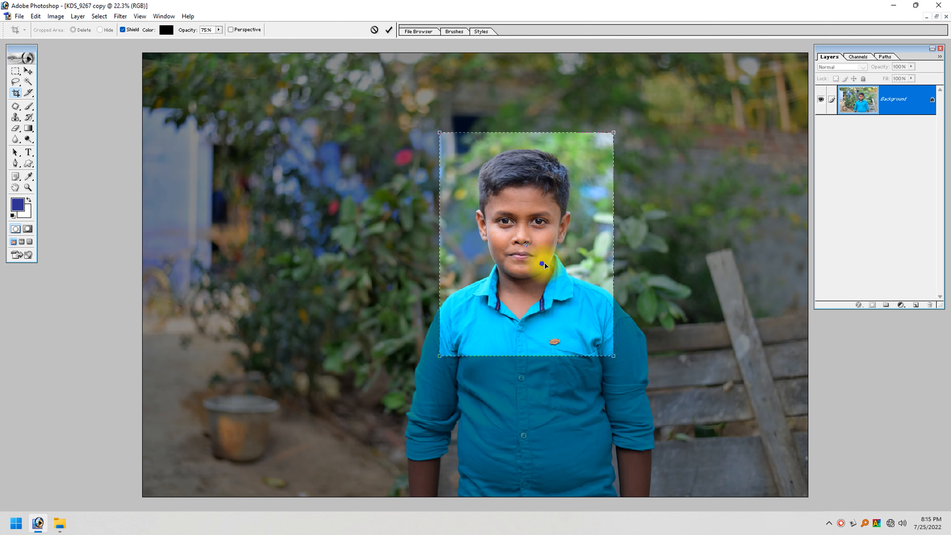
key("Return")
Examine the face detail up close at 300 pixels/inch and undo the crop
key("ctrl+0")
left_click_drag(541, 186, 308, 279)
left_click_drag(598, 301, 372, 281)
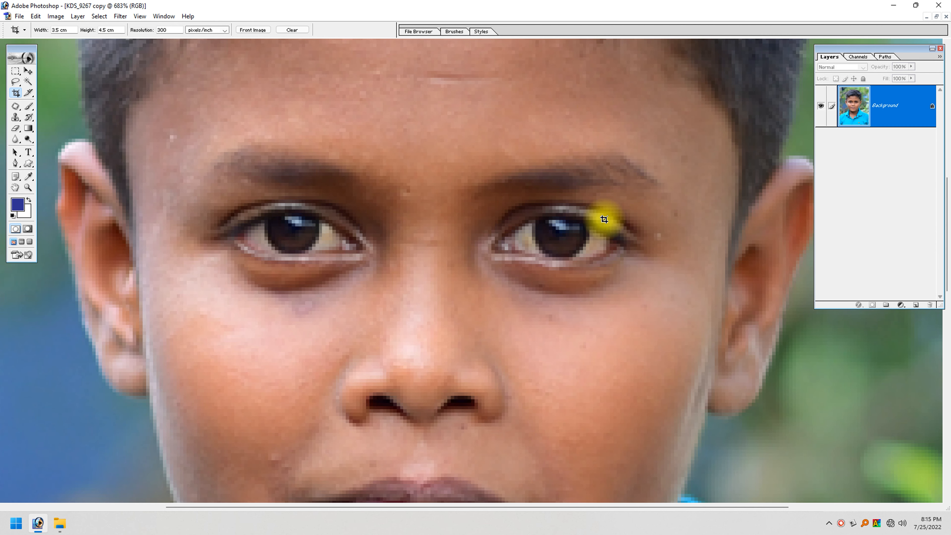
key("ctrl+minus")
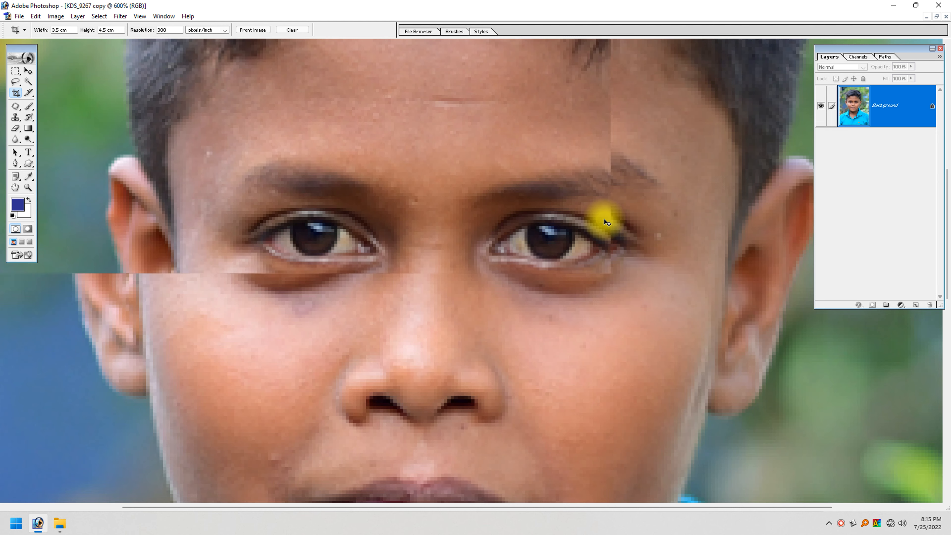
key("ctrl+minus")
key("ctrl+minus")
key("ctrl+minus")
key("ctrl+0")
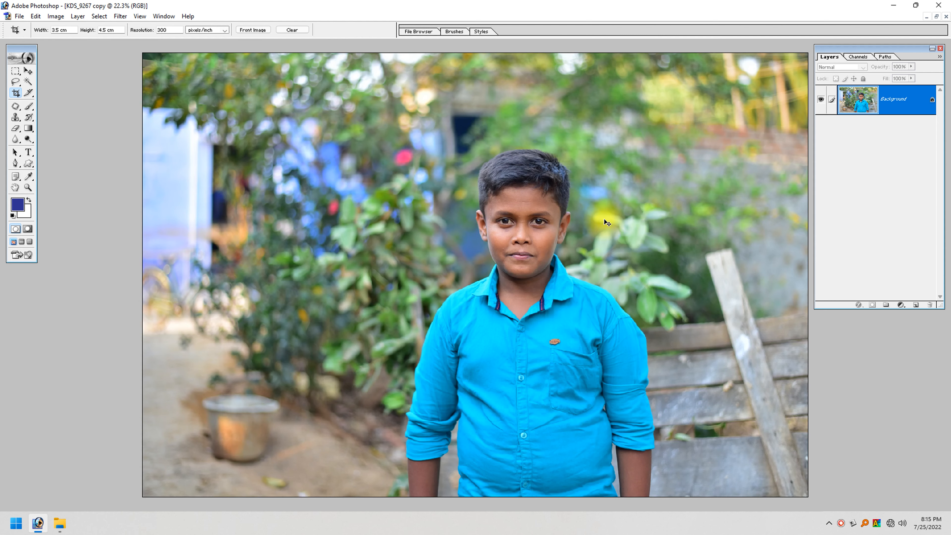
Set the crop resolution to 1000 pixels/inch and crop the photo to the boy's head and shoulders
double_click(174, 30)
type("800")
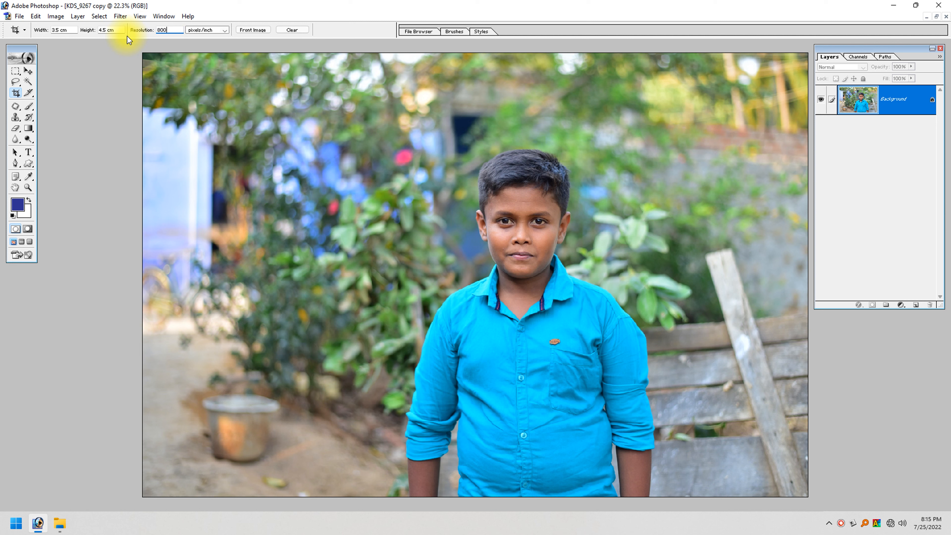
key("shift+Left")
key("shift+Left")
key("shift+Left")
type("1000")
left_click_drag(424, 142, 599, 364)
left_click_drag(551, 300, 564, 295)
double_click(564, 296)
Examine the eyes and skin up close at 1000 pixels/inch and undo the crop
key("ctrl+space")
left_click_drag(525, 232, 439, 272)
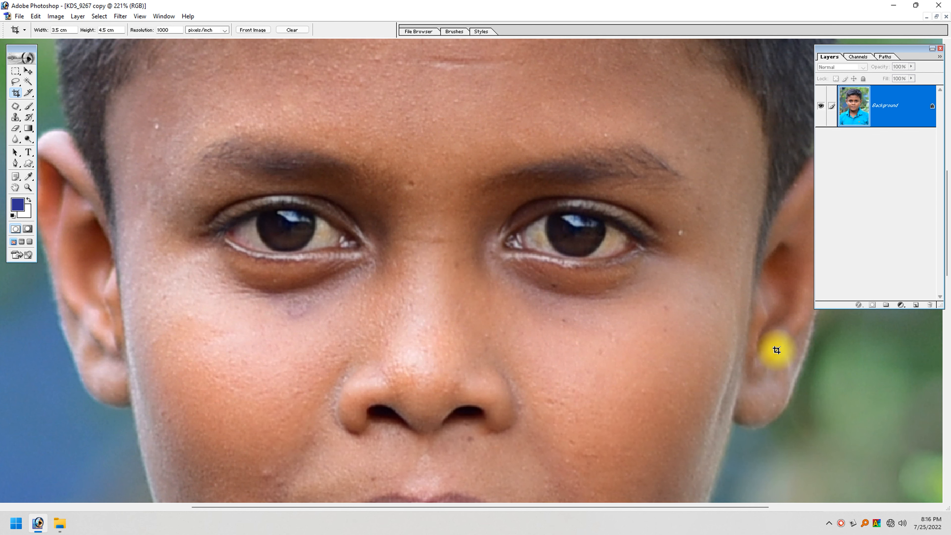
key("ctrl+0")
key("ctrl+z")
key("ctrl+0")
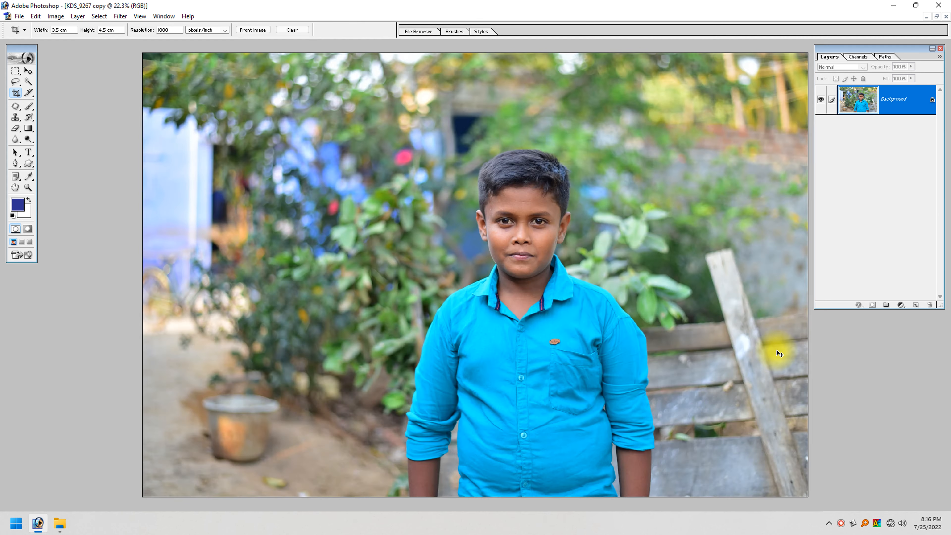
Set the crop resolution to 600 pixels/inch
key("ctrl+plus")
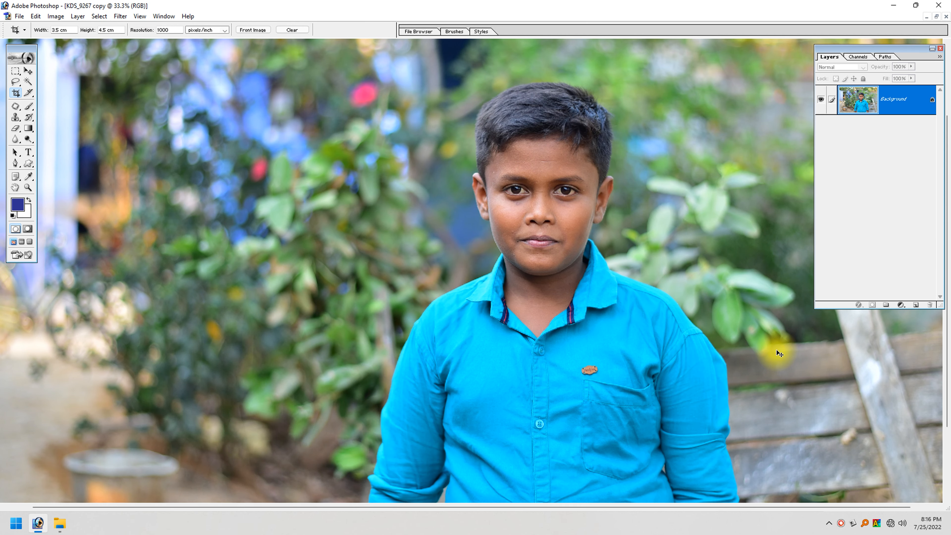
key("ctrl+minus")
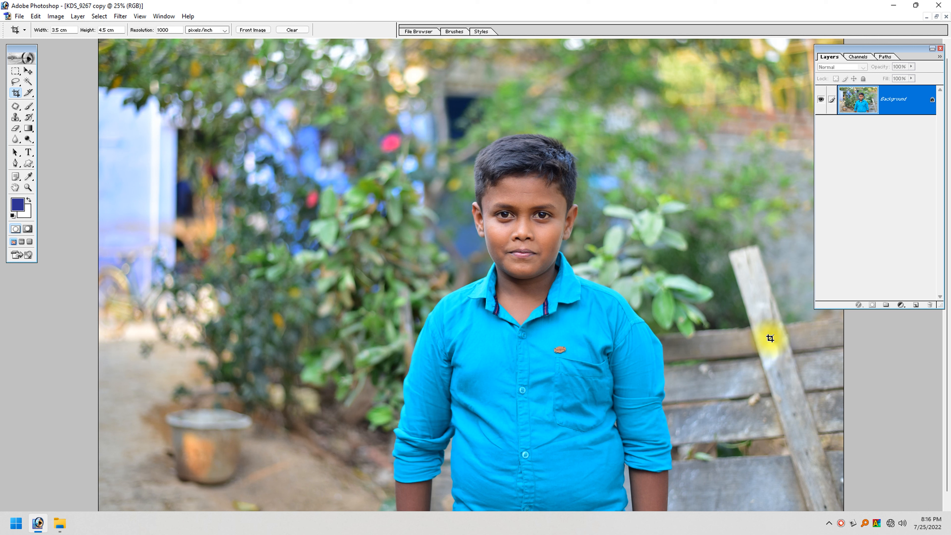
left_click(170, 33)
type("0")
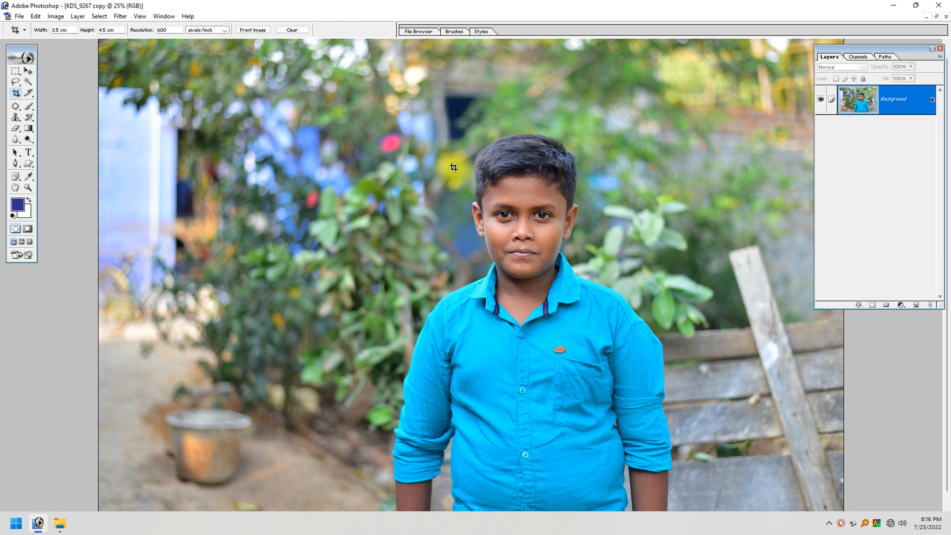
Set the crop width to 3.5 cm and draw a crop frame around the boy's head and chest
left_click(16, 93)
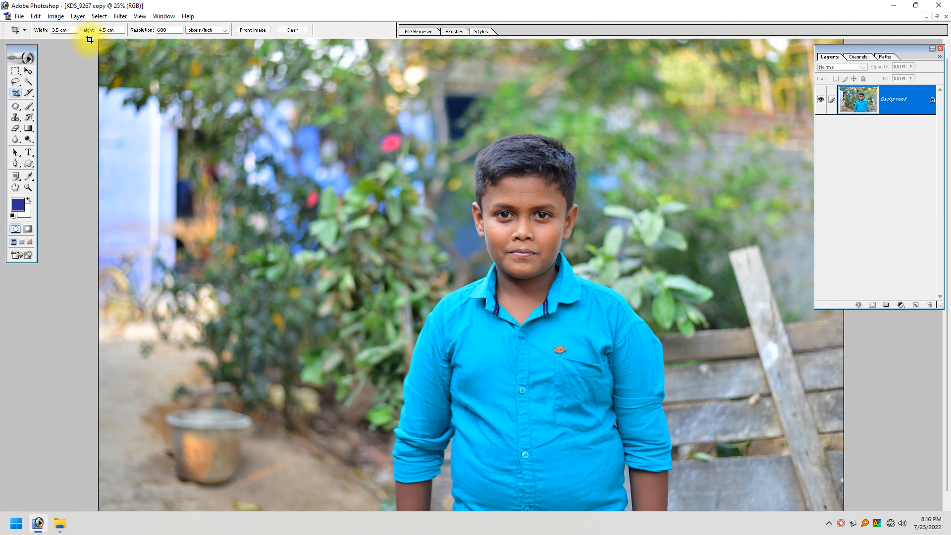
double_click(70, 31)
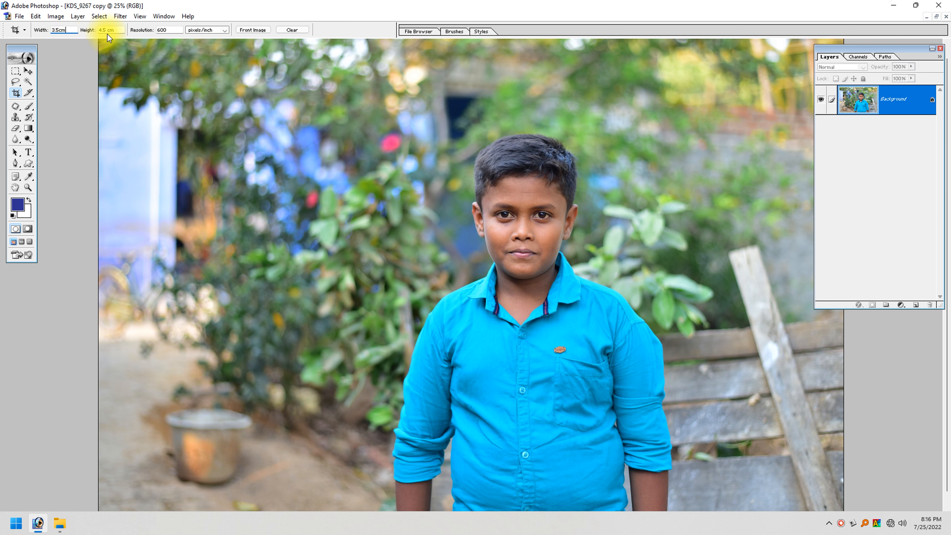
left_click(16, 92)
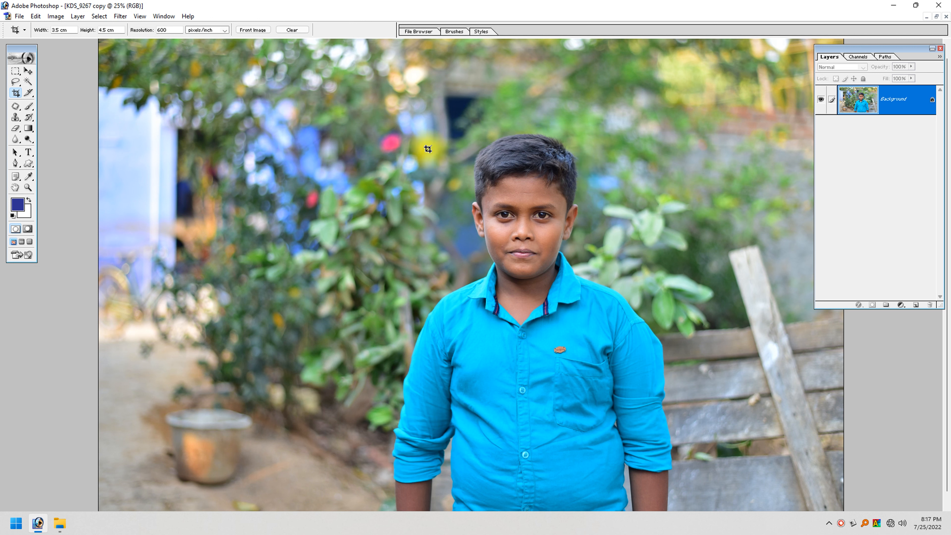
left_click(423, 115)
left_click_drag(424, 116, 661, 367)
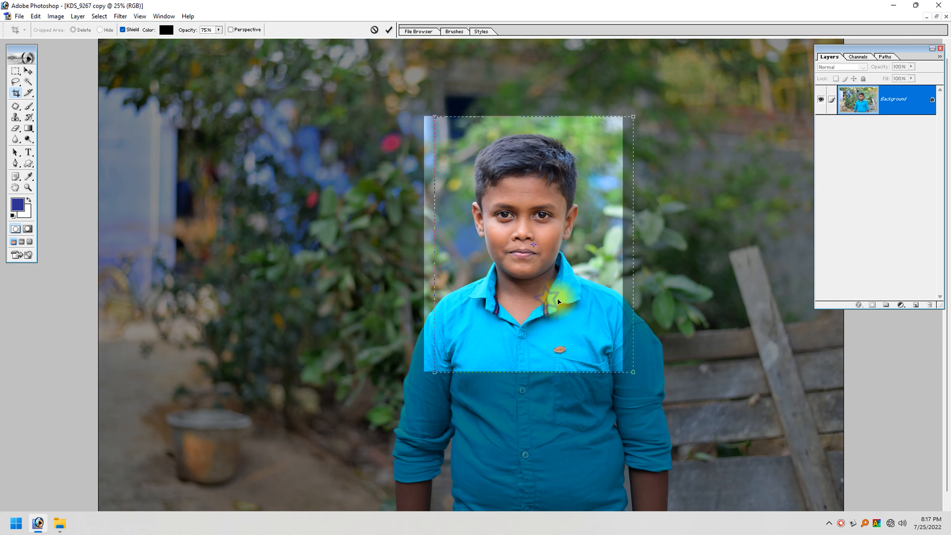
Center the crop frame on the boy's face and shrink it slightly
left_click_drag(545, 294, 547, 304)
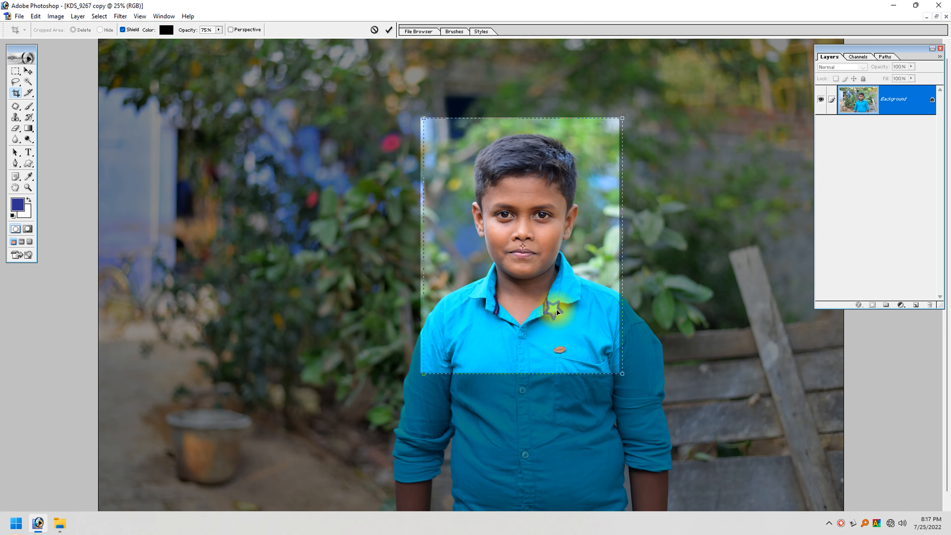
key("Left")
key("Left")
key("Left")
key("Up")
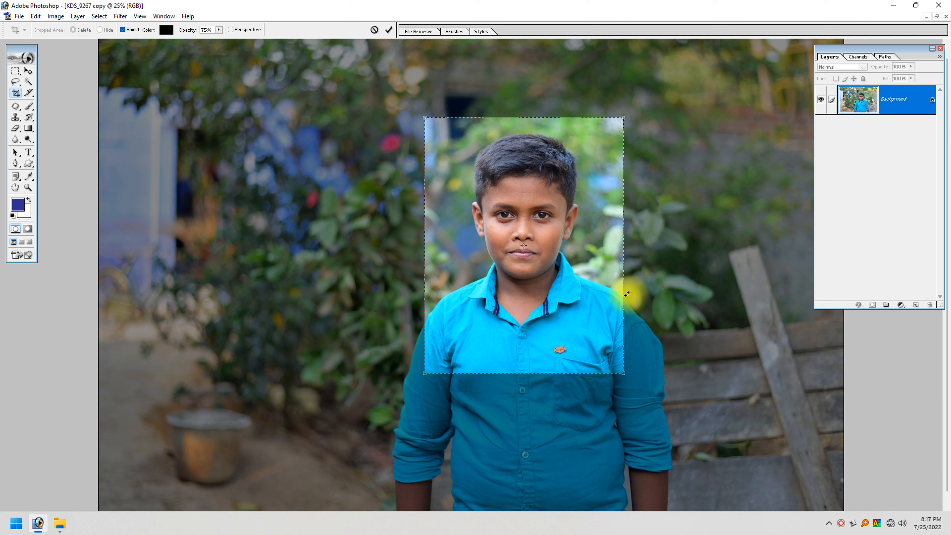
mouse_move(628, 376)
left_mouse_down()
mouse_move(611, 365)
mouse_move(619, 371)
left_mouse_up()
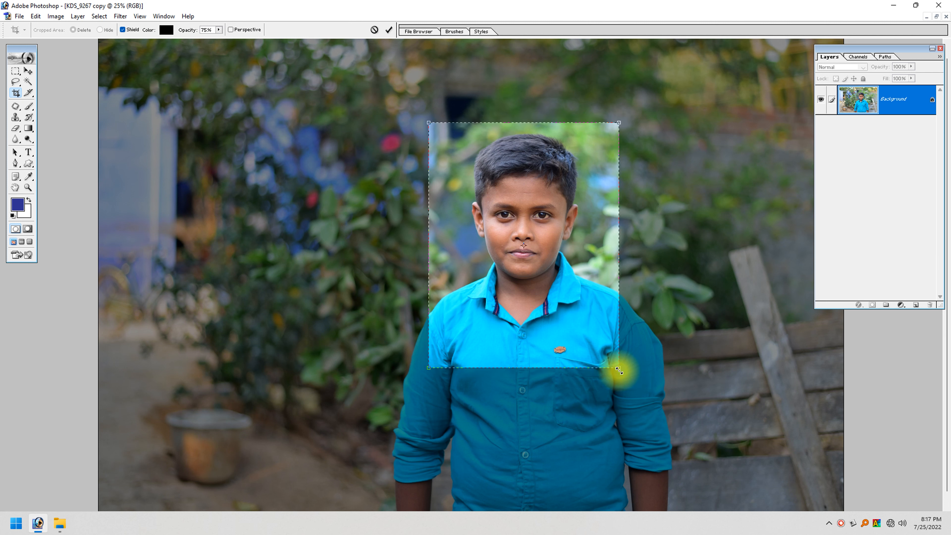
Fine-tune the crop frame's height position, tighten its lower-left corner, and crop the photo to the head and shoulders
key("Down")
key("Down")
key("Up")
key("Up")
key("Up")
key("Up")
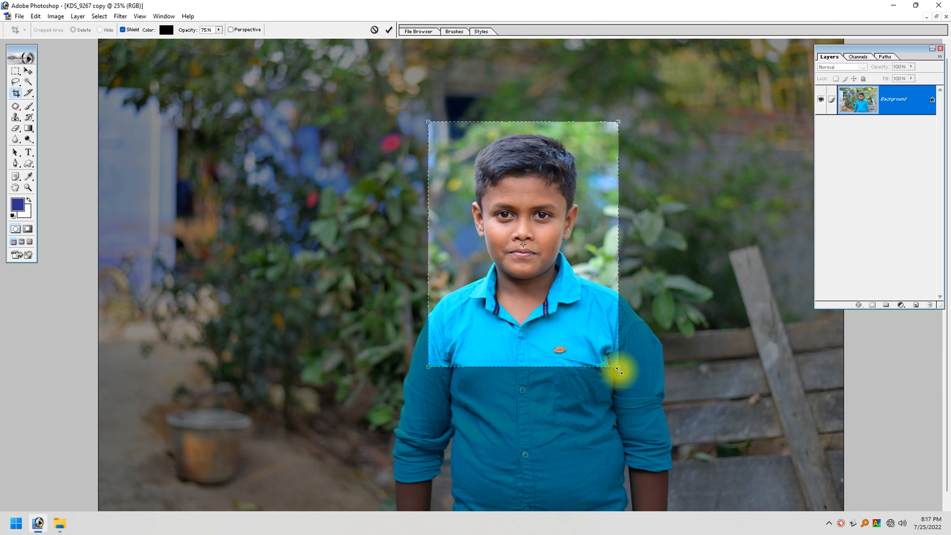
left_click_drag(433, 368, 435, 367)
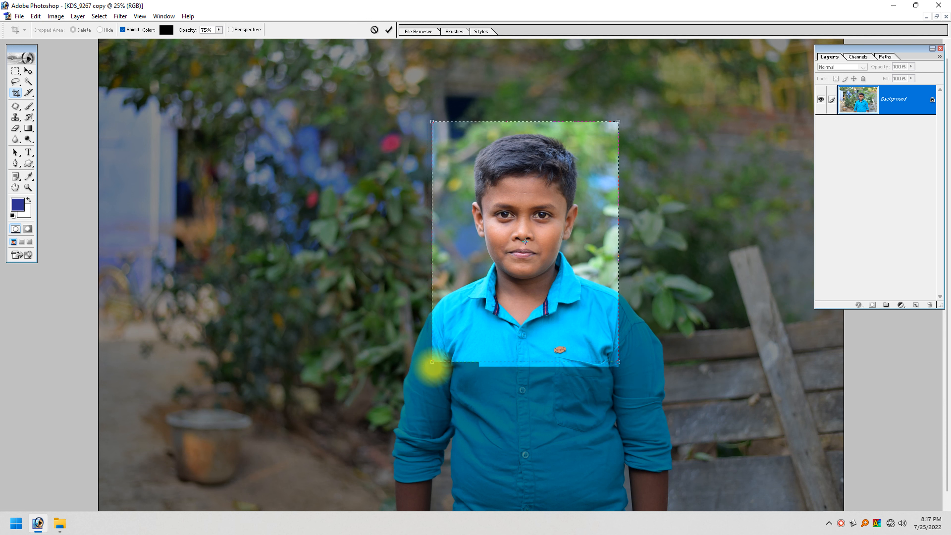
key("Left")
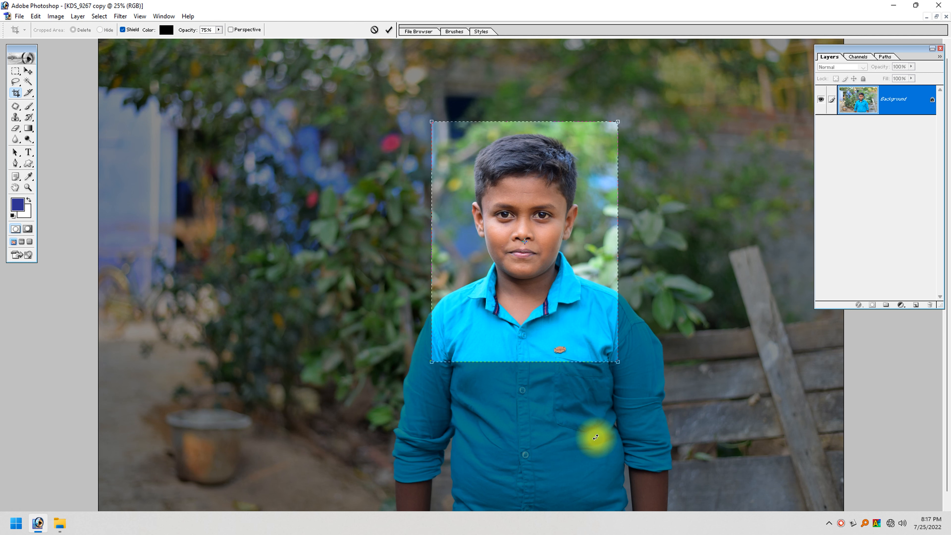
key("Return")
key("ctrl+0")
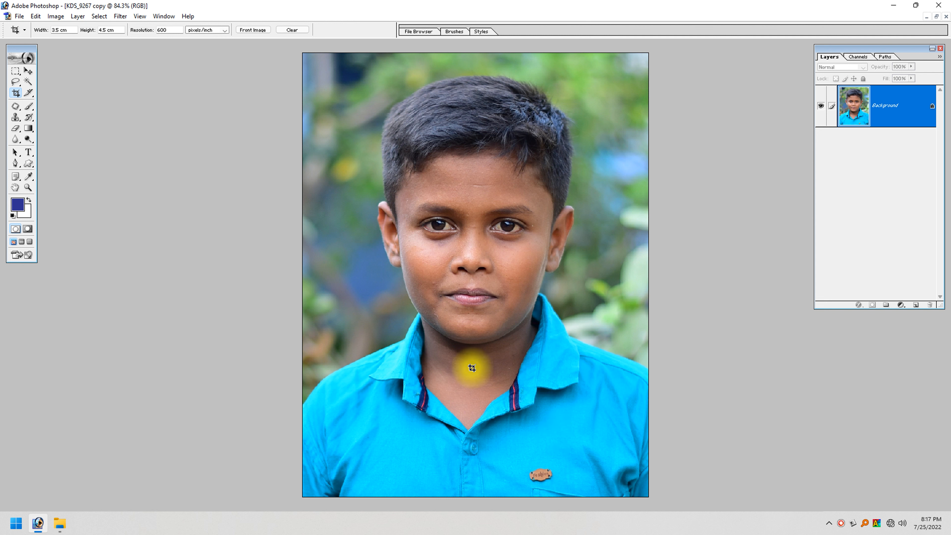
Activate the Pen tool with the option for adding to the path area
left_click(28, 70)
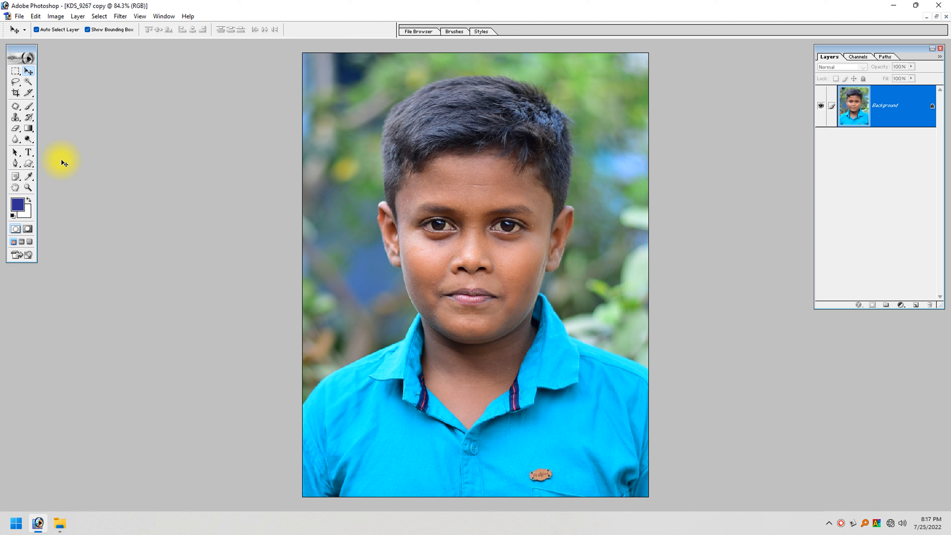
left_click(18, 164)
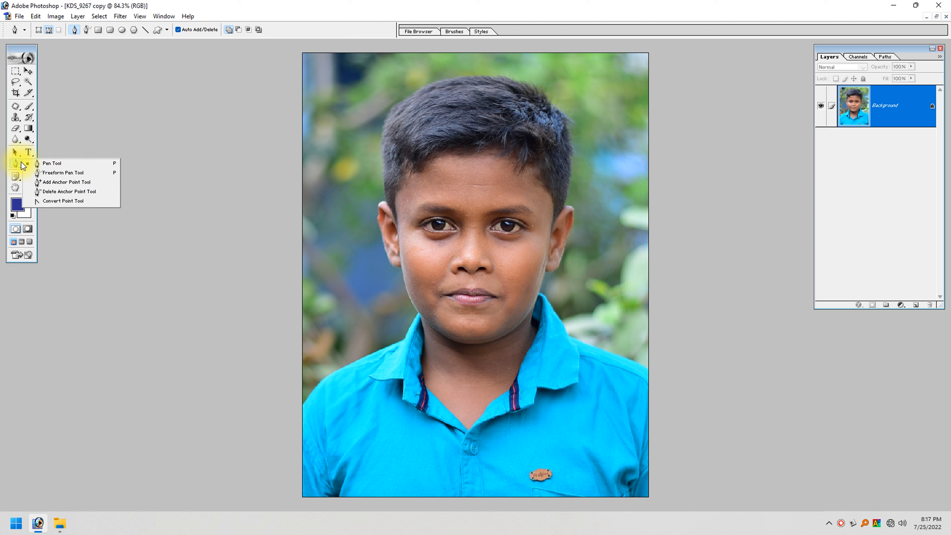
left_click(58, 165)
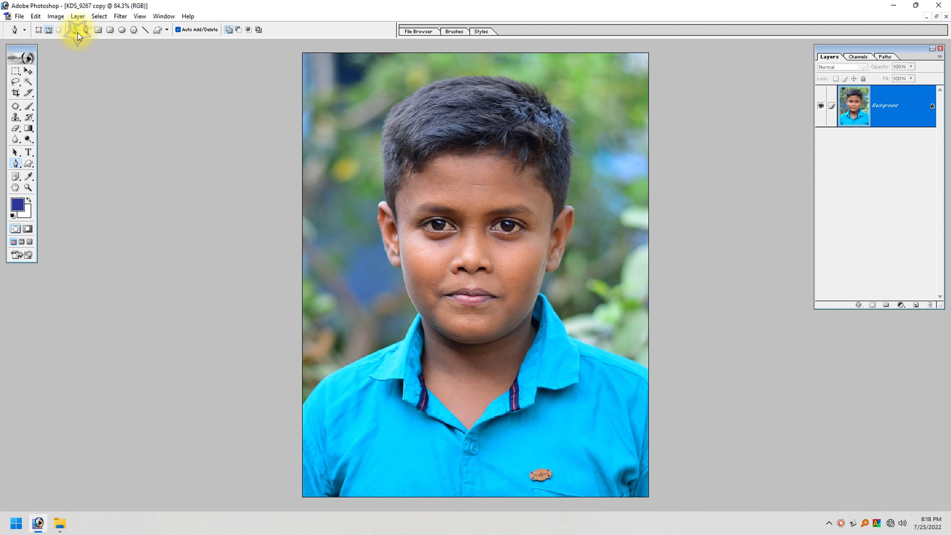
left_click(228, 30)
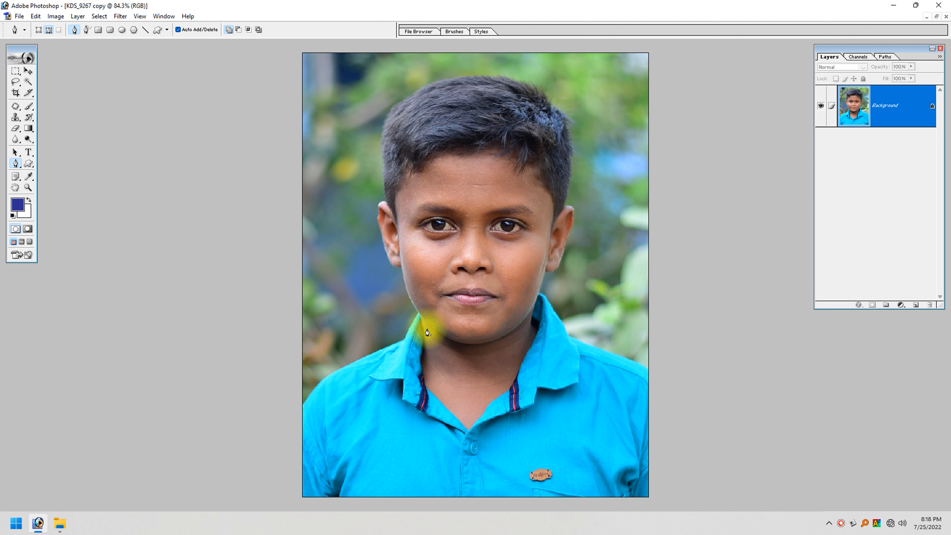
Start a pen path at the photo's left edge and trace the outer curve of the shirt shoulder
key("ctrl+minus")
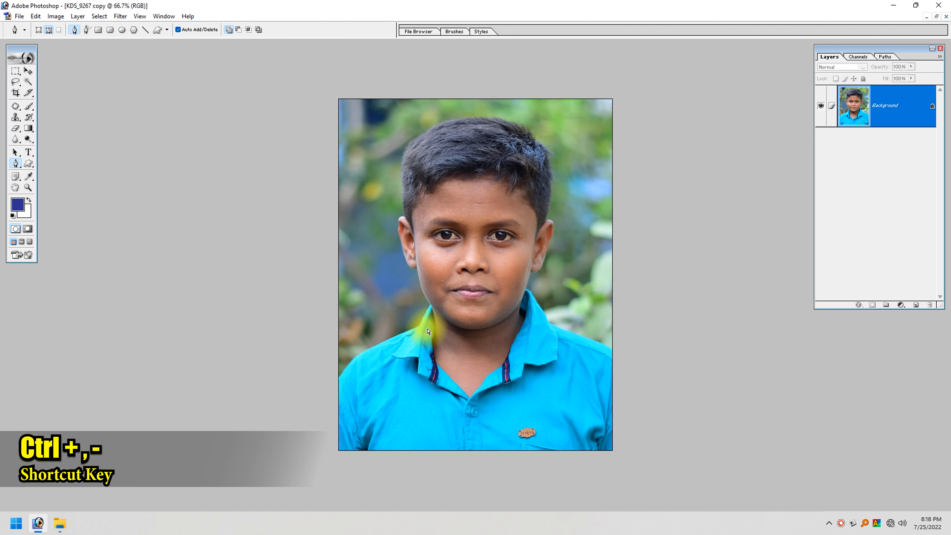
key("ctrl+plus")
key("ctrl+plus")
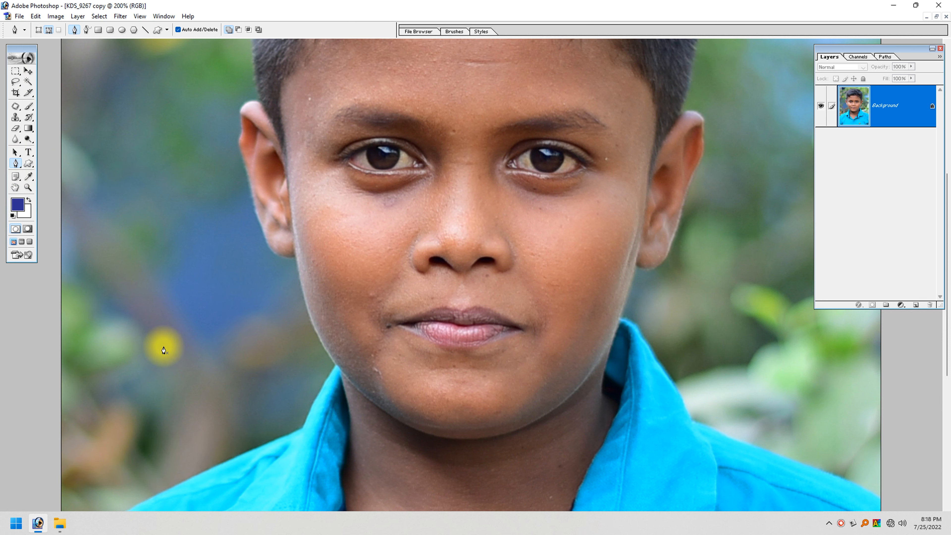
left_click_drag(174, 414, 329, 285)
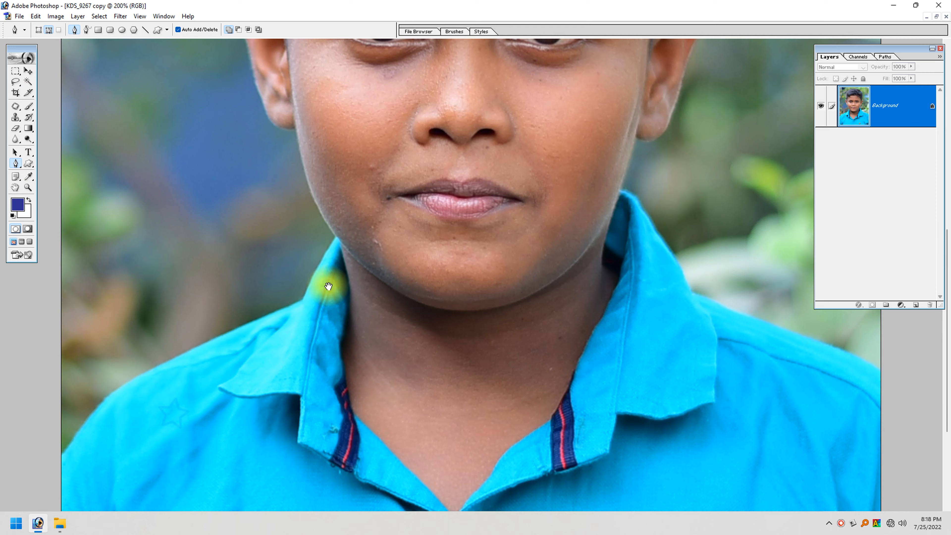
left_click_drag(224, 406, 278, 360)
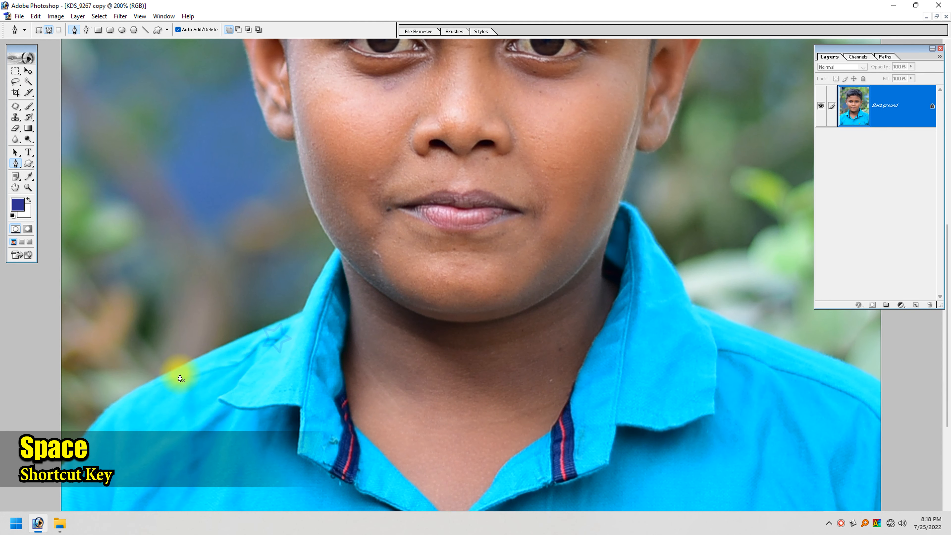
left_click_drag(74, 451, 96, 429)
left_click(98, 422)
left_click(122, 398)
left_click(146, 387)
left_click(177, 371)
left_click(212, 352)
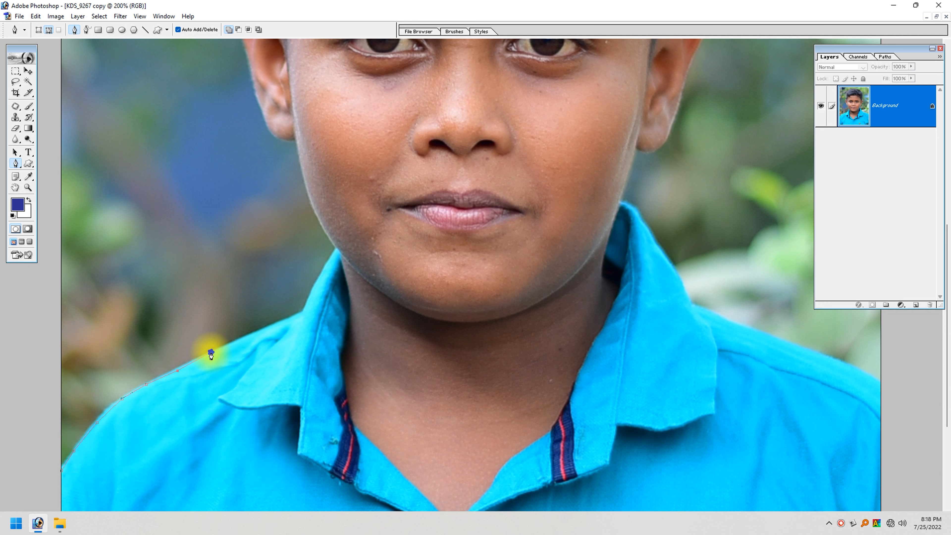
Continue the path along the left shoulder to the base of the collar, undoing the misplaced point on the way
left_click(248, 337)
left_click(286, 318)
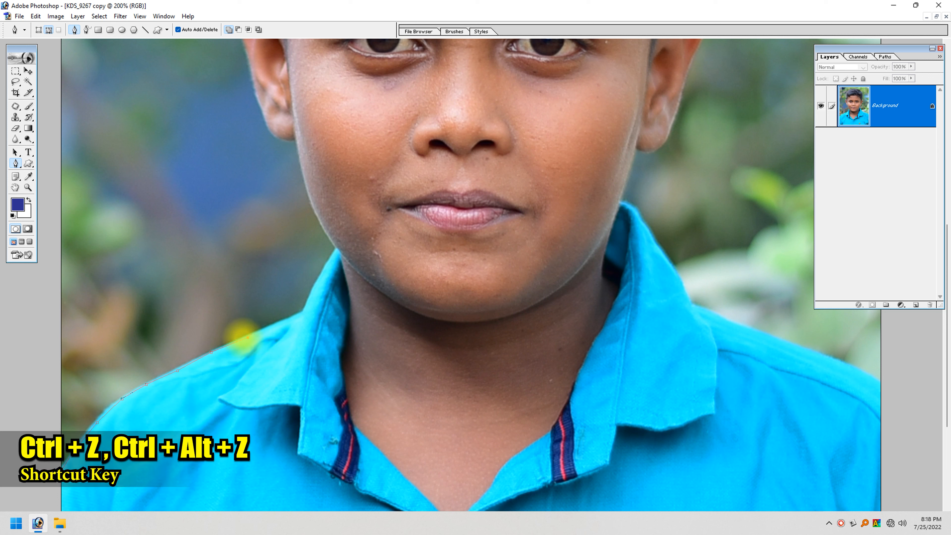
key("ctrl+alt+z")
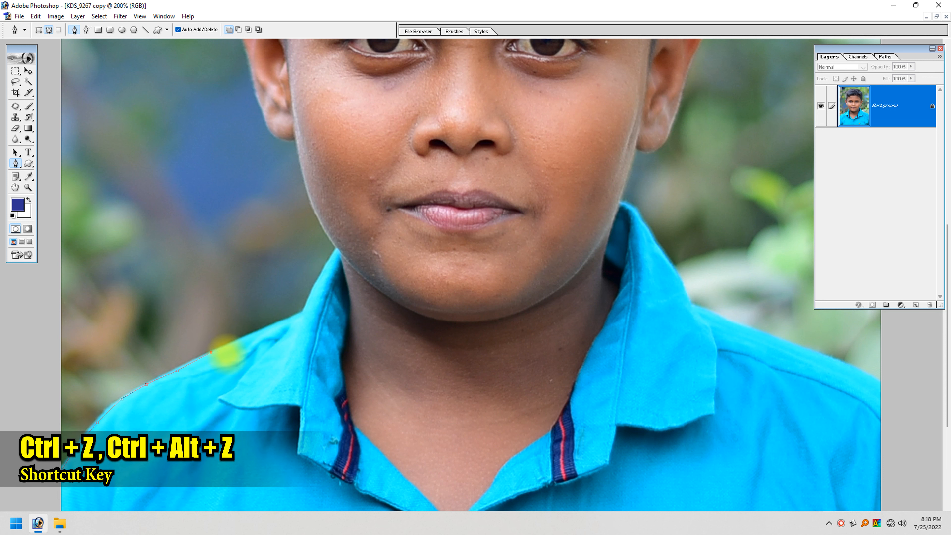
left_click(274, 325)
left_click(304, 313)
Trace the collar's outer edge up to where it meets the left side of the jaw
key("ctrl+plus")
key("ctrl+plus")
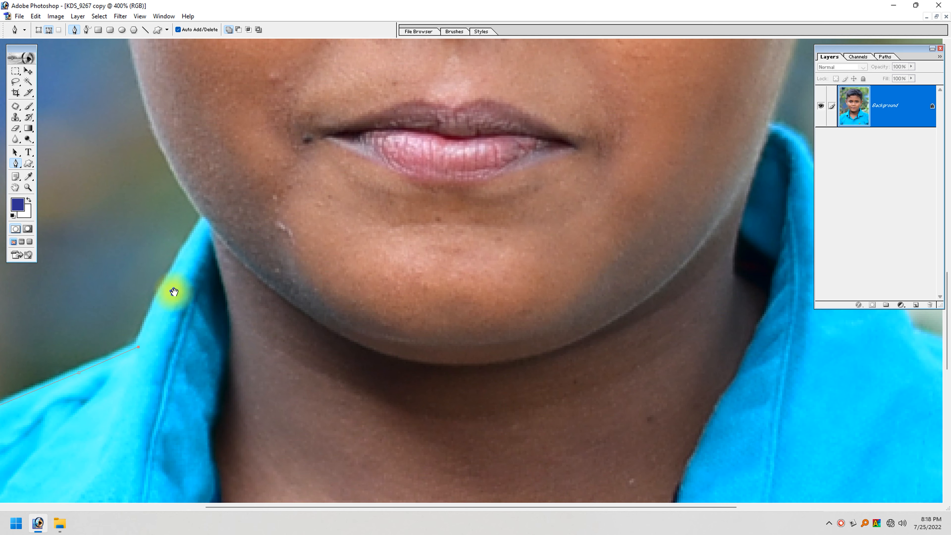
left_click_drag(174, 291, 348, 339)
left_click(378, 285)
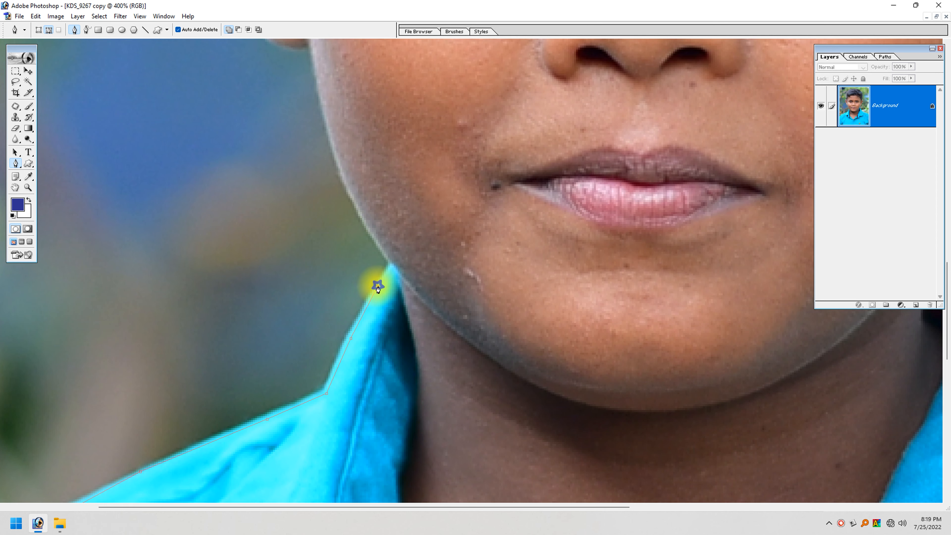
left_click(391, 266)
key("ctrl+plus")
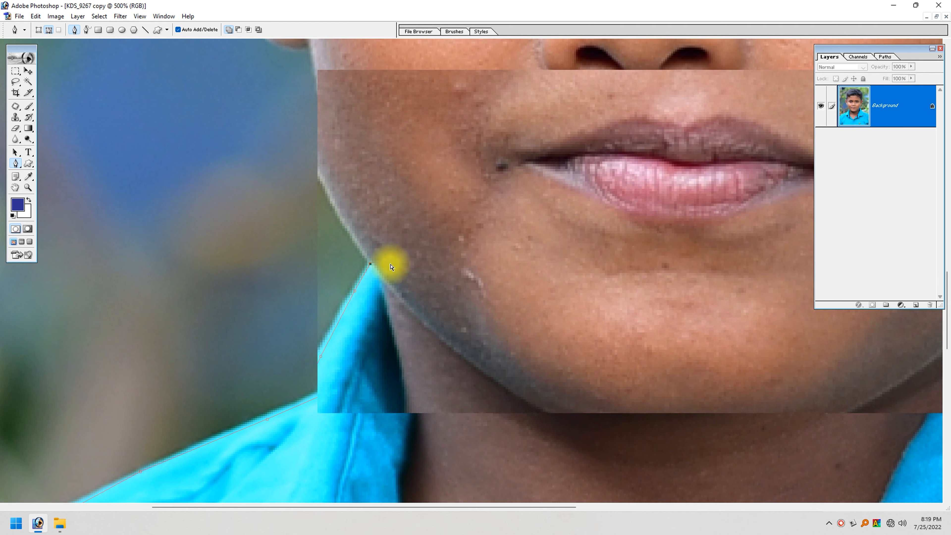
Turn on the Rubber Band option of the Pen tool
left_click_drag(304, 340, 346, 343)
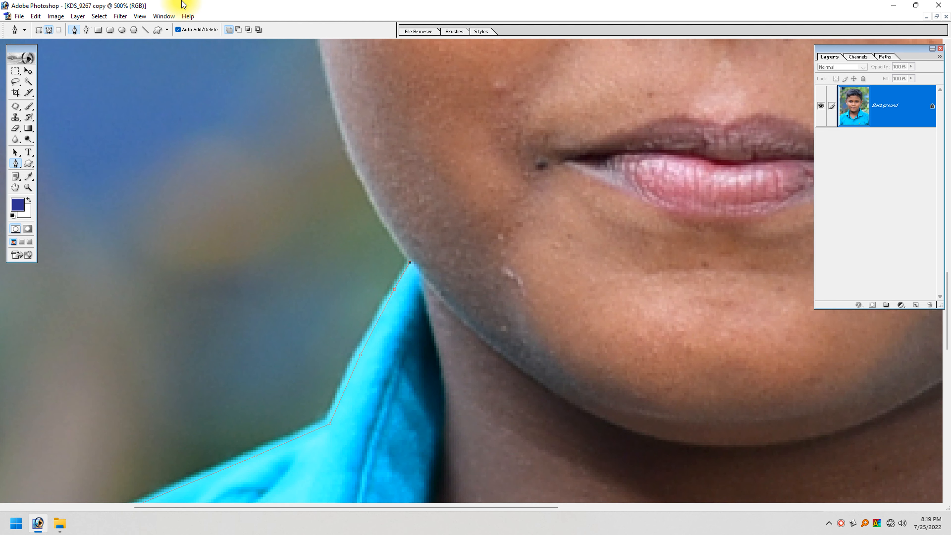
left_click(166, 31)
left_click(167, 31)
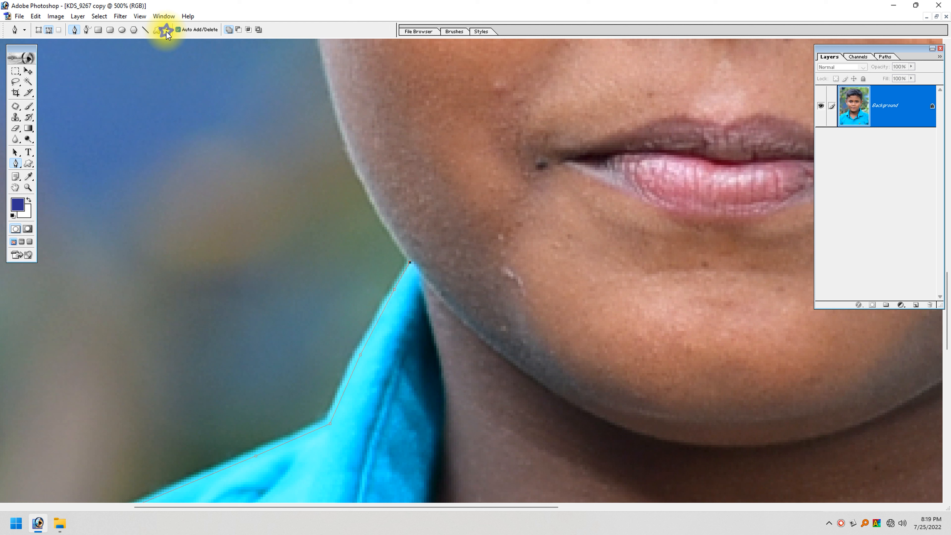
left_click(167, 31)
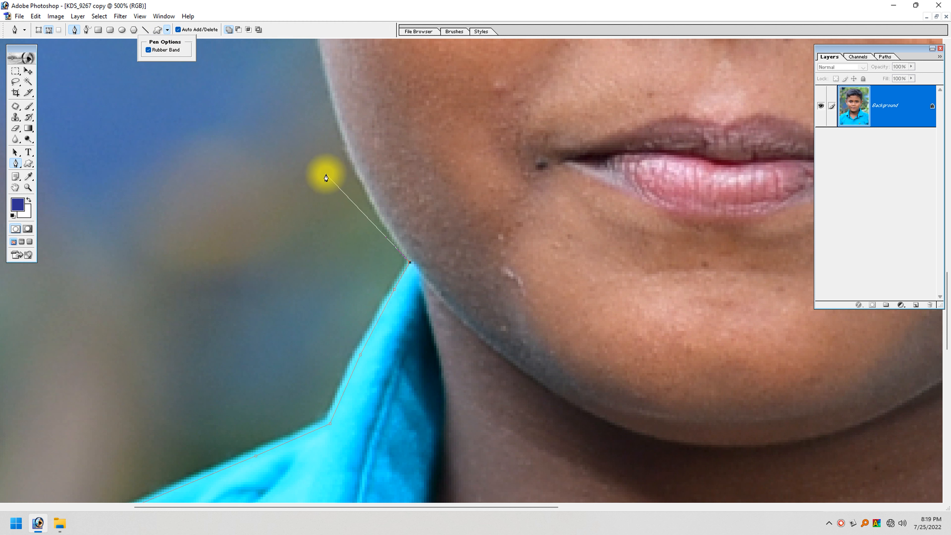
left_click(356, 179)
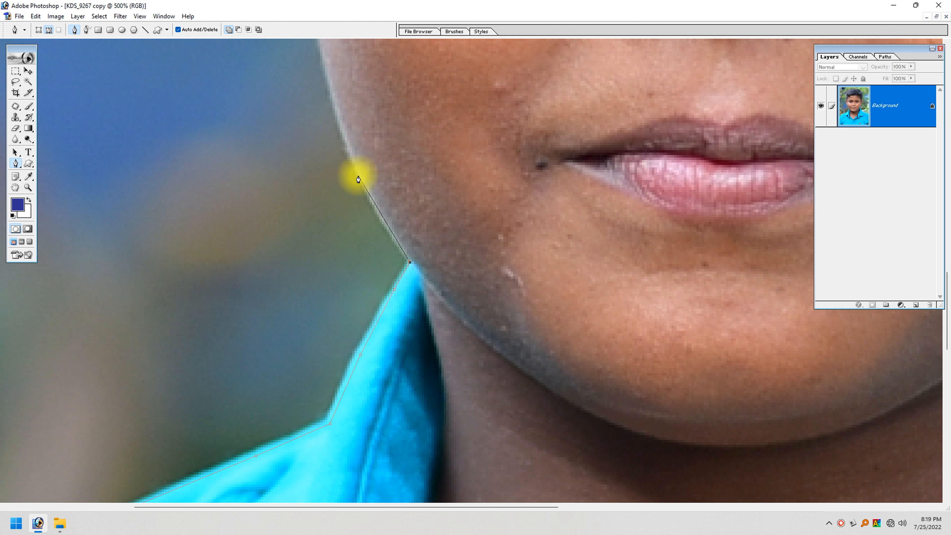
Trace the path from the collar up the left jawline and cheek to the earlobe
left_click(380, 215)
left_click_drag(347, 159, 398, 289)
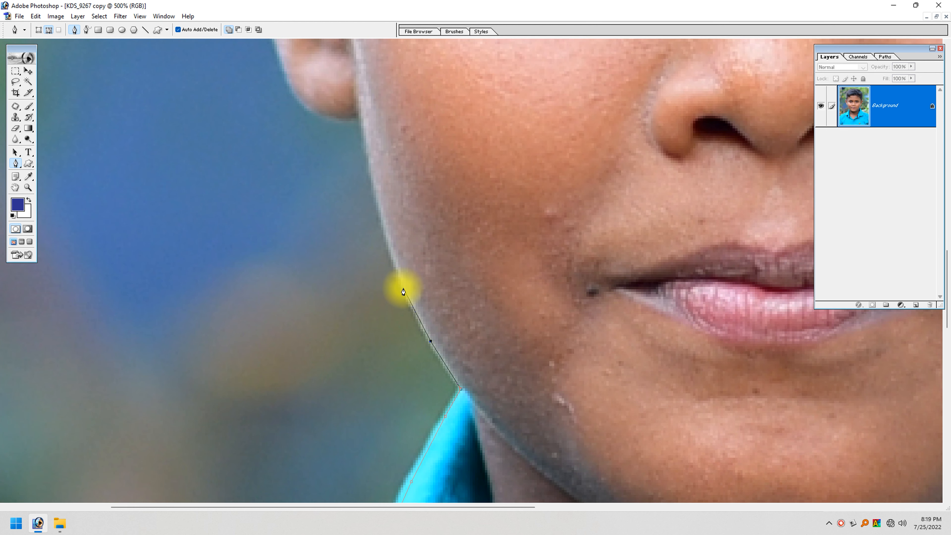
left_click(383, 232)
left_click(369, 166)
left_click_drag(363, 139, 407, 241)
left_click(370, 171)
Trace the path around the left earlobe to the ear's outer edge
left_click(409, 254)
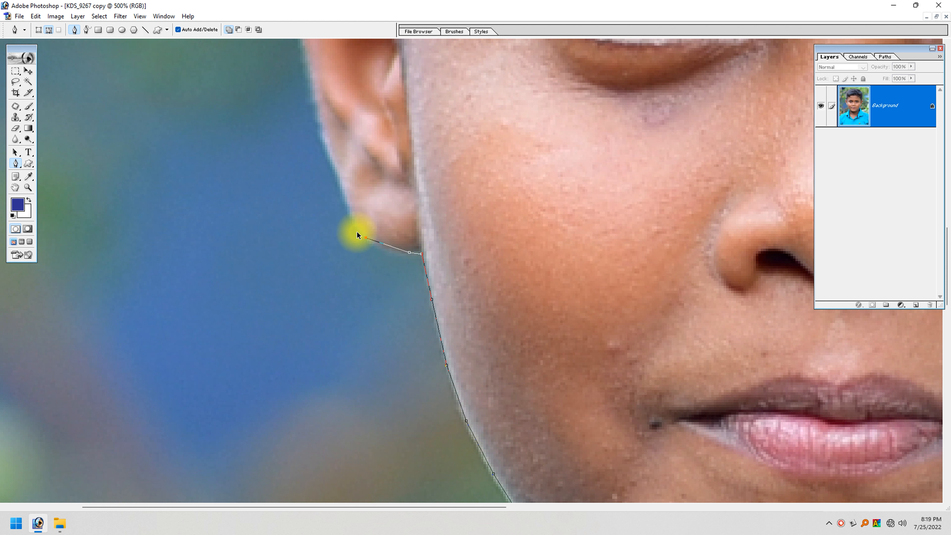
left_click(400, 254)
left_click(371, 244)
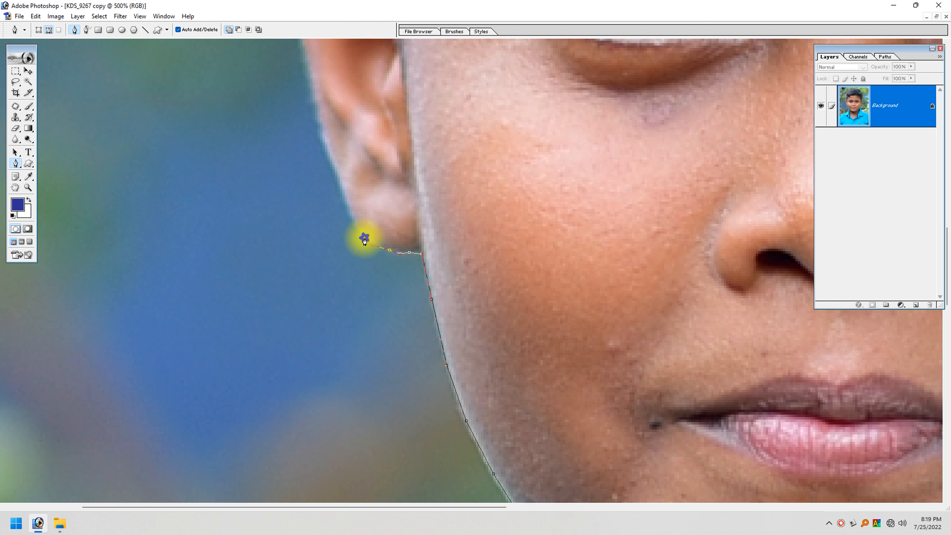
left_click(365, 237)
left_click_drag(332, 155, 348, 216)
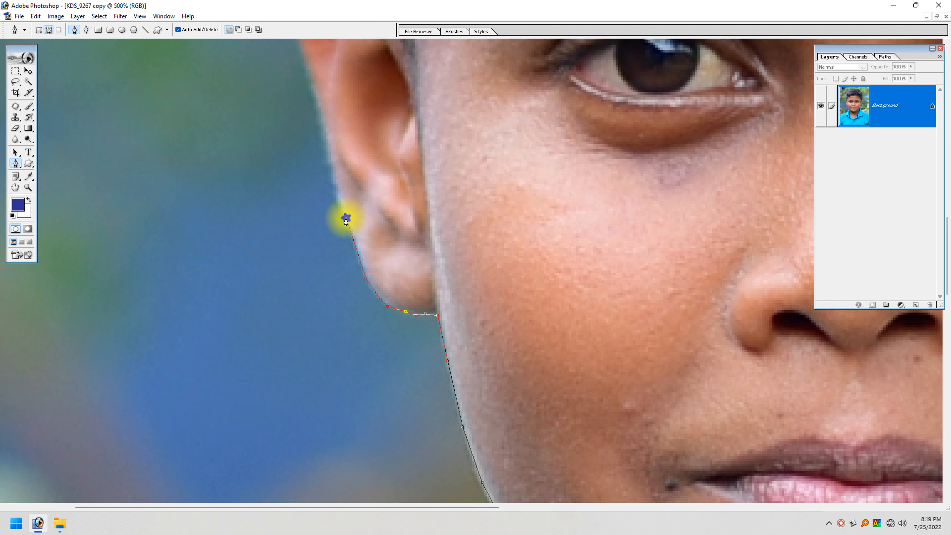
Continue the path up the outer edge of the left ear
left_click_drag(336, 170, 350, 249)
left_click_drag(326, 142, 345, 218)
left_click(342, 210)
left_click(335, 182)
left_click(339, 170)
left_click(343, 156)
left_click(342, 145)
left_click(345, 126)
Curve the path over the top of the left ear to the hairline
left_click(344, 112)
left_click(344, 105)
left_click(347, 98)
left_click(355, 87)
left_click(367, 83)
left_click(378, 82)
left_click(392, 85)
Trace the path up the side of the hair above the left ear
left_click_drag(404, 95, 478, 401)
left_click(452, 298)
left_click(447, 247)
left_click(447, 206)
left_click(447, 129)
Trace the path around the upper-left curve of the hair toward the crown
left_click_drag(448, 130, 461, 297)
left_click(458, 284)
left_click(460, 257)
left_click(468, 213)
left_click(483, 177)
left_click(502, 146)
left_click(530, 107)
left_click(574, 81)
Continue the path across the top of the hair along the crown
left_click_drag(574, 81, 365, 262)
left_click(422, 221)
left_click(470, 184)
left_click(503, 168)
left_click_drag(641, 142, 477, 183)
left_click(465, 170)
left_click(548, 152)
left_click(688, 138)
left_click(743, 136)
Trace the path along the hair's descending slope to the right of the crown
left_click_drag(774, 140, 471, 137)
left_click(518, 143)
left_click(613, 158)
left_click(677, 181)
left_click(739, 205)
Trace the path around the upper-right corner of the hair and undo the last misplaced point
left_click_drag(774, 238, 535, 127)
left_click(551, 144)
left_click(579, 168)
left_click(590, 182)
left_click_drag(604, 192, 621, 204)
left_click_drag(695, 288, 666, 196)
key("ctrl+z")
Trace the path down the upper part of the hair's right side
left_click(613, 129)
left_click_drag(643, 167, 649, 182)
left_click(661, 224)
left_click(669, 255)
left_click(676, 295)
left_click_drag(681, 334, 684, 352)
left_click_drag(688, 388, 671, 229)
Continue the path down the lower right side of the hair and onto the top of the ear
scroll(663, 334, "down", 3)
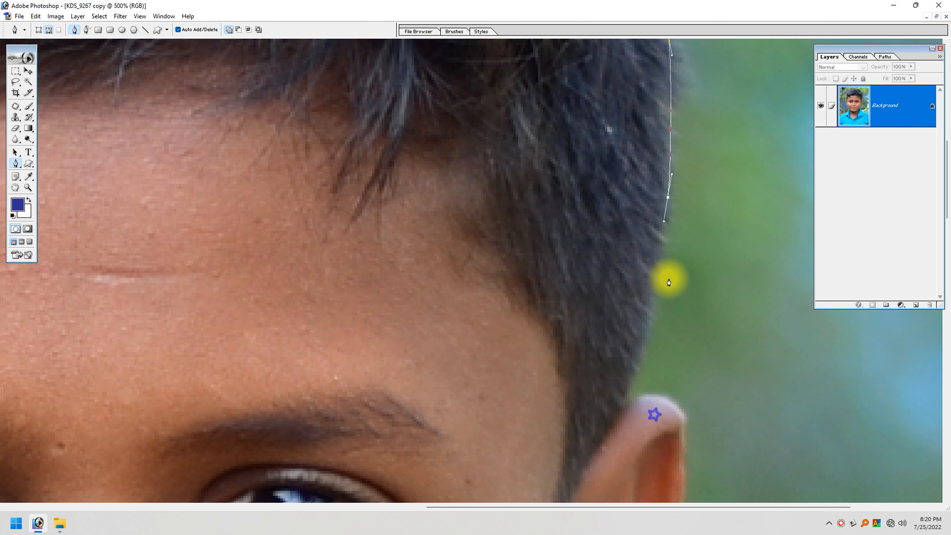
left_click(649, 310)
left_click(628, 388)
left_click_drag(650, 397, 678, 409)
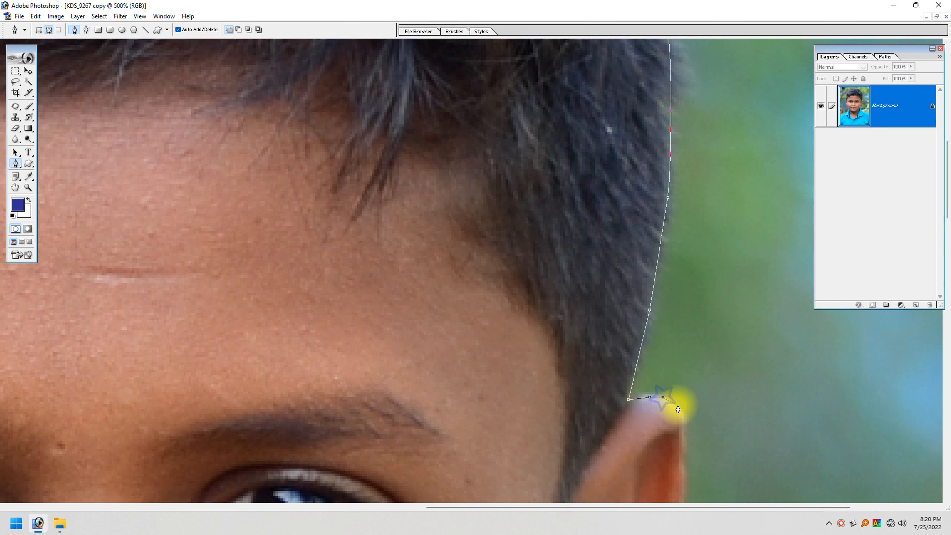
Trace the path around the upper curve of the right-hand ear and down its outer edge
left_click(685, 425)
left_click_drag(681, 475, 660, 316)
left_click(663, 315)
left_click(658, 353)
left_click(640, 391)
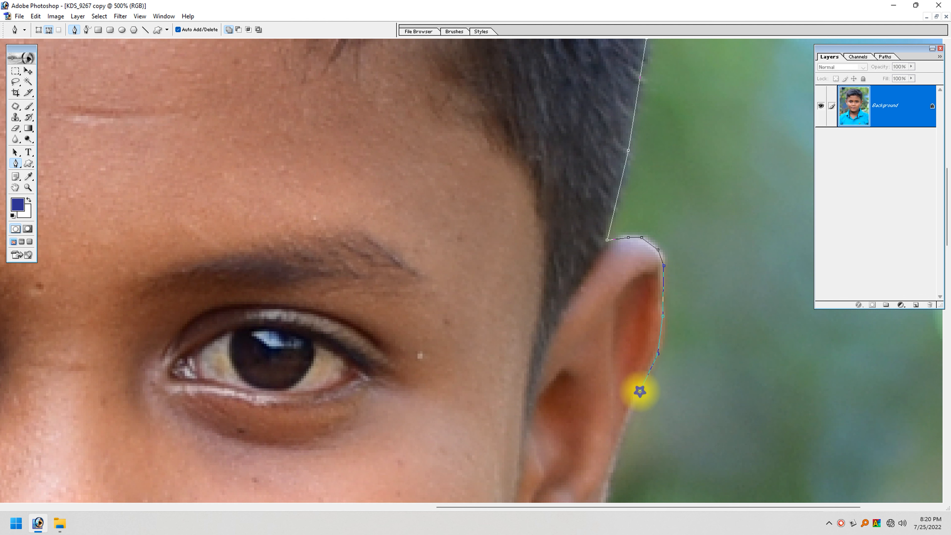
scroll(629, 375, "down", 3)
scroll(622, 316, "down", 2)
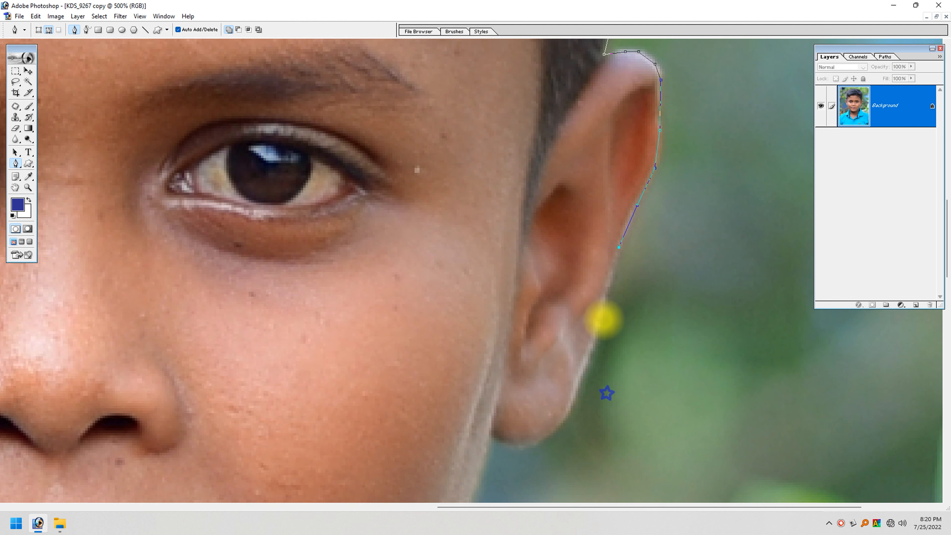
Trace the path down the lower edge of the ear and around the earlobe to the jaw
left_click(598, 317)
left_click(576, 375)
scroll(576, 376, "down", 2)
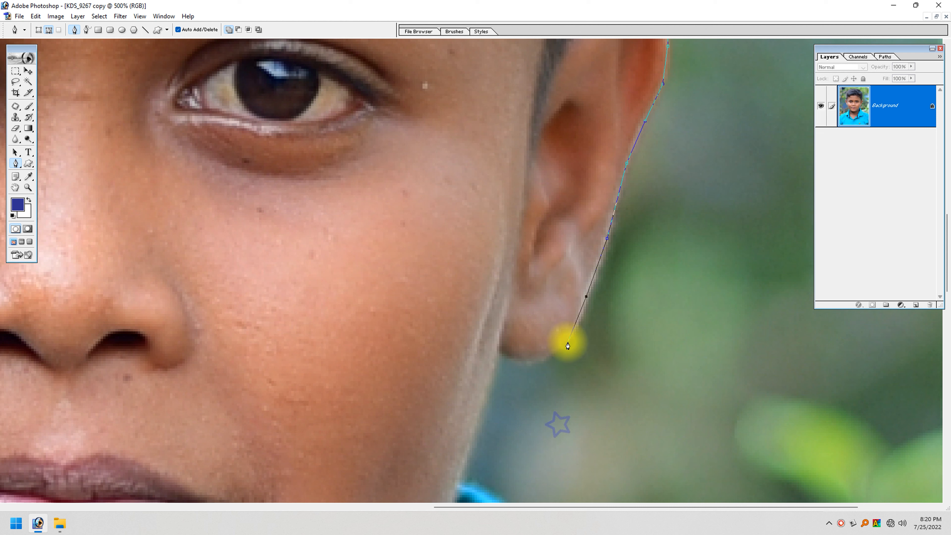
left_click(576, 327)
left_click(563, 345)
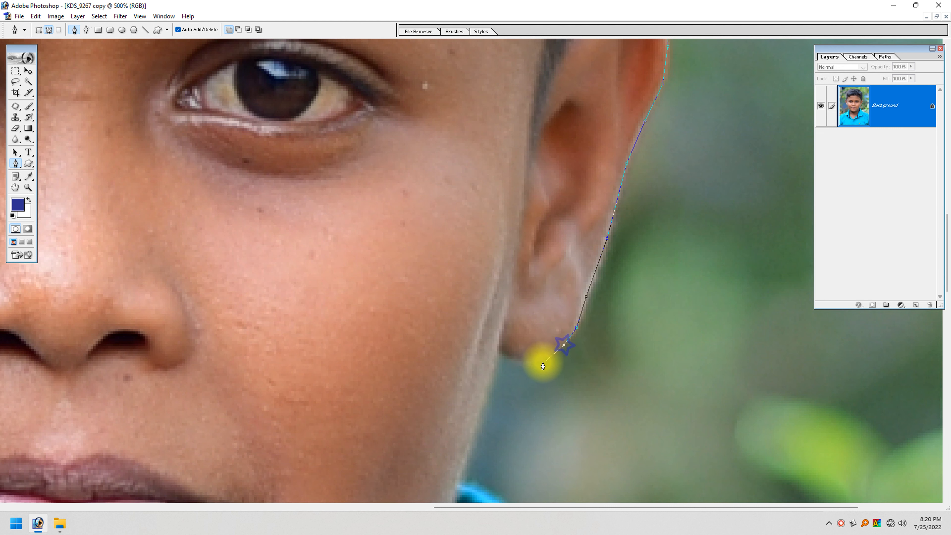
left_click(541, 358)
left_click(523, 360)
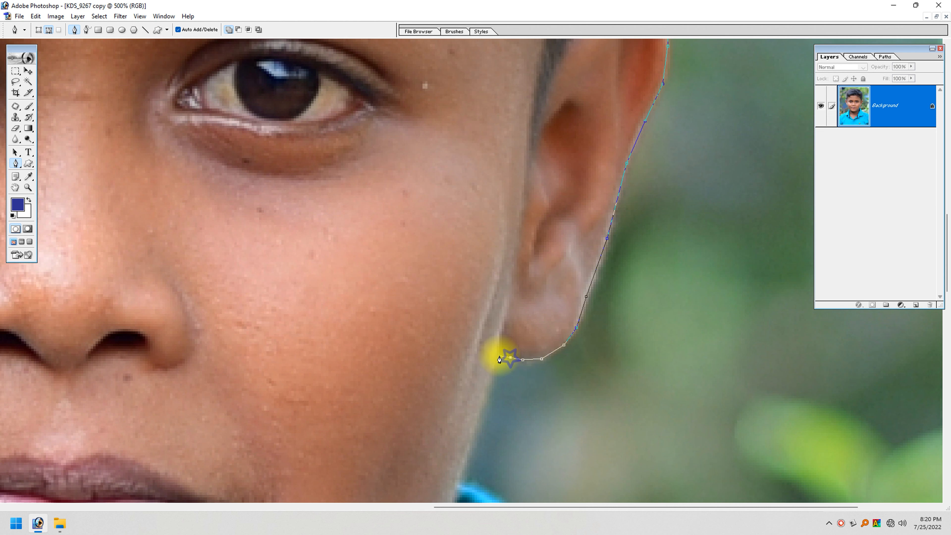
left_click(499, 353)
Extend the path down the jawline to the shirt collar and around the collar's upper corner
scroll(487, 366, "down", 2)
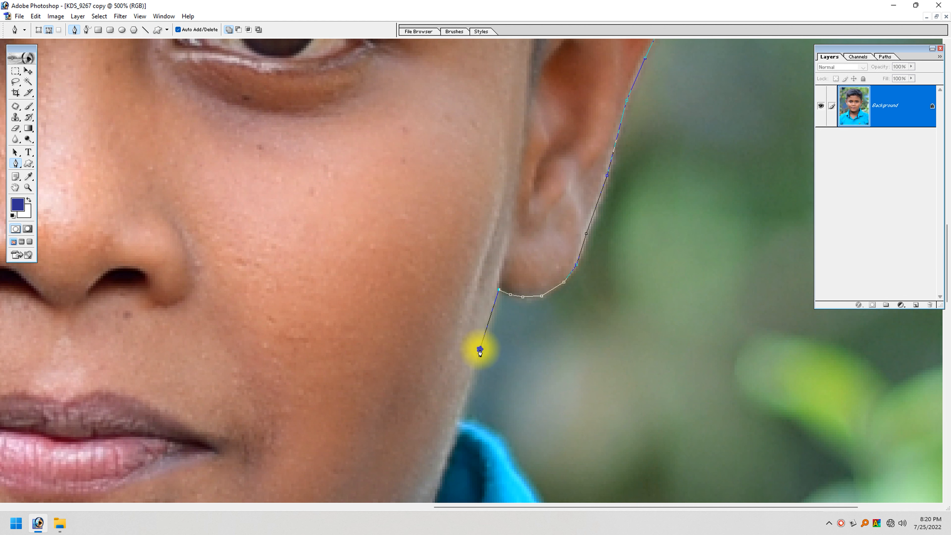
left_click(460, 416)
scroll(503, 399, "down", 4)
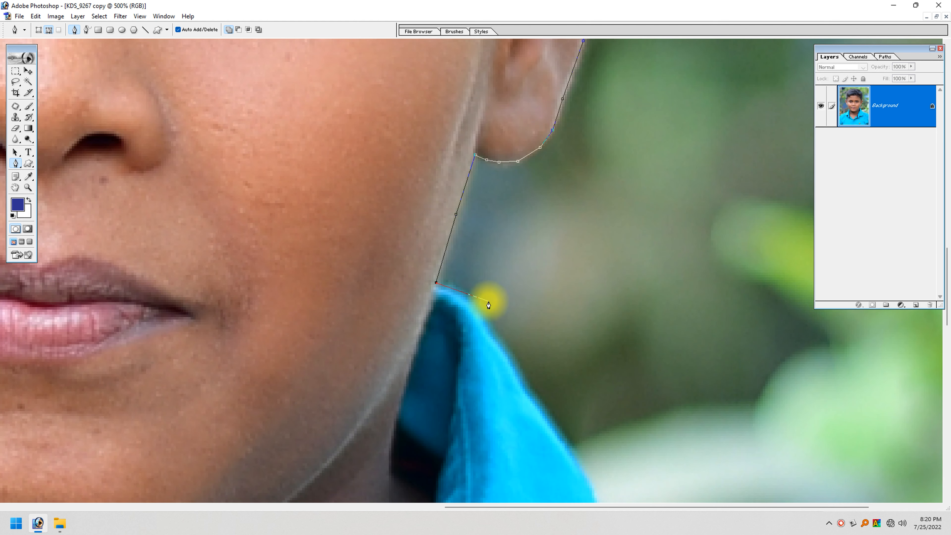
left_click(467, 300)
left_click(484, 316)
left_click(502, 351)
scroll(545, 420, "down", 1)
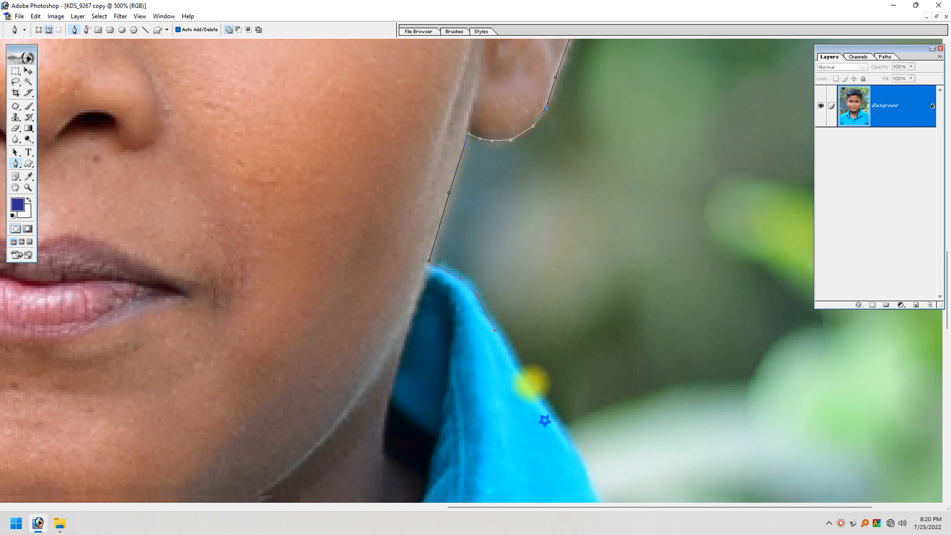
Trace the path down the collar's outer edge to where it meets the shoulder
scroll(545, 421, "down", 2)
left_click(491, 322)
scroll(541, 384, "down", 3)
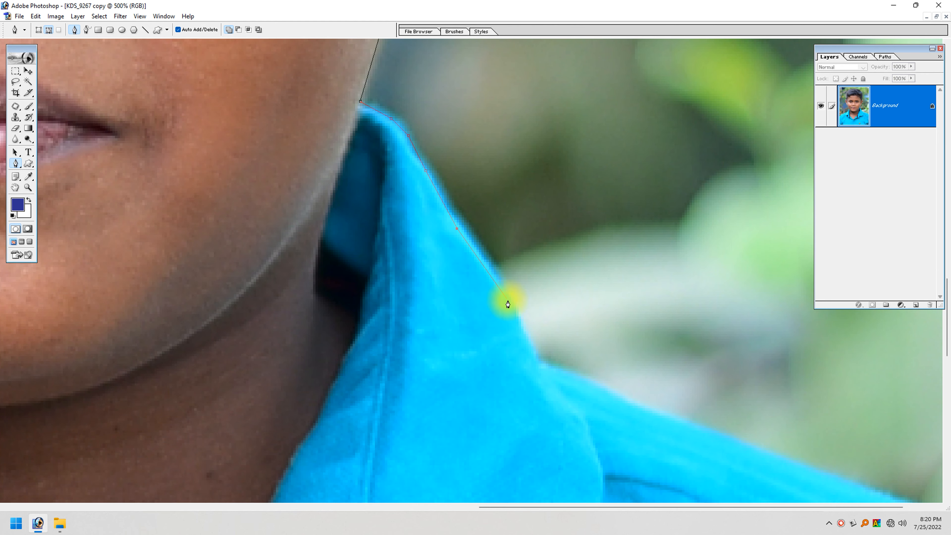
left_click(540, 363)
scroll(516, 276, "down", 4)
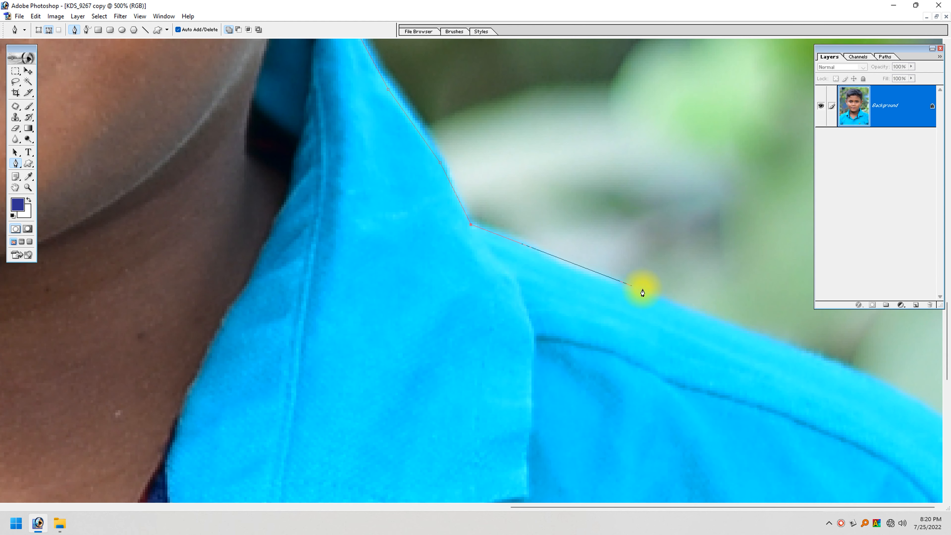
Hide the panels and trace the path along the shoulder to the photo's right edge
key("Tab")
mouse_move(655, 285)
left_mouse_down()
mouse_move(670, 360)
mouse_move(656, 269)
left_mouse_up()
left_click(642, 260)
left_click(774, 313)
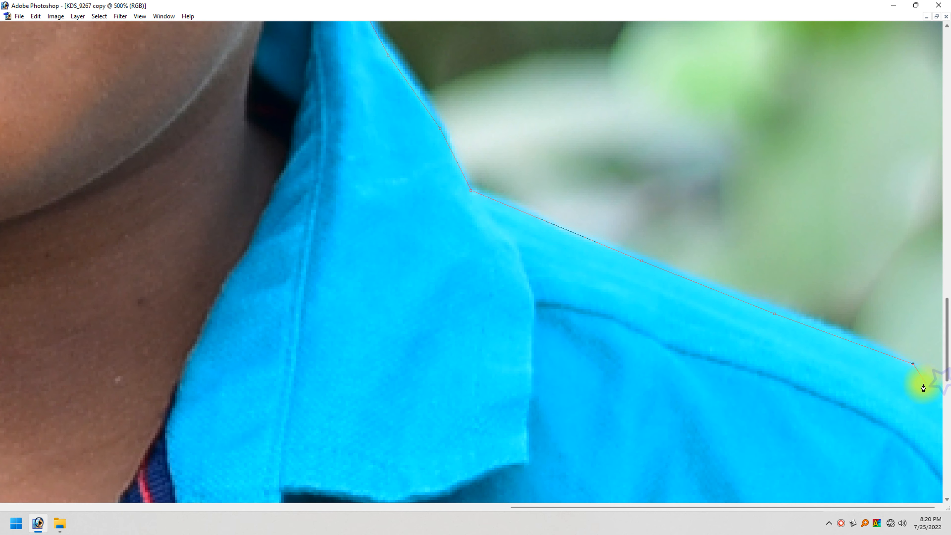
scroll(923, 376, "down", 5)
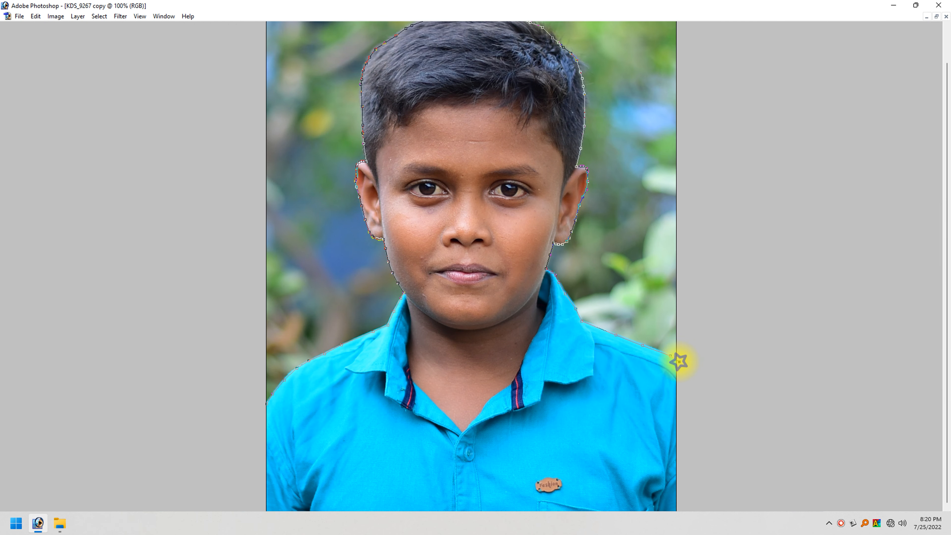
Run the path loosely around the outside of the canvas below the shirt and close it at its starting point
scroll(678, 362, "down", 1)
left_click(682, 418)
left_click(662, 464)
left_click(590, 487)
left_click(545, 492)
left_click(428, 489)
left_click(317, 480)
left_click(272, 470)
left_click(295, 399)
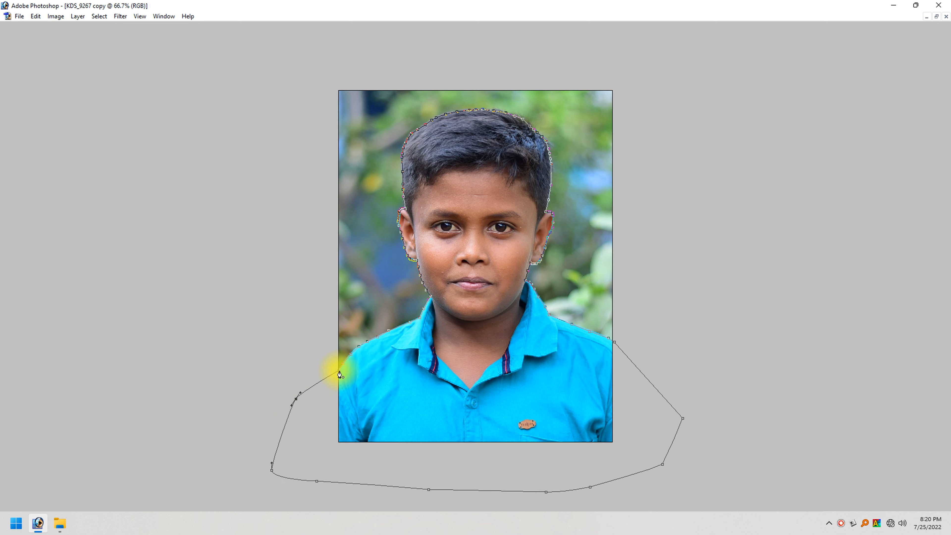
left_click(339, 372)
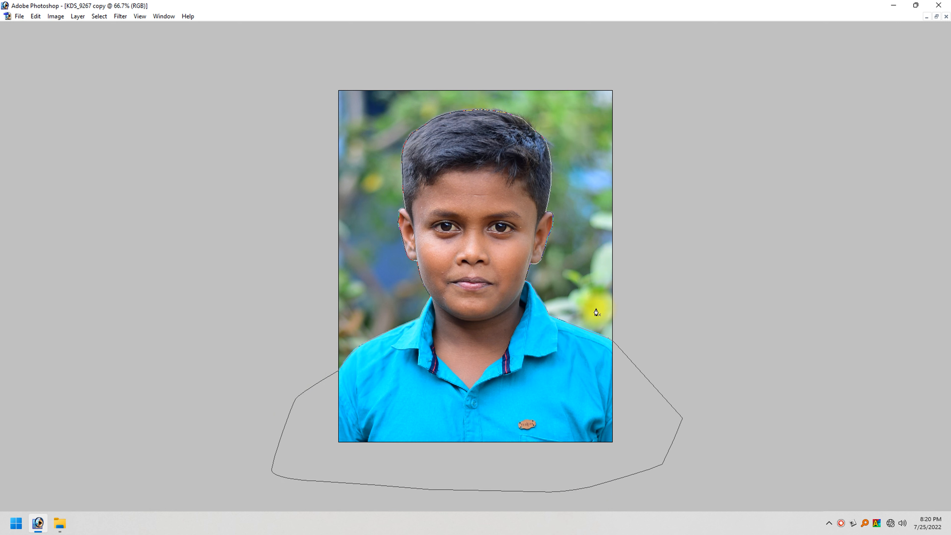
Convert the closed path around the boy into a new anti-aliased selection
left_click_drag(604, 290, 271, 419)
left_click_drag(178, 308, 518, 191)
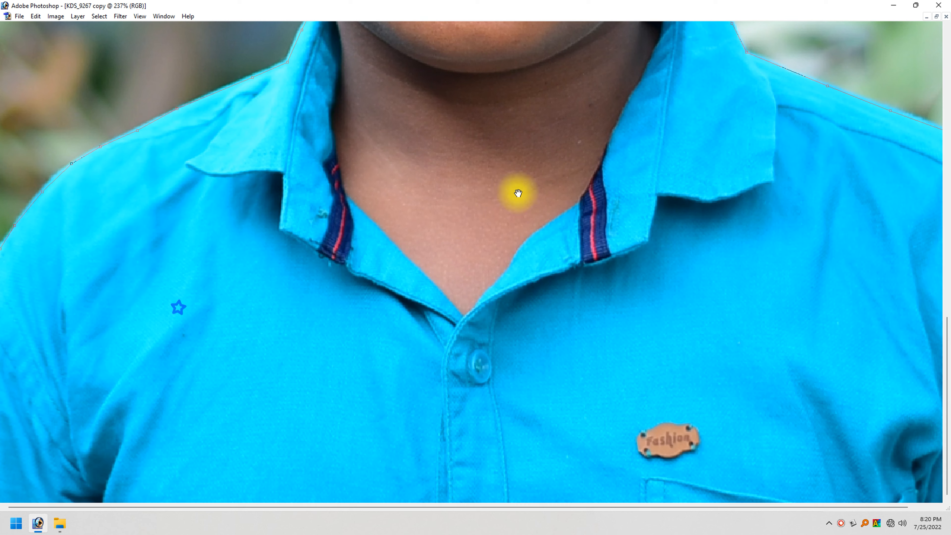
key("ctrl+0")
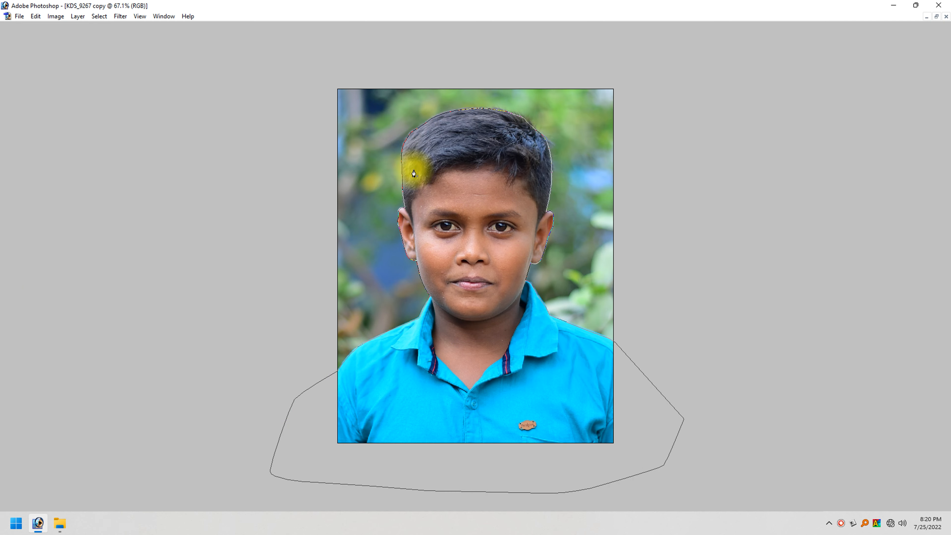
right_click(479, 161)
left_click(511, 209)
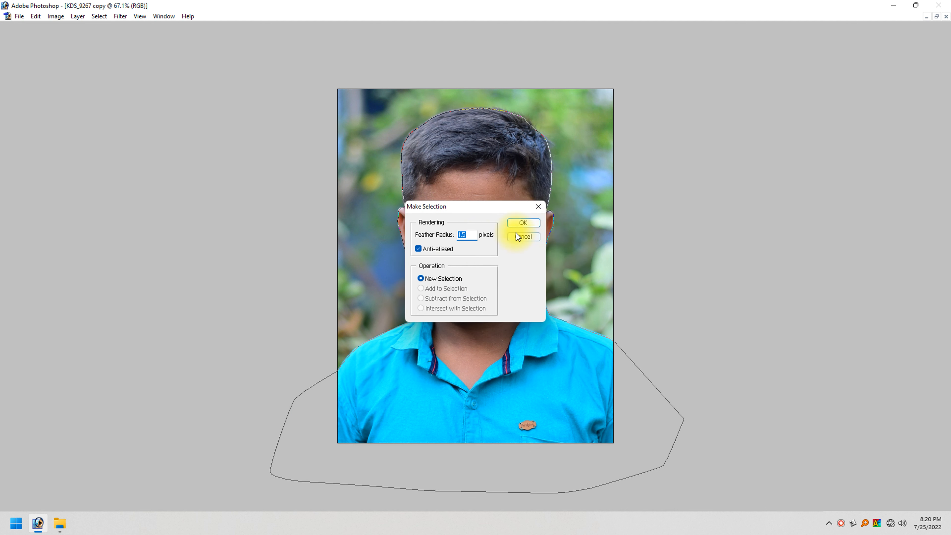
left_click(520, 223)
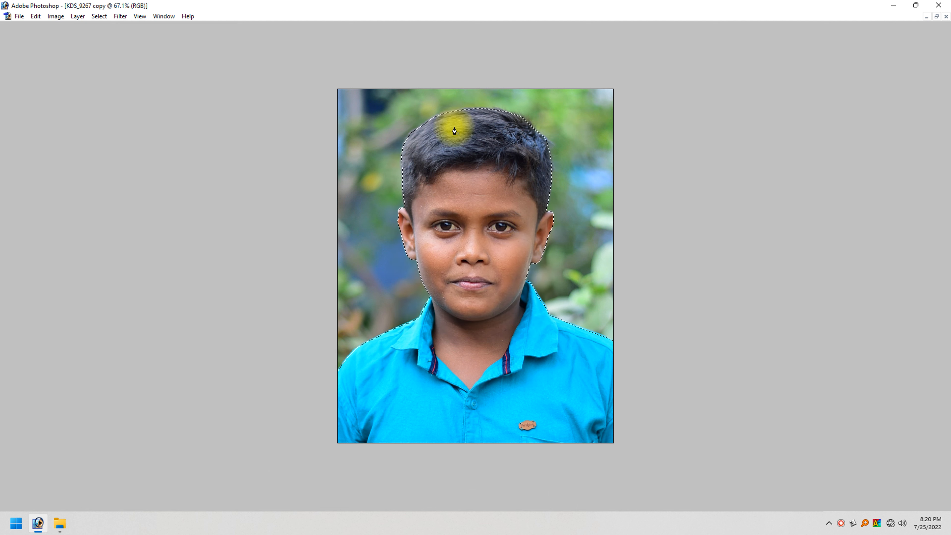
Copy the selected boy onto a new layer and check the cutout by briefly hiding the Background layer
key("Tab")
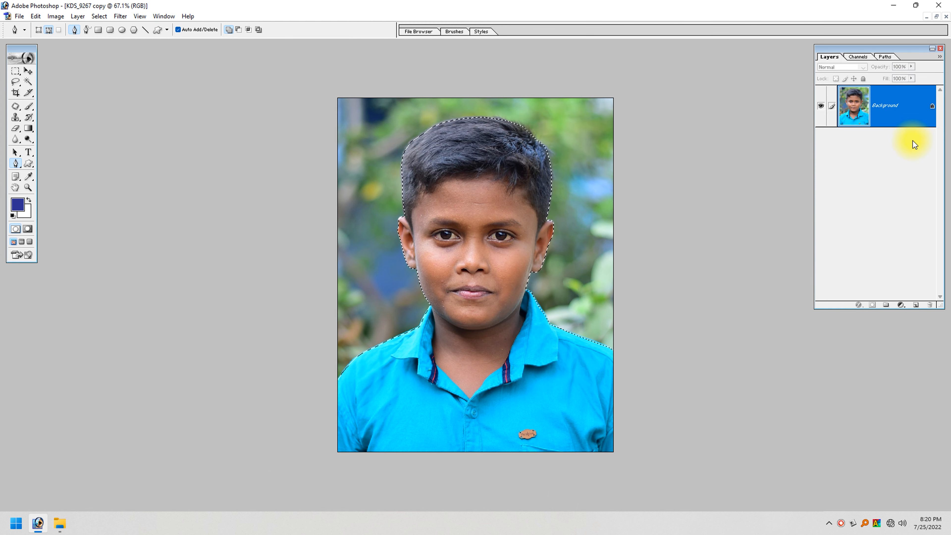
key("ctrl+j")
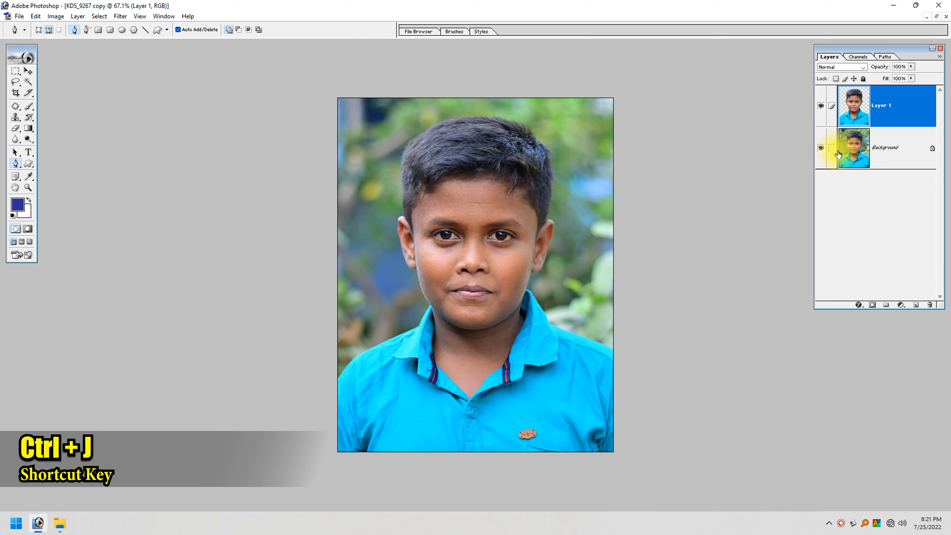
left_click(821, 148)
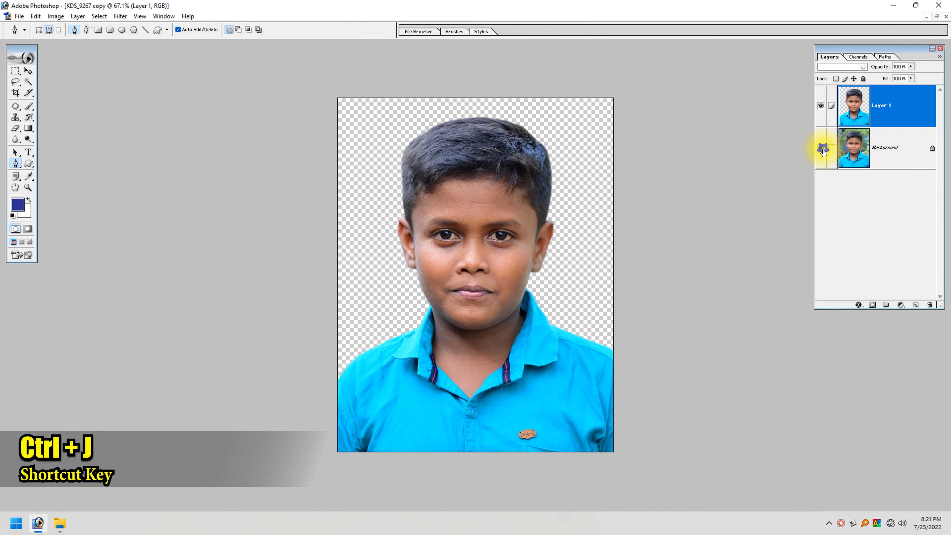
left_click(821, 147)
Switch to the Move tool and make the Background layer active, leaving it locked
key("v")
left_click(887, 146)
left_click(890, 106)
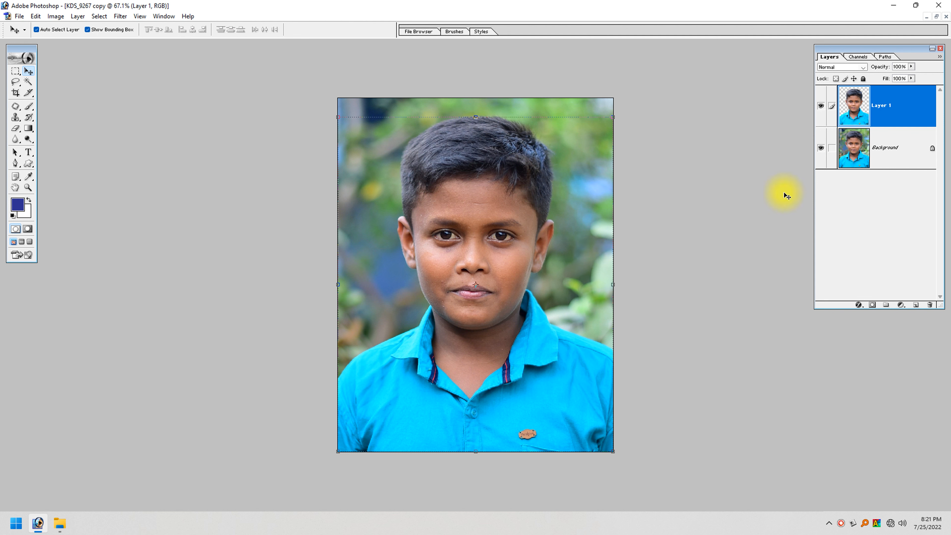
double_click(914, 149)
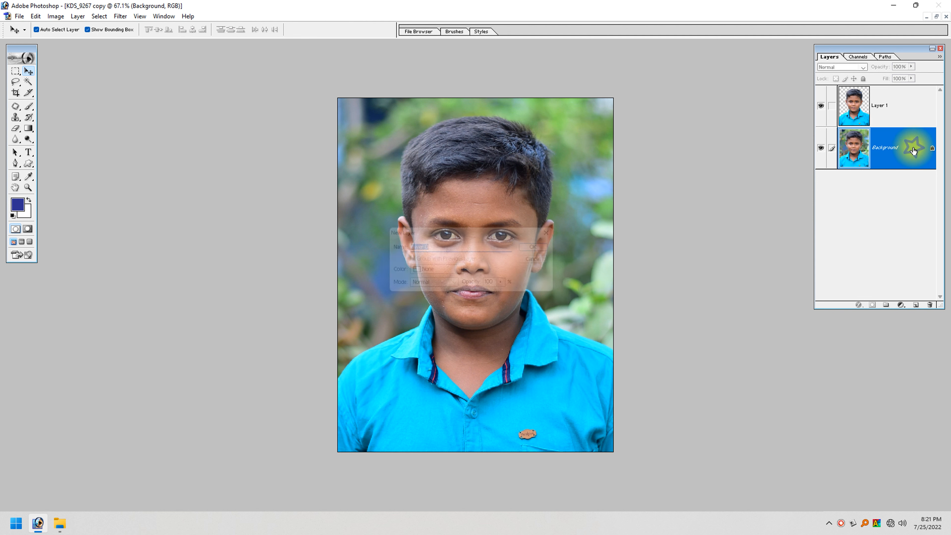
left_click(548, 250)
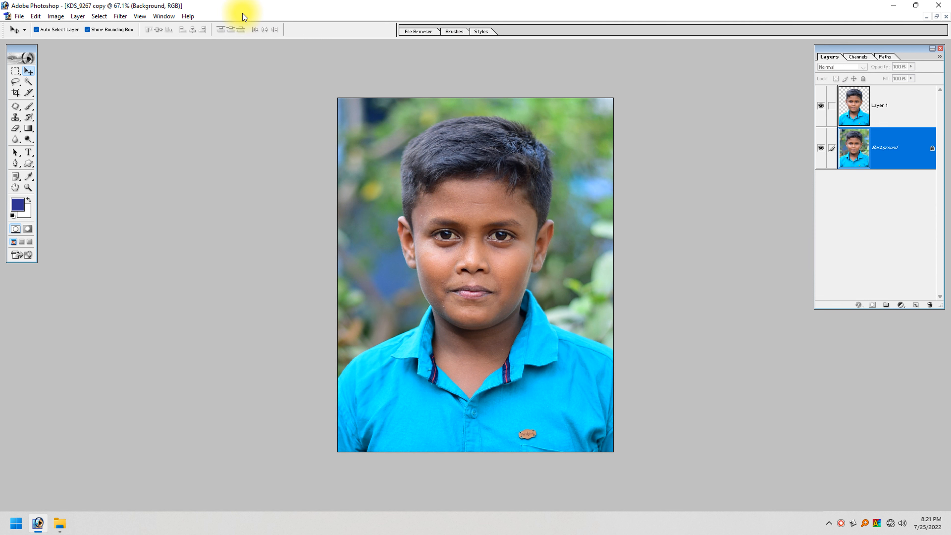
left_click(169, 17)
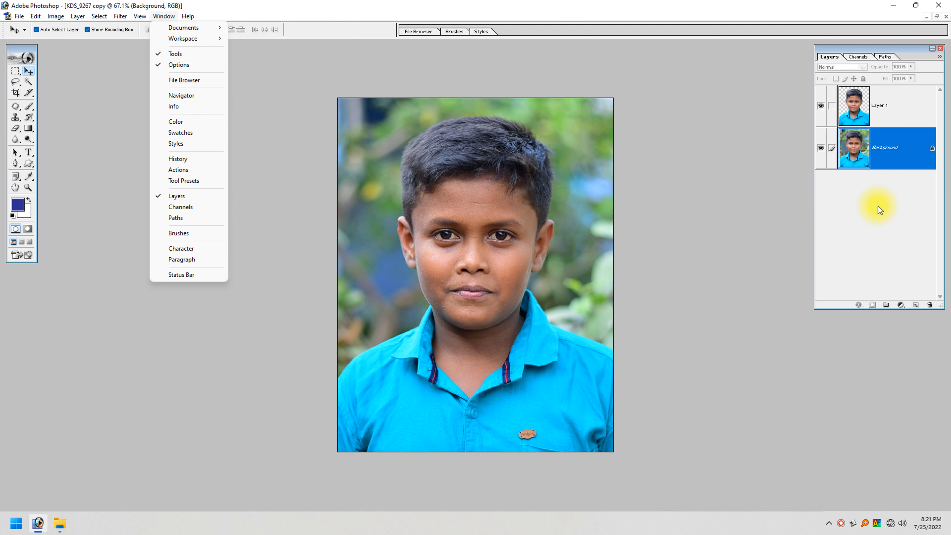
left_click(894, 212)
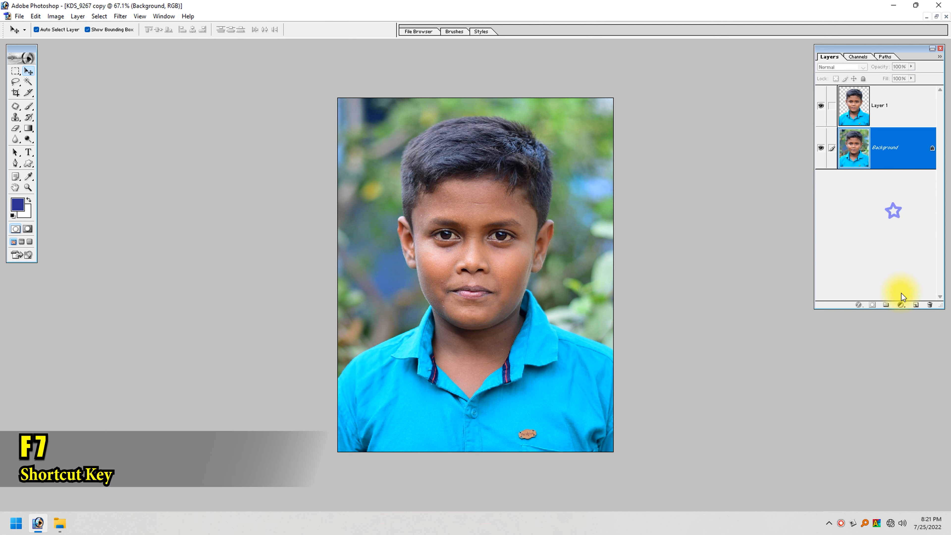
Add a white (FFFFFF) Solid Color fill layer directly above the Background layer
left_click(899, 306)
left_click(893, 316)
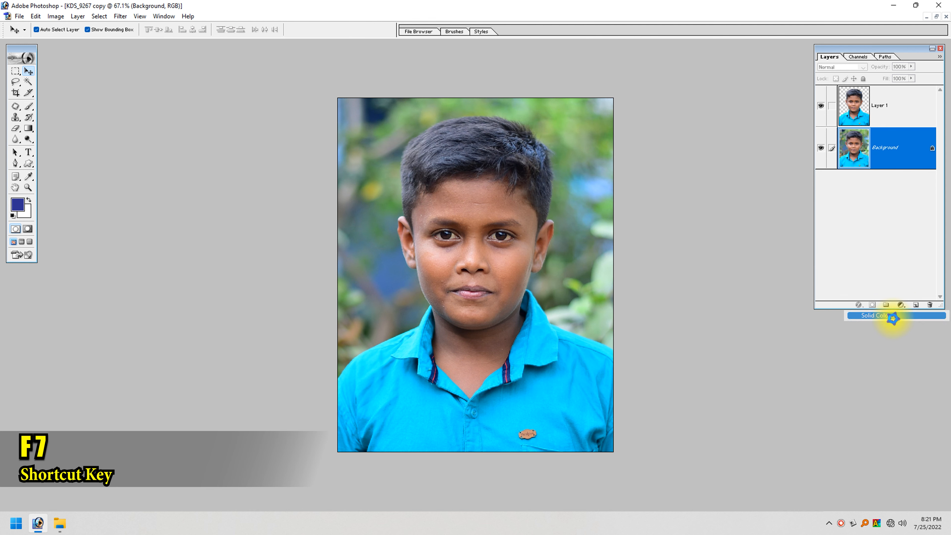
left_click_drag(384, 177, 184, 275)
left_click_drag(116, 303, 110, 290)
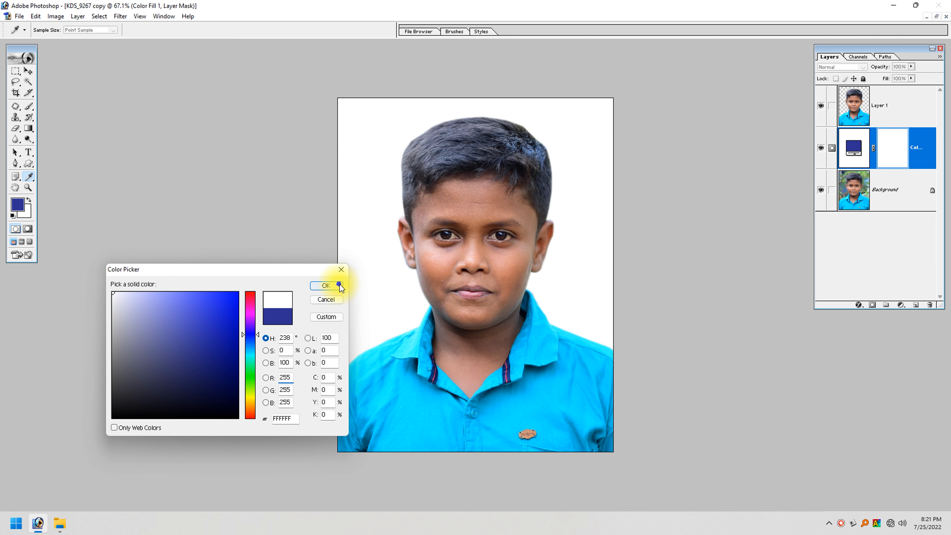
left_click(325, 285)
Make the cutout layer, Layer 1, active with the Move tool and enlarge the view of the boy's face
key("v")
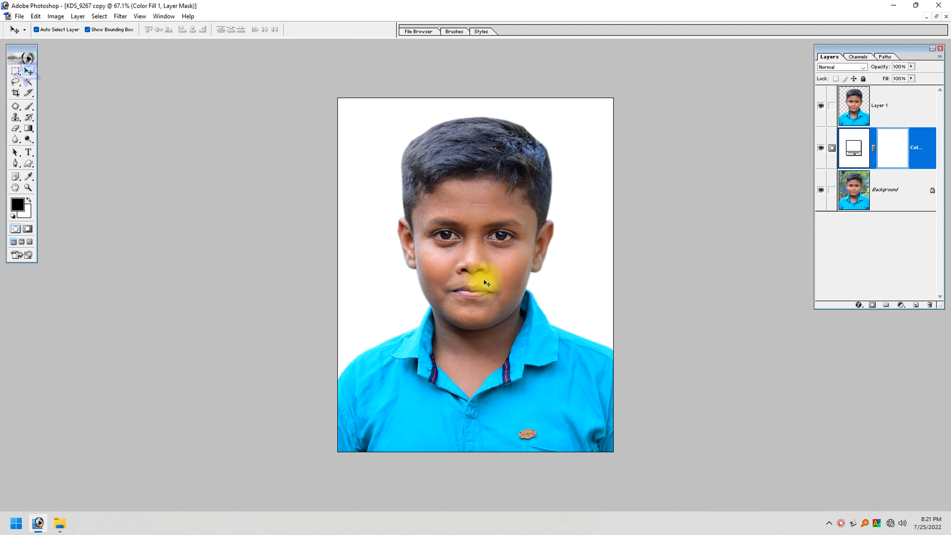
right_click(500, 238)
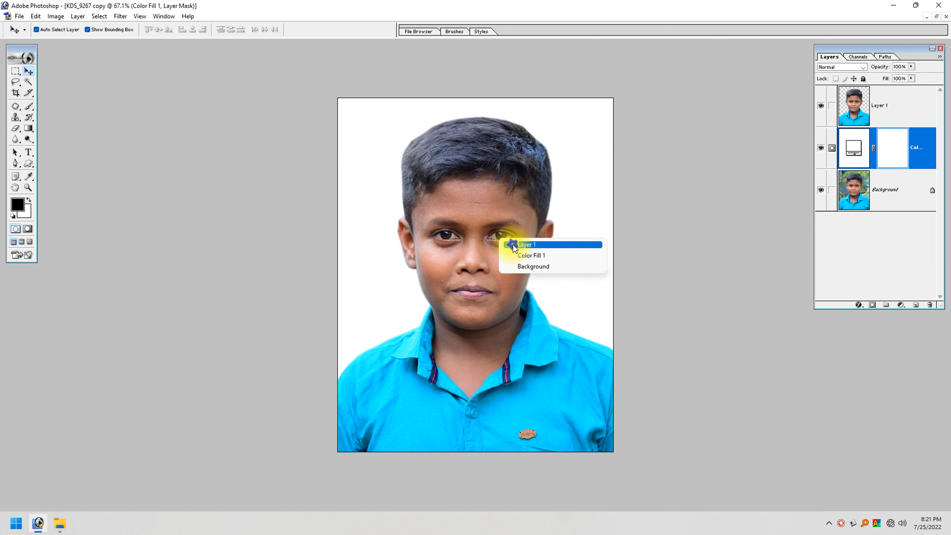
left_click(513, 244)
key("ctrl+space")
left_click_drag(575, 164, 386, 335)
left_click_drag(447, 366, 448, 350)
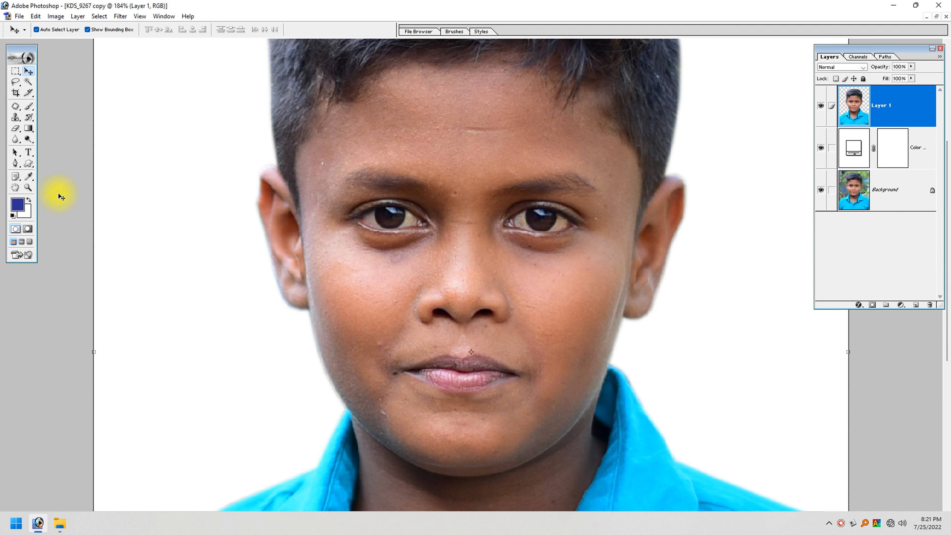
Use the Patch tool in Source mode to smooth the skin on the nose bridge and the crease in the middle of the forehead
left_click_drag(14, 109, 37, 112)
left_click(40, 116)
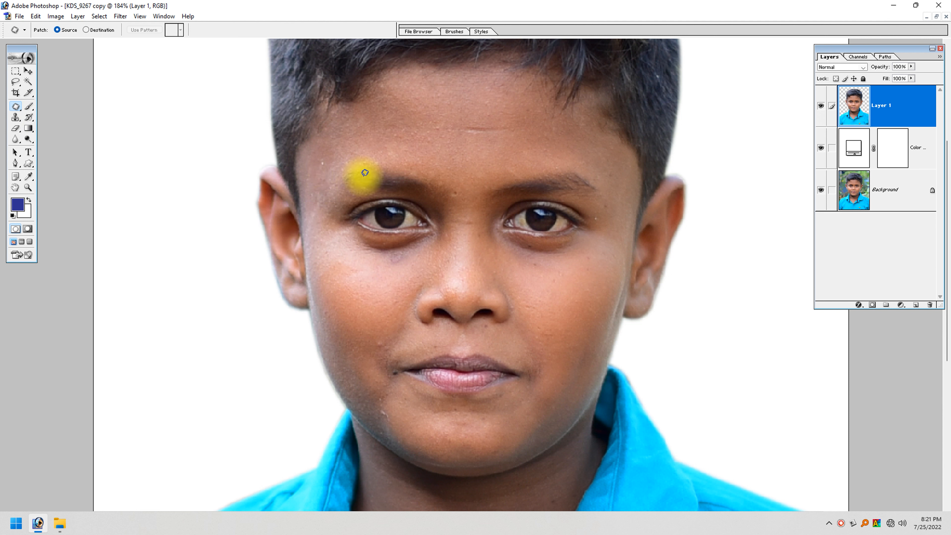
mouse_move(451, 201)
left_mouse_down()
mouse_move(456, 186)
mouse_move(460, 198)
left_mouse_up()
left_click(461, 180)
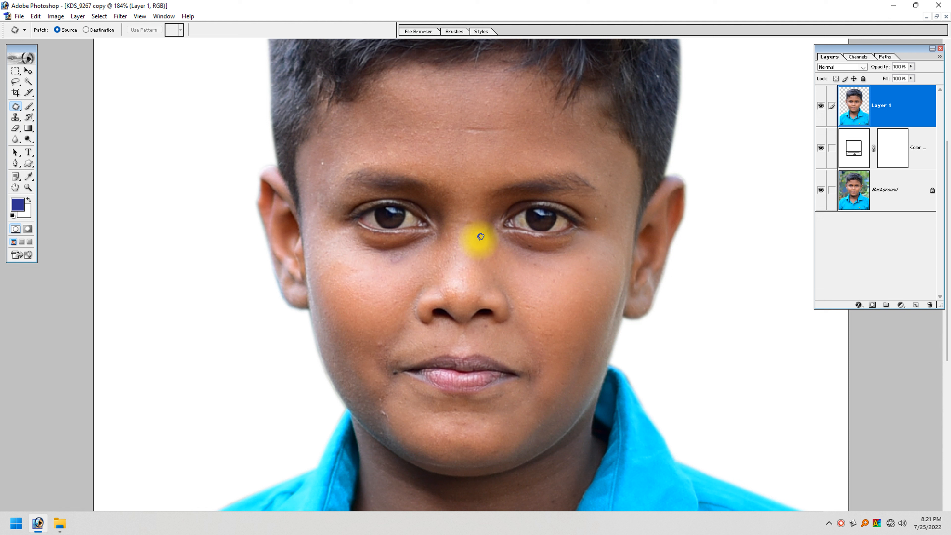
left_click_drag(472, 231, 480, 239)
left_click_drag(480, 239, 483, 258)
left_click(483, 258)
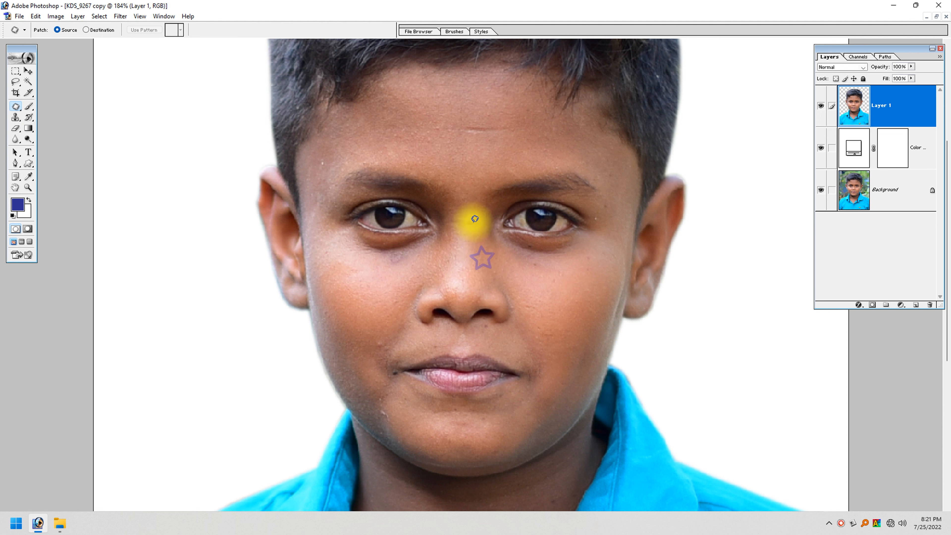
mouse_move(448, 128)
left_mouse_down()
mouse_move(447, 207)
mouse_move(471, 217)
mouse_move(498, 208)
mouse_move(458, 205)
mouse_move(480, 211)
mouse_move(469, 194)
left_mouse_up()
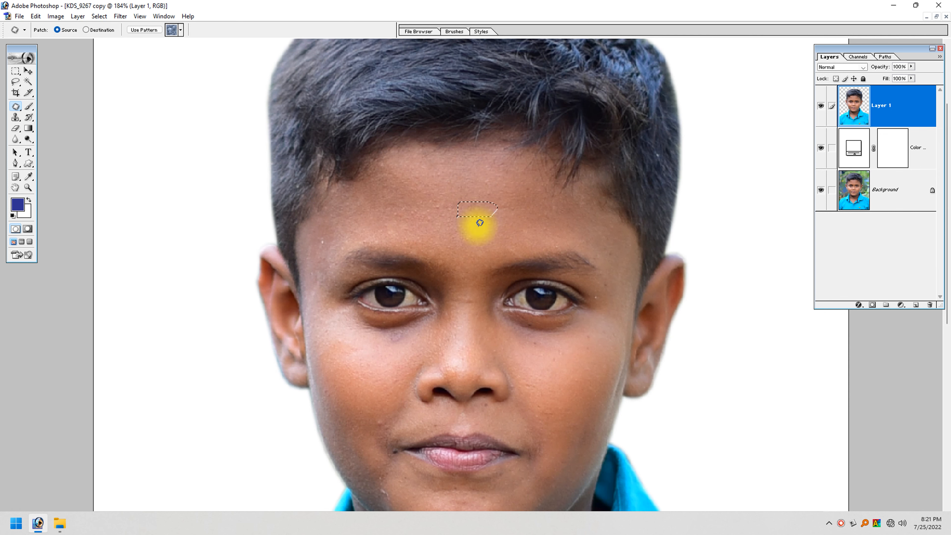
left_click(522, 278)
Patch the blemishes on the lower cheek and jaw beside the image-left mouth corner and clear the selection
left_click_drag(634, 316, 632, 247)
left_click_drag(671, 170, 356, 459)
left_click_drag(292, 362, 461, 308)
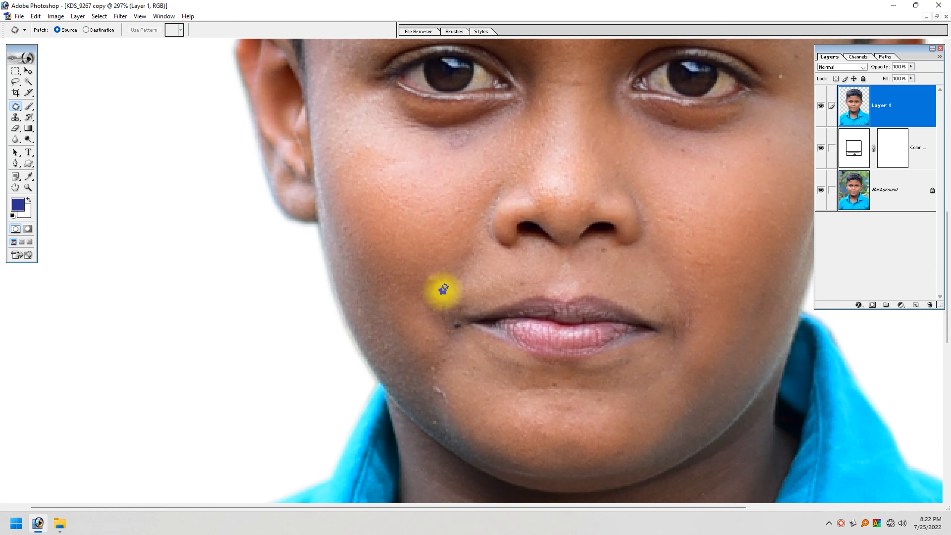
mouse_move(445, 407)
left_mouse_down()
mouse_move(426, 386)
mouse_move(449, 402)
left_mouse_up()
left_click_drag(448, 398, 481, 403)
left_click(480, 401)
mouse_move(427, 300)
left_mouse_down()
mouse_move(448, 300)
mouse_move(384, 297)
left_mouse_up()
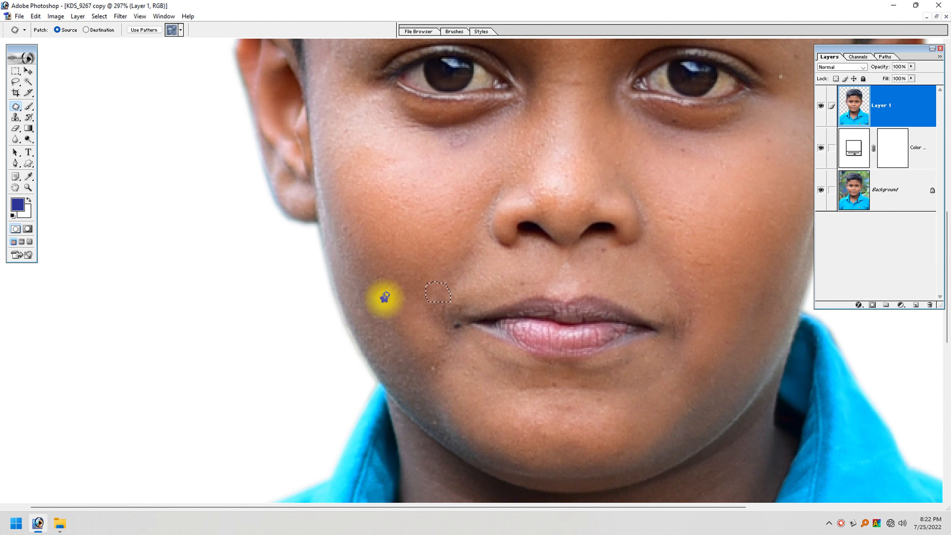
key("ctrl+d")
Patch the skin below the image-left eye, between the eyes and on the forehead above the image-left eyebrow
left_click_drag(325, 207, 354, 251)
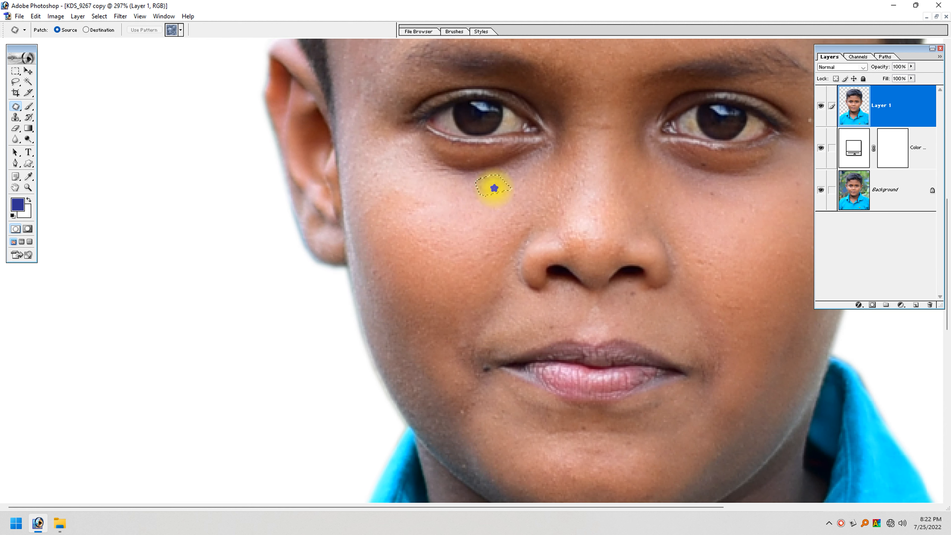
left_click_drag(617, 126, 541, 246)
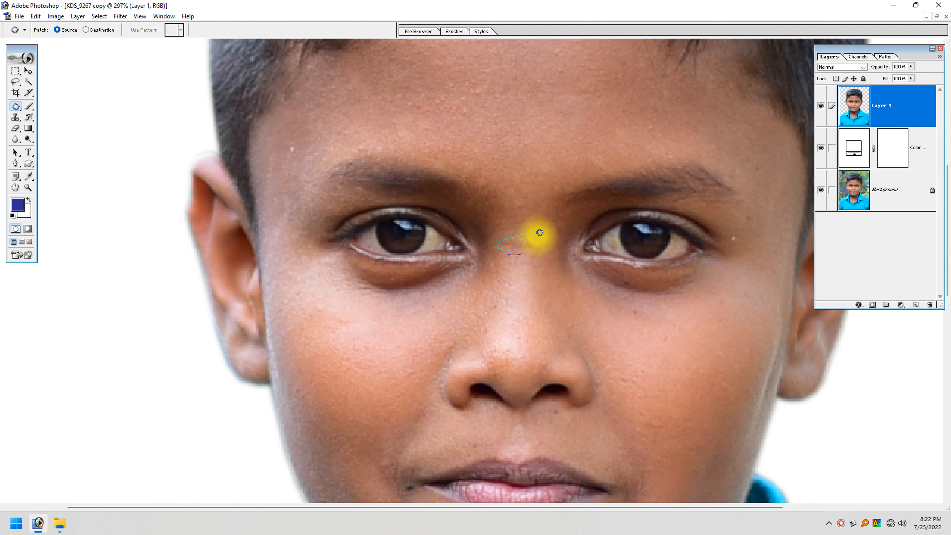
mouse_move(282, 124)
left_mouse_down()
mouse_move(312, 170)
mouse_move(362, 162)
left_mouse_up()
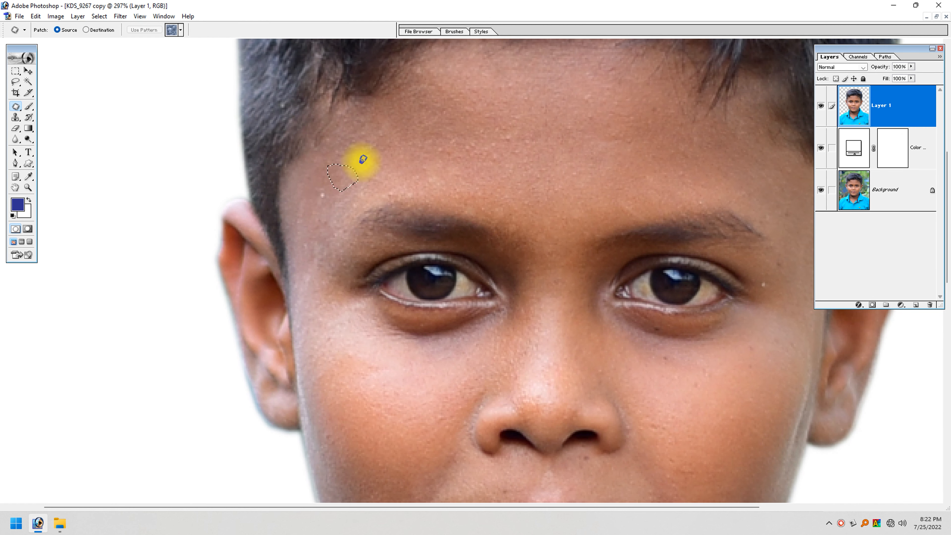
key("Return")
Patch the small spots around the image-right eye and upper cheek, leaving nothing selected
left_click_drag(760, 302, 616, 201)
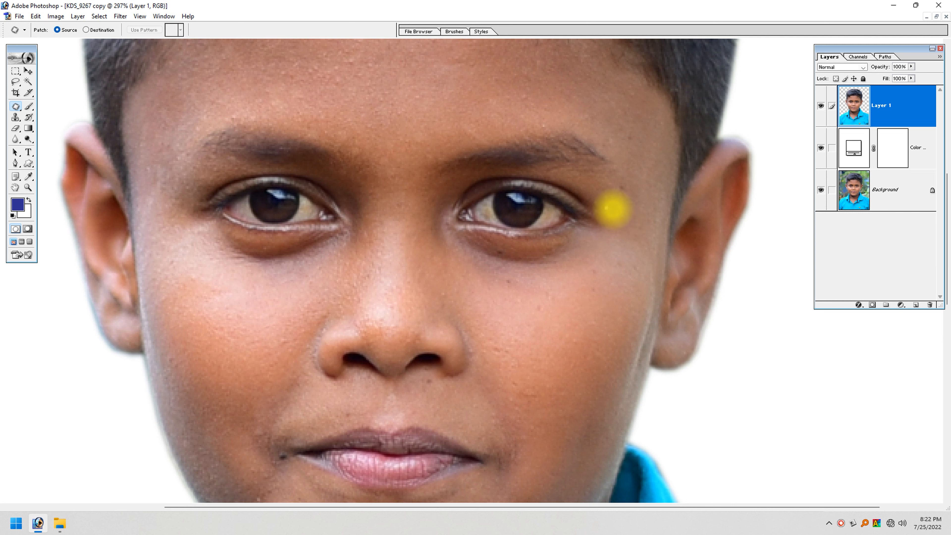
left_click(625, 239)
left_click_drag(554, 325, 605, 160)
mouse_move(401, 257)
left_mouse_down()
mouse_move(416, 249)
mouse_move(395, 238)
left_mouse_up()
key("ctrl+0")
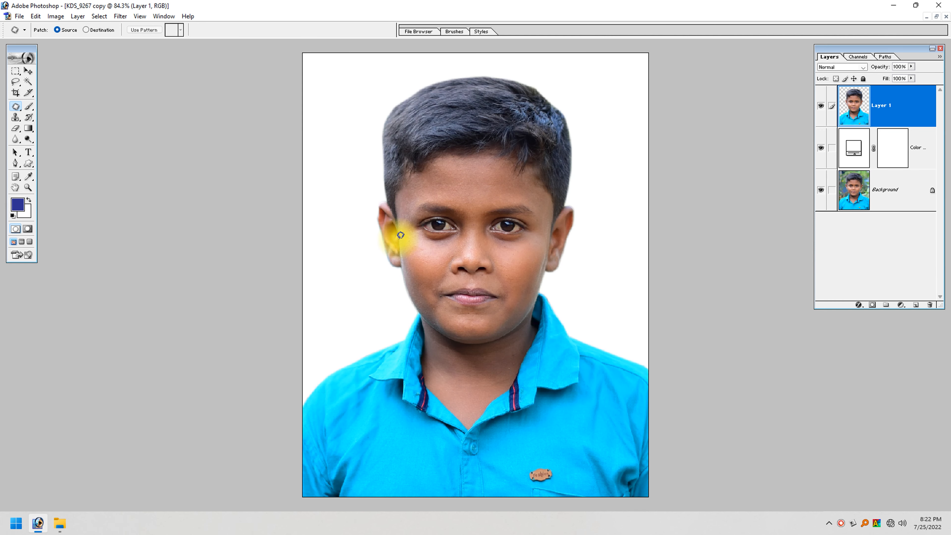
key("ctrl+d")
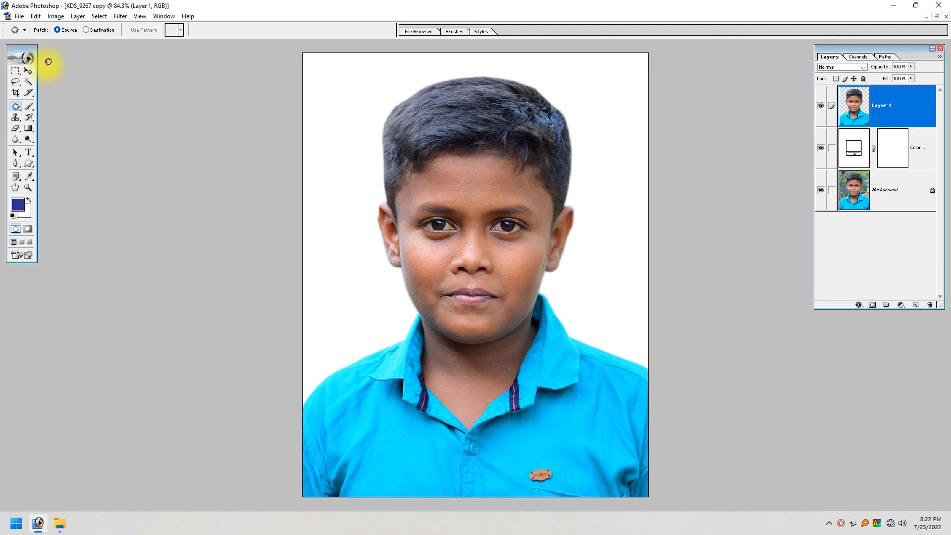
Brighten Layer 1 slightly with Brightness/Contrast, setting the brightness to +6
left_click(25, 72)
left_click(55, 16)
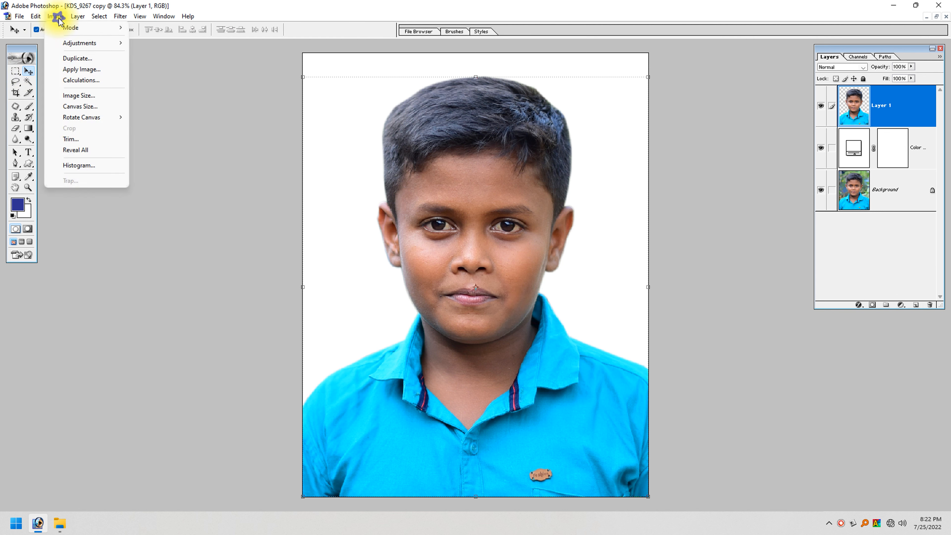
mouse_move(110, 43)
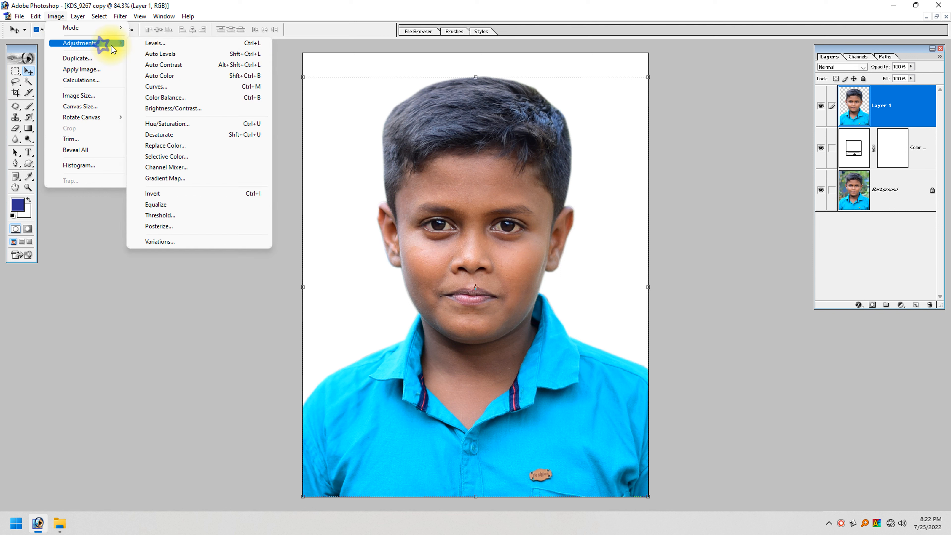
left_click(184, 108)
left_click_drag(473, 230, 641, 255)
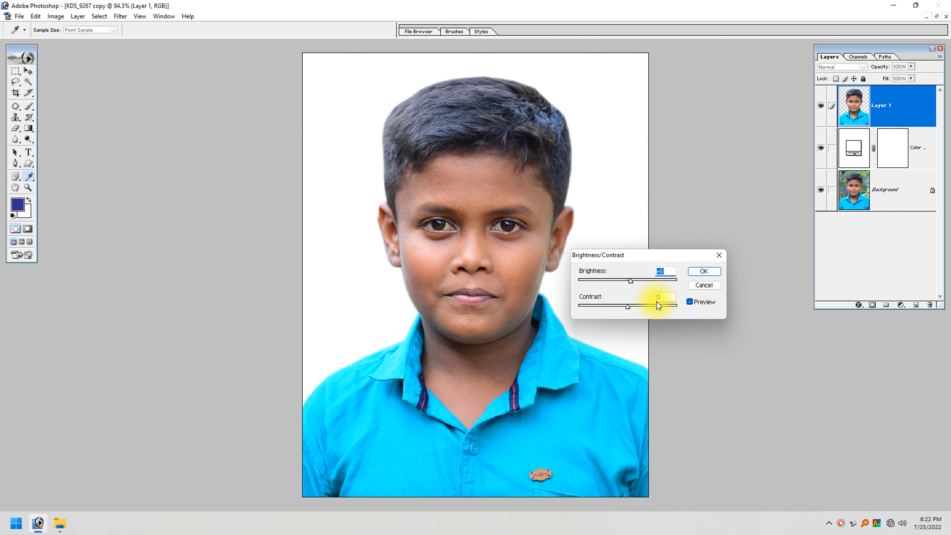
left_click(701, 273)
key("v")
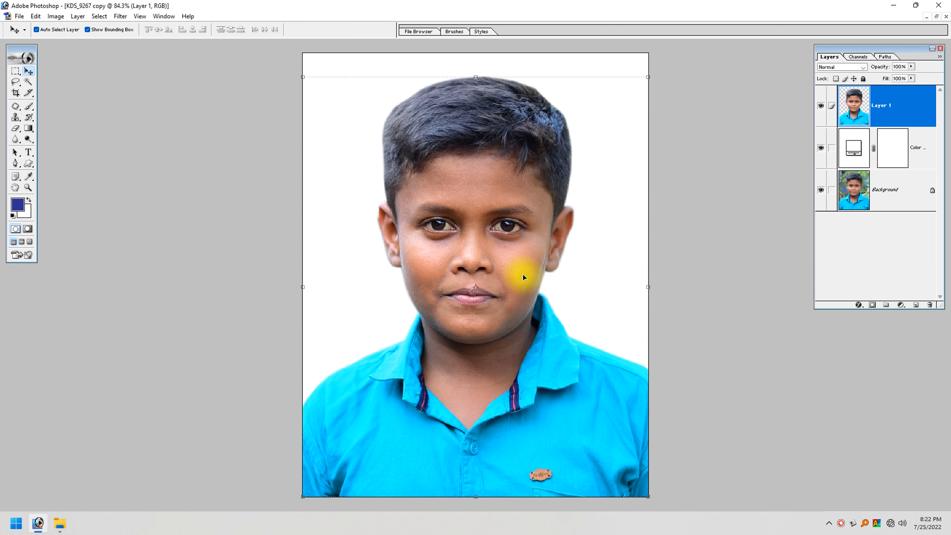
Open Color Balance for Layer 1 and shift the midtones' cyan-red level to -7
left_click(57, 18)
mouse_move(94, 43)
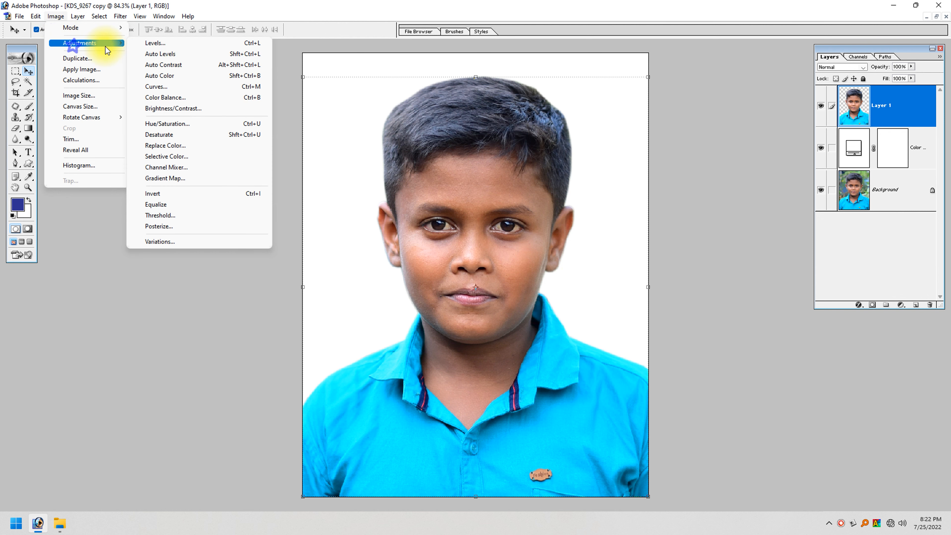
left_click(184, 97)
left_click_drag(452, 205, 651, 305)
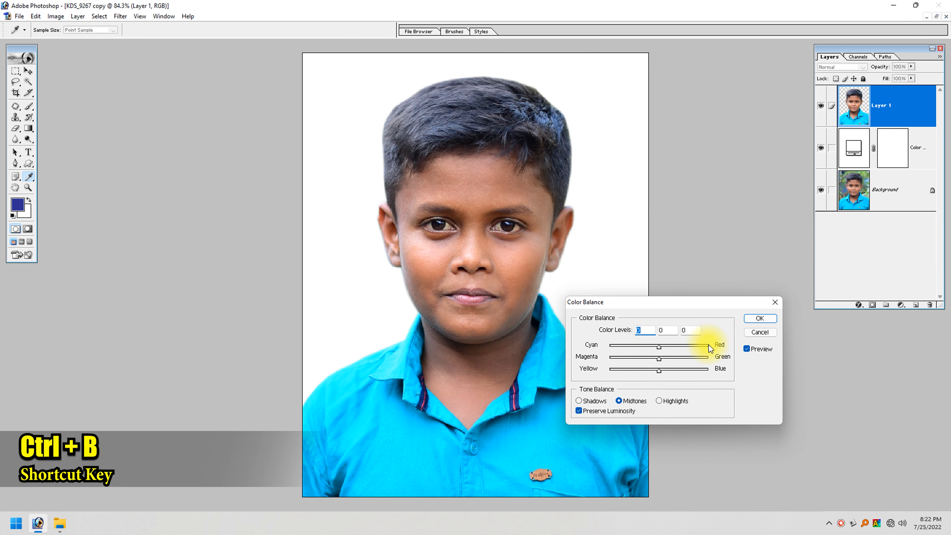
left_click_drag(664, 349, 593, 348)
key("ctrl+z")
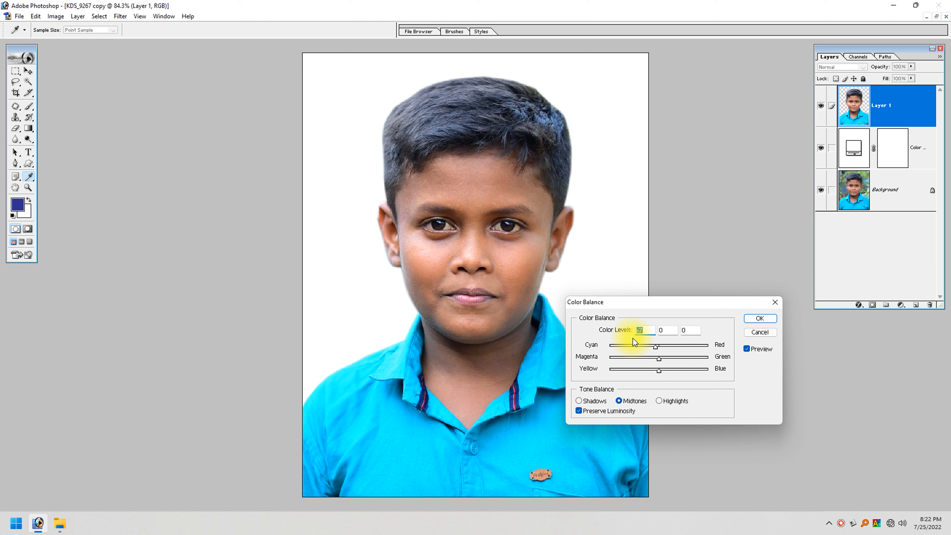
Set the midtones' magenta-green level to +8 and the yellow-blue level to +7
key("Tab")
key("Up")
key("Up")
key("Up")
key("Up")
key("Up")
key("Up")
key("Up")
key("Up")
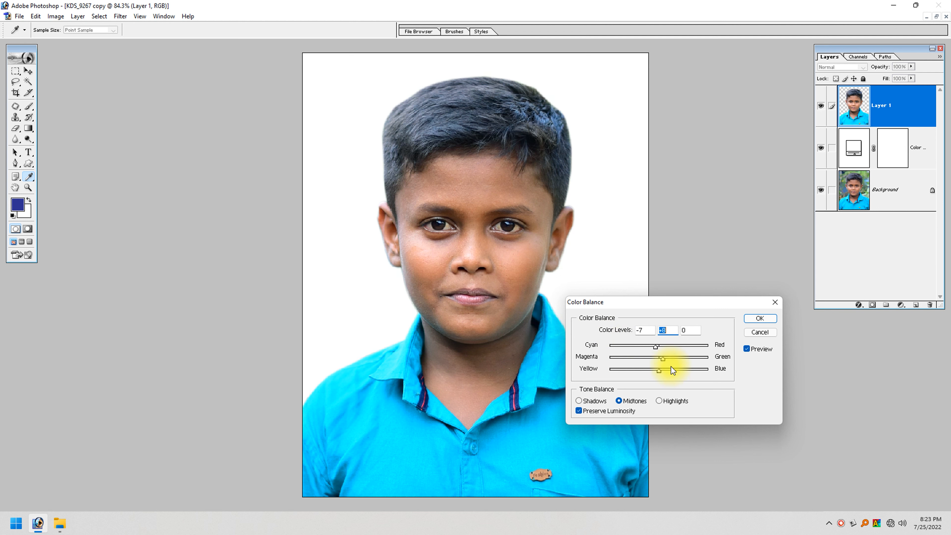
key("Down")
key("Tab")
key("Up")
key("Up")
key("Up")
key("Up")
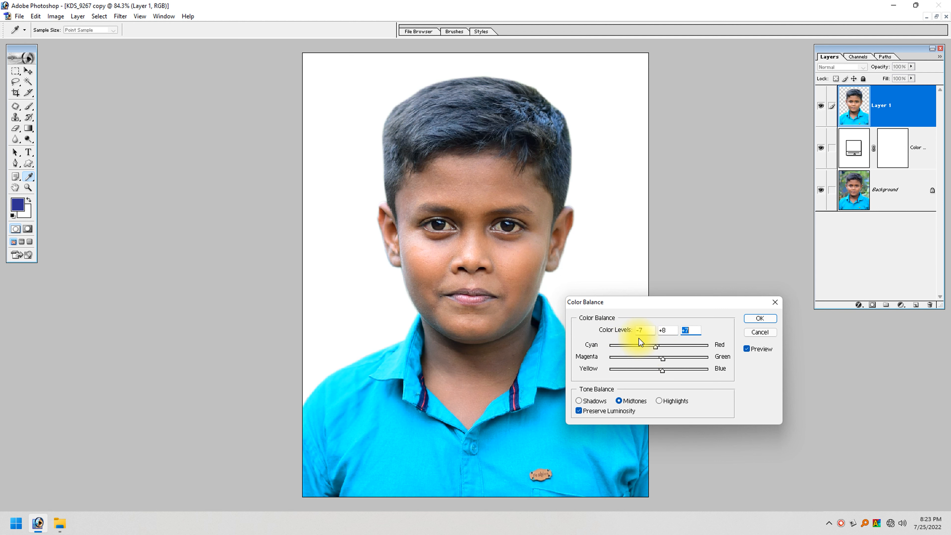
Raise the midtone color levels to +12, +12 and +11 and apply the Color Balance to Layer 1
key("Up")
key("Up")
key("Up")
key("Up")
key("Up")
key("Up")
key("Up")
key("Up")
key("Up")
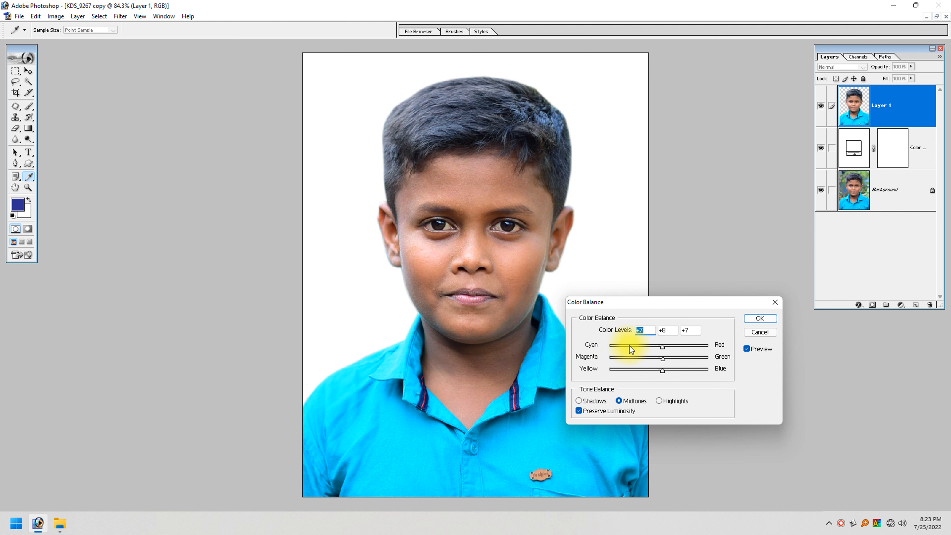
key("Up")
key("Up")
key("Tab")
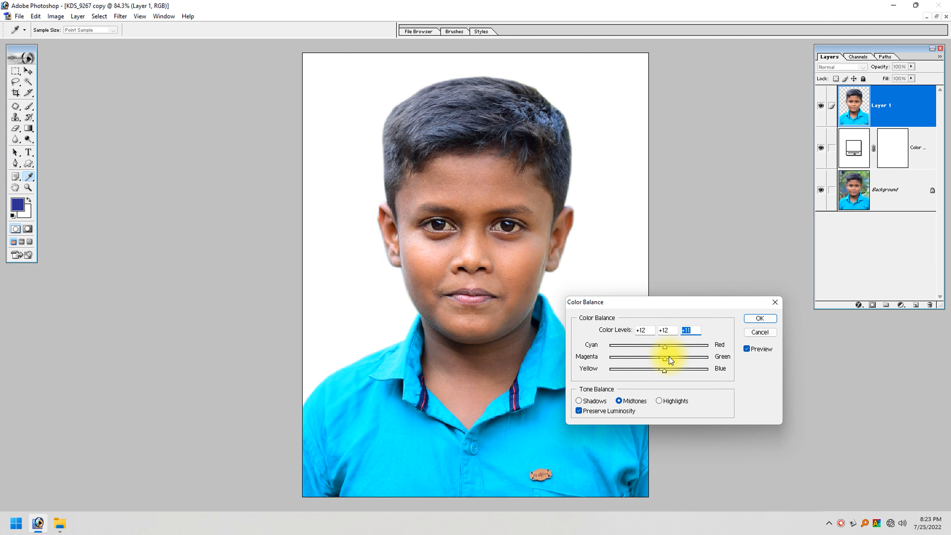
key("Return")
key("v")
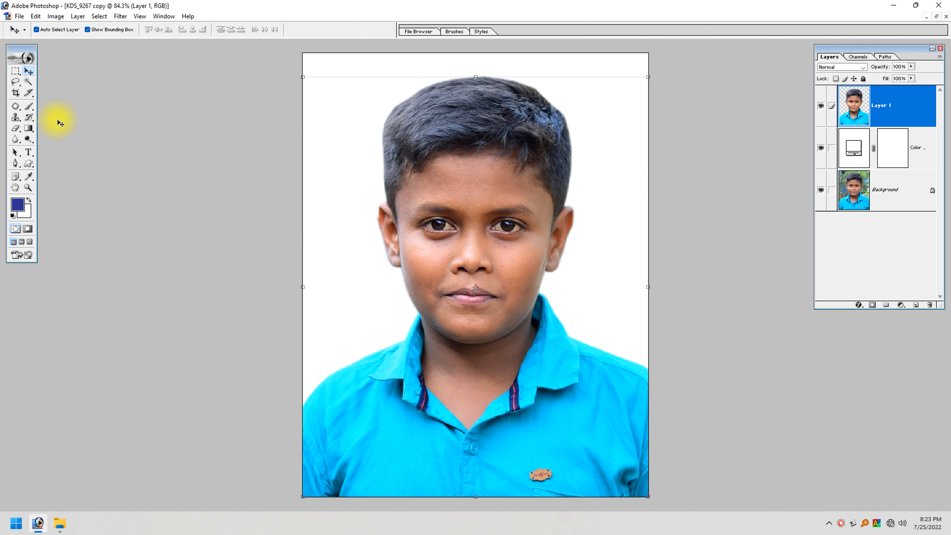
Select the facial skin with the Magic Wand at tolerance 40, grow the selection and feather it by 22 pixels
left_click(28, 83)
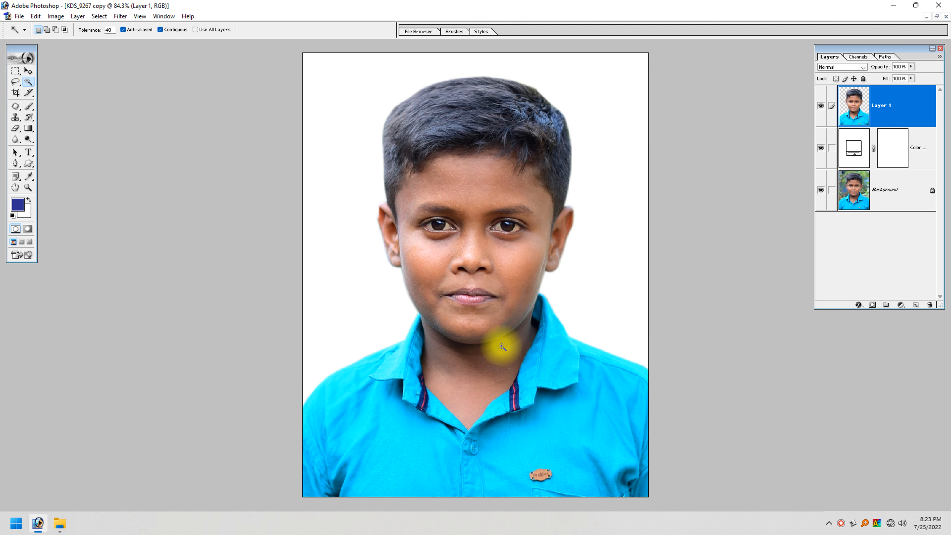
left_click(514, 305)
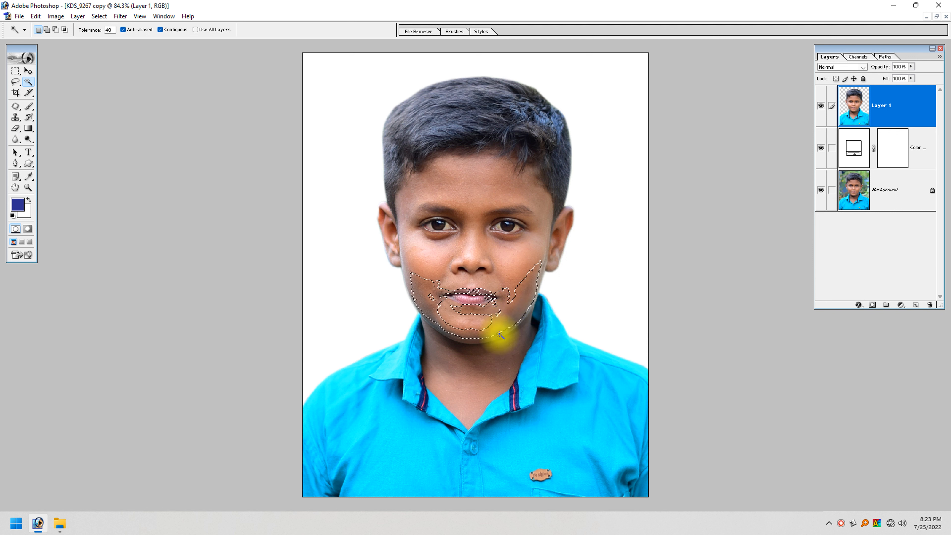
right_click(533, 287)
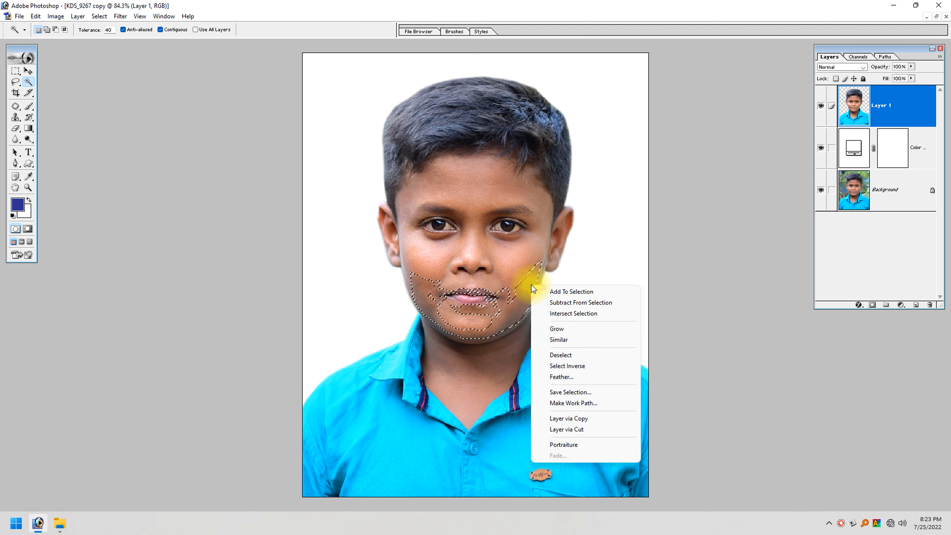
left_click(572, 329)
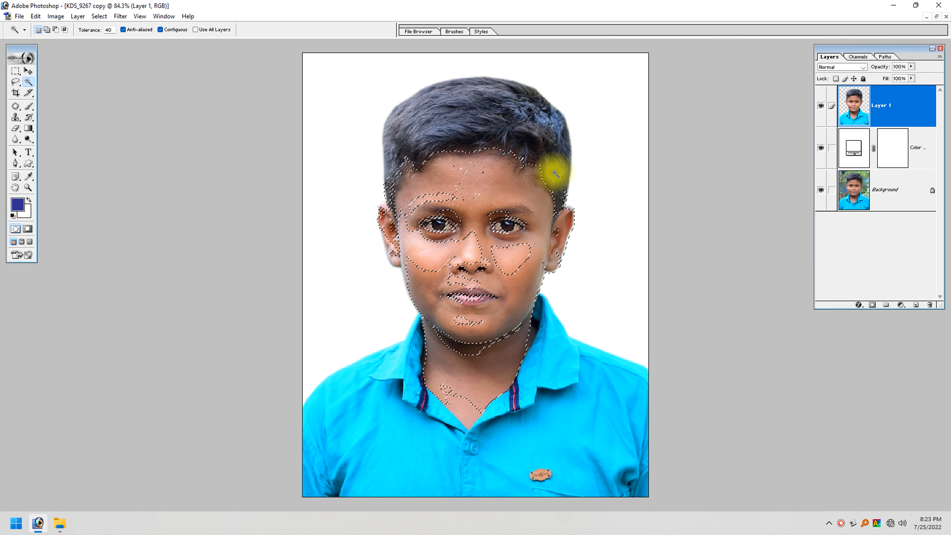
key("ctrl+alt+d")
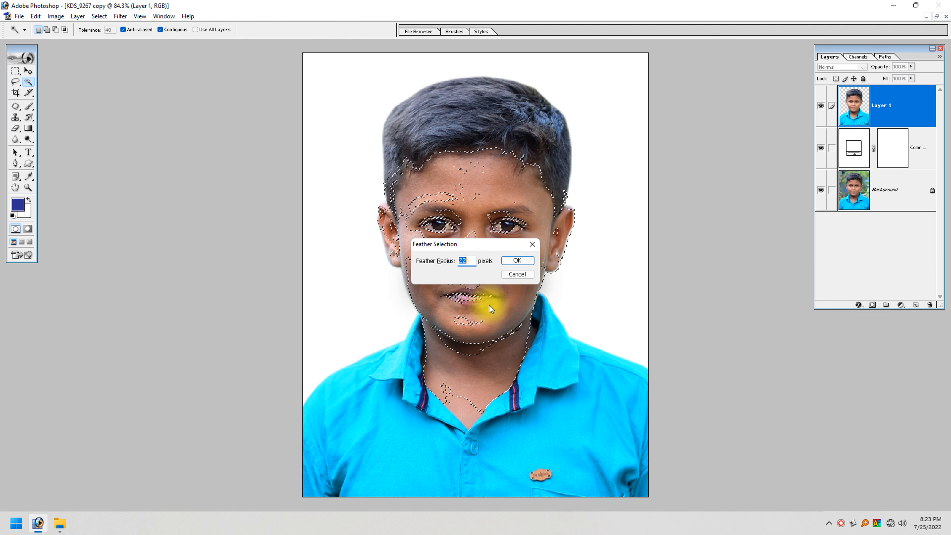
key("Return")
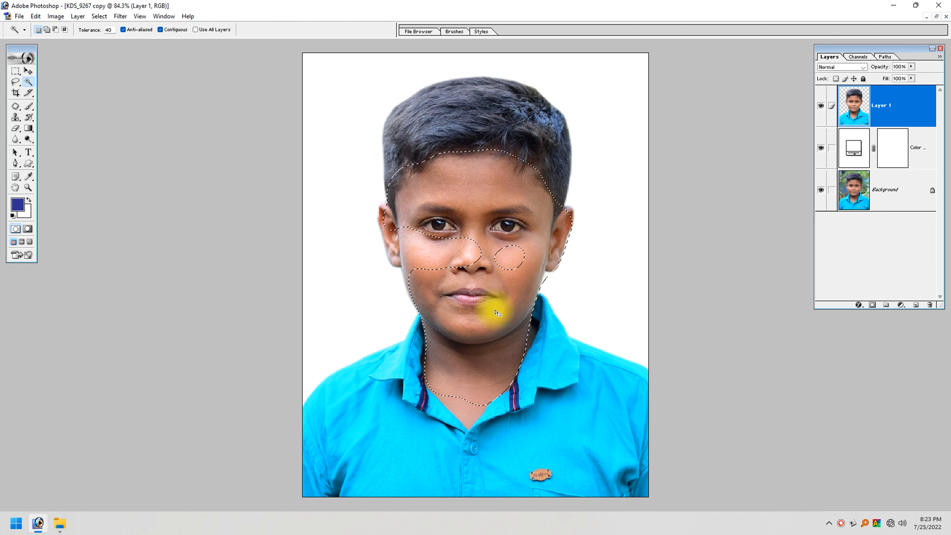
key("ctrl+m")
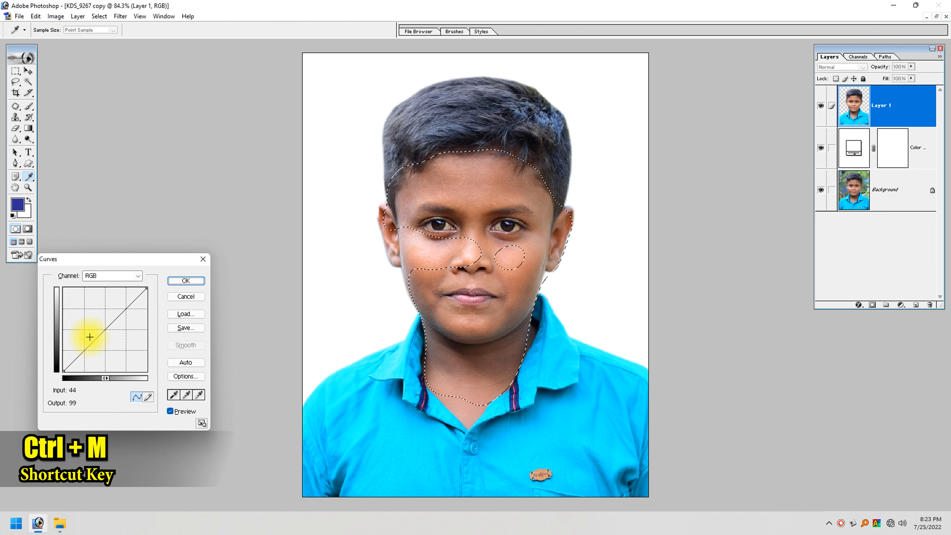
key("Escape")
key("w")
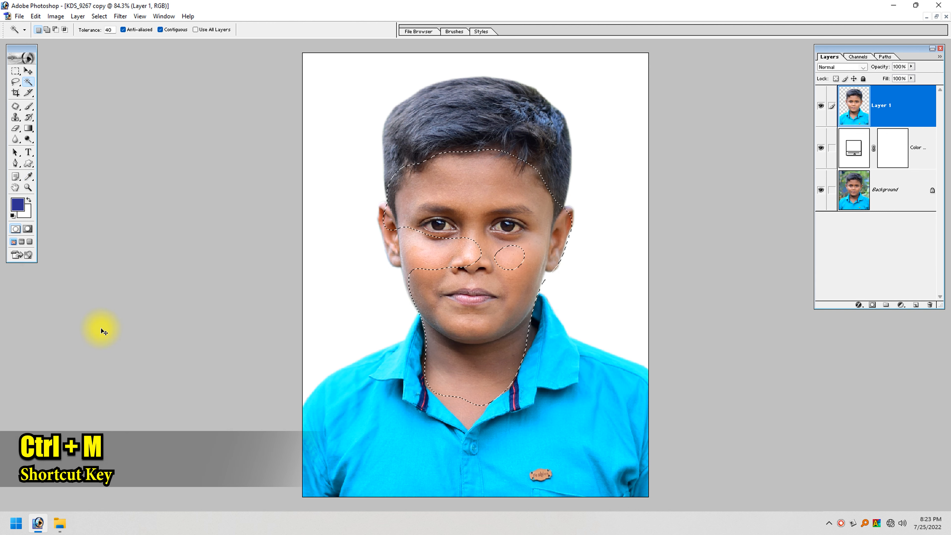
Lighten the selected facial skin with a slight upward Curves adjustment in the RGB channel, and deselect it
key("ctrl+m")
left_click_drag(103, 330, 101, 328)
key("Return")
key("ctrl+d")
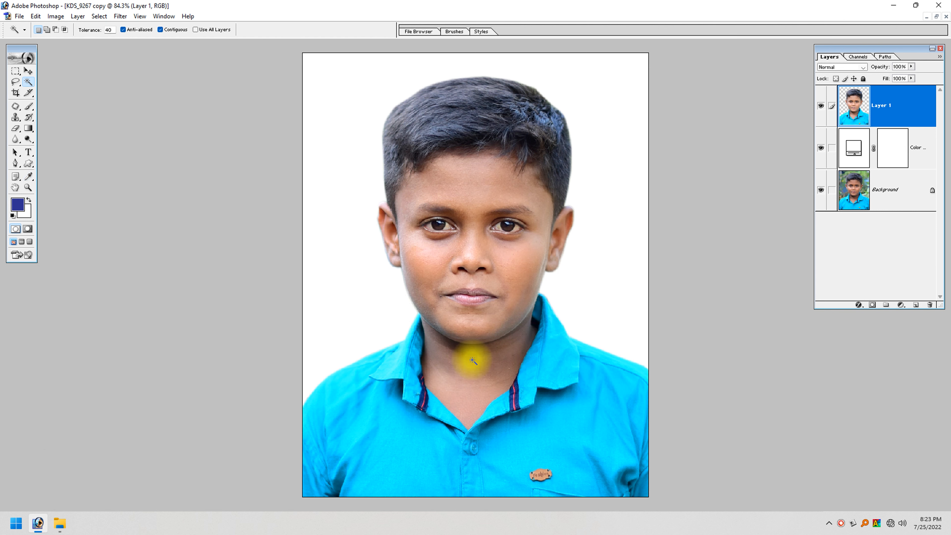
Select the darker skin of the neck and under the chin with the Magic Wand, adding the remaining neck areas down to the collar
left_click(508, 349)
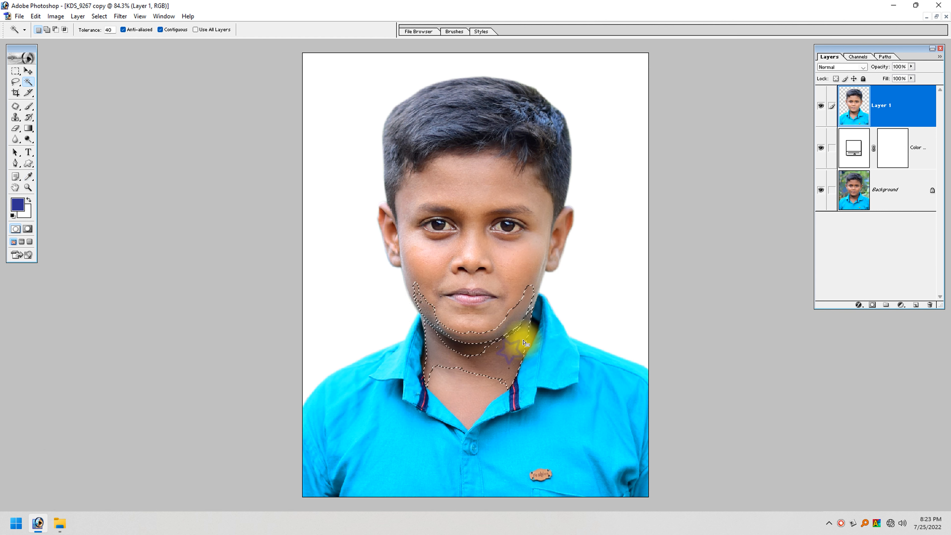
left_click(464, 395, "shift")
left_click(522, 345, "shift")
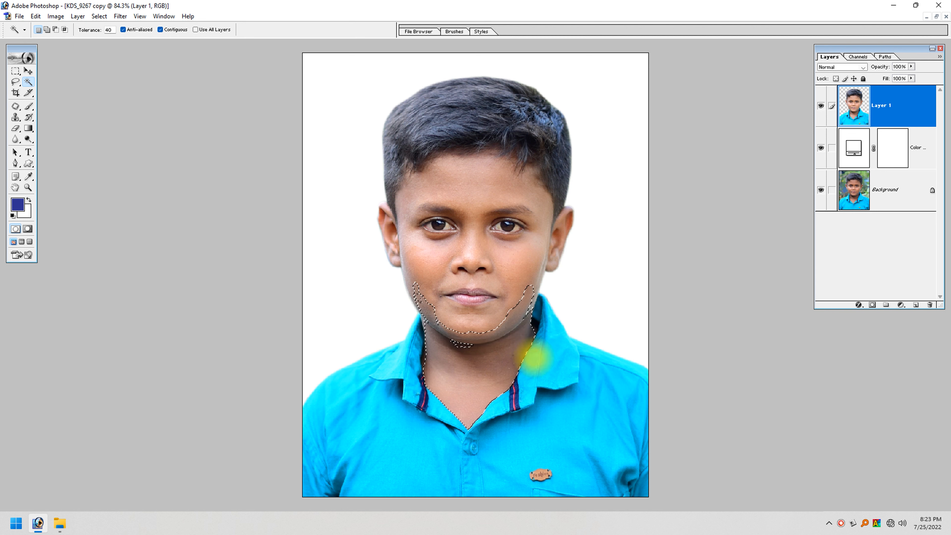
Feather the neck selection and lighten it with a Curves point at input 47, output 70 in the RGB channel, and deselect it
key("ctrl+alt+d")
key("Return")
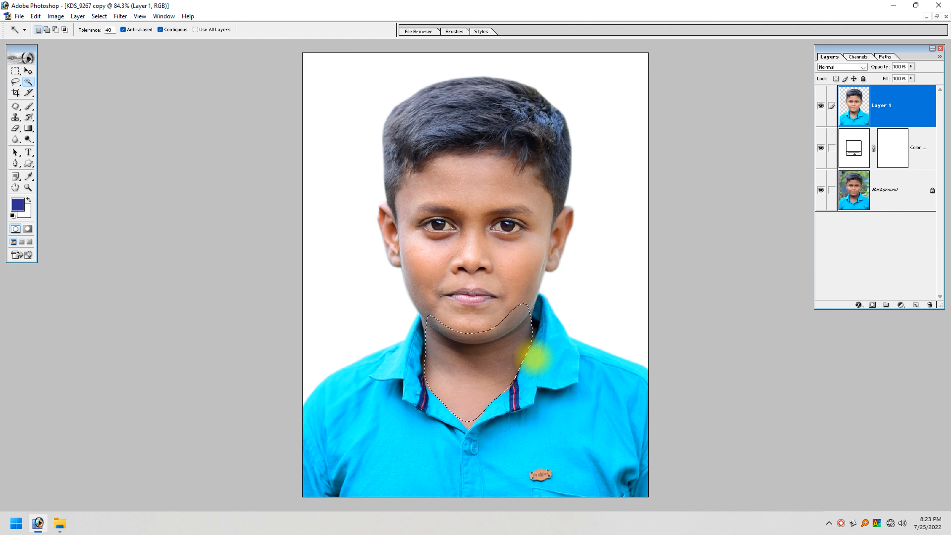
key("ctrl+m")
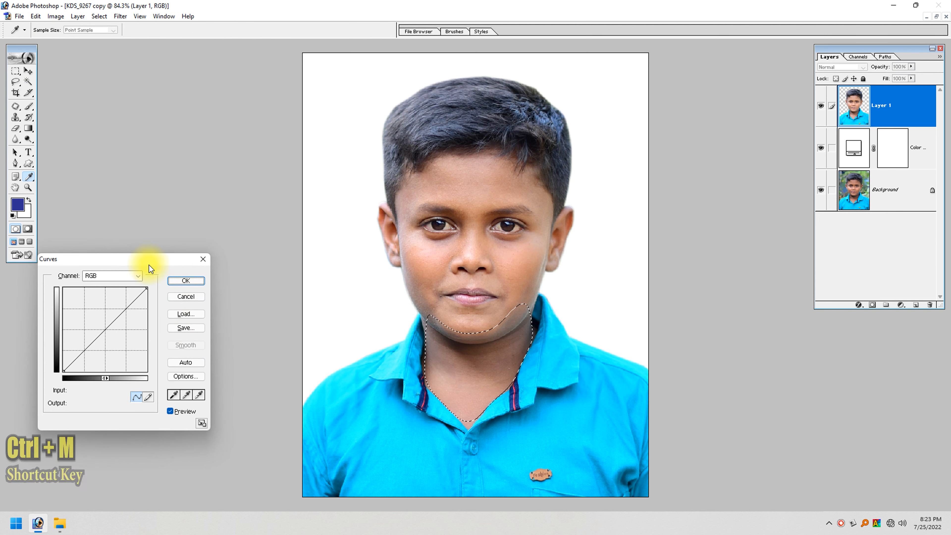
left_click_drag(219, 236, 226, 232)
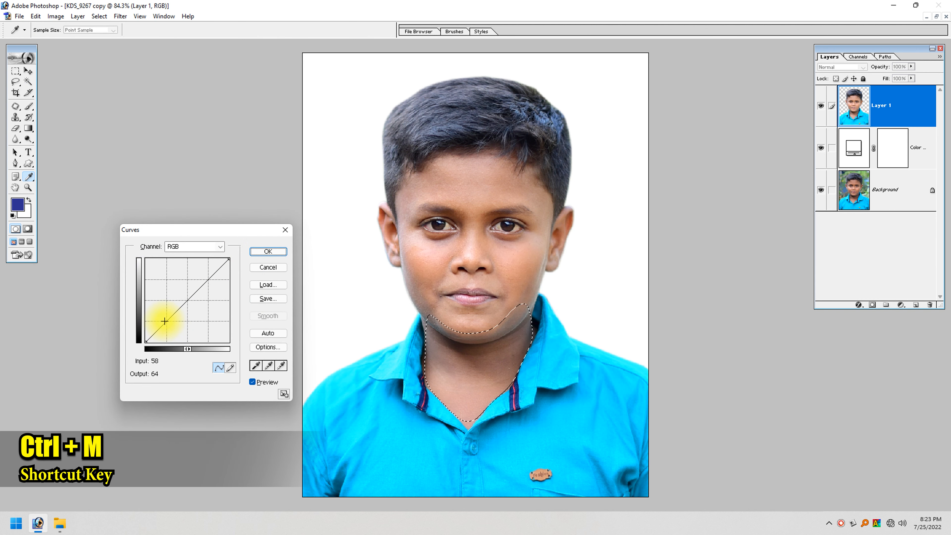
left_click_drag(165, 320, 161, 318)
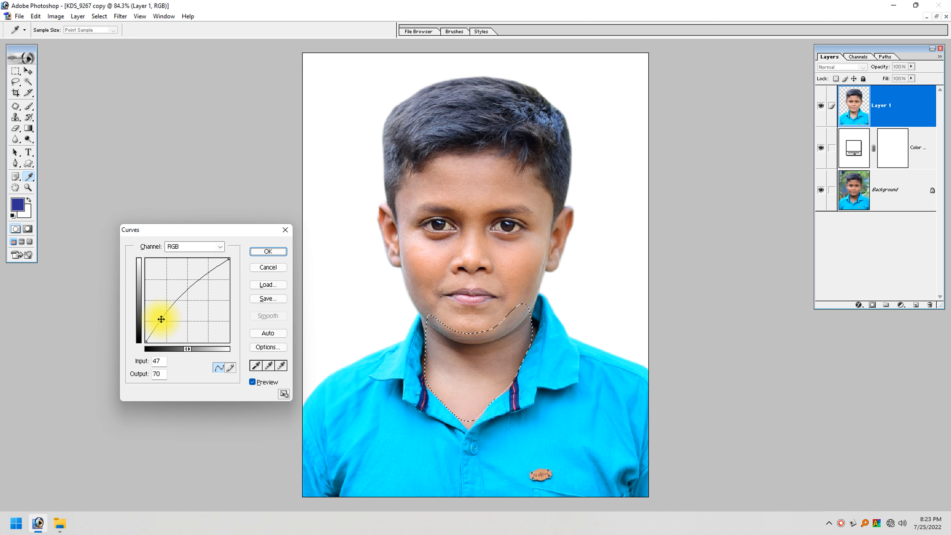
key("Return")
key("ctrl+d")
key("w")
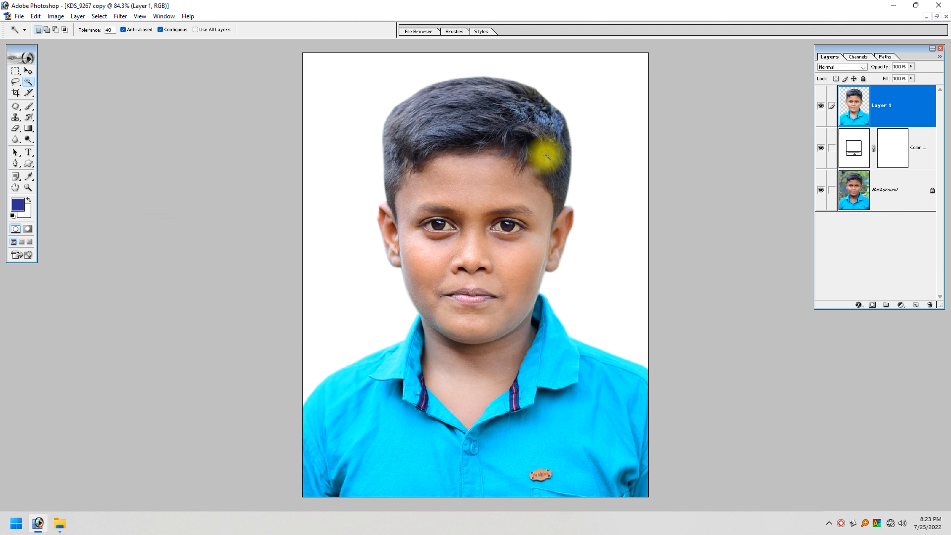
Boost the color of Layer 1 slightly with a Hue/Saturation adjustment and compare the portrait with the original Background layer
left_click(56, 16)
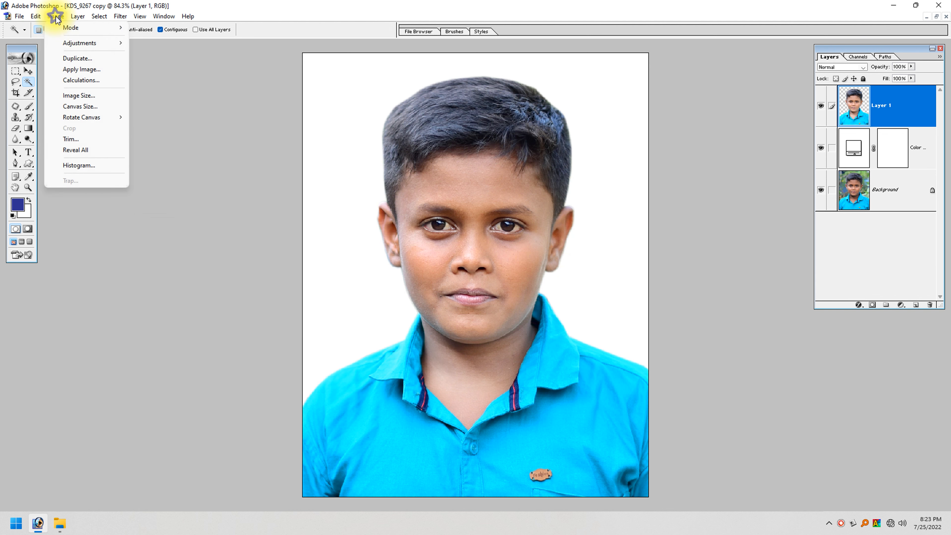
left_click(76, 40)
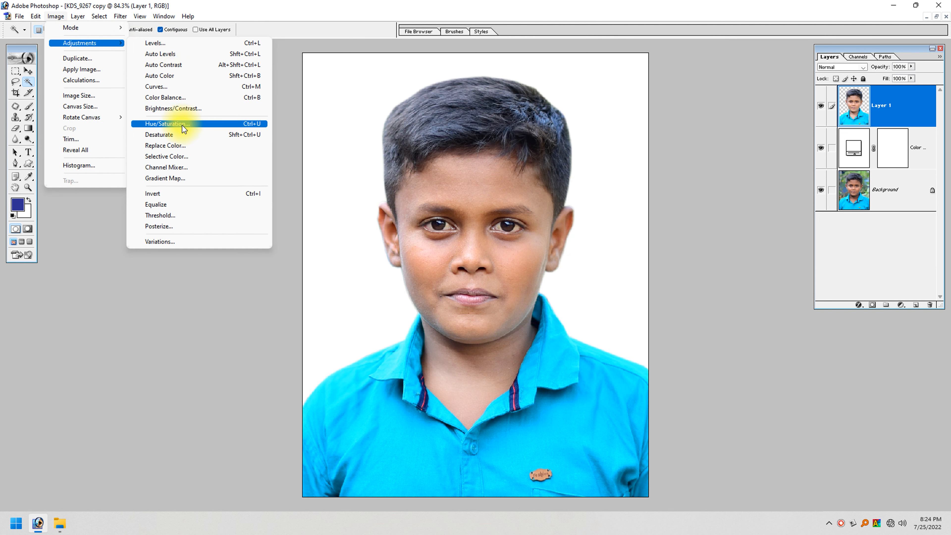
left_click(206, 125)
left_click(720, 236)
key("Up")
key("Up")
key("Up")
key("Up")
key("Up")
key("Up")
key("Up")
key("Up")
key("Up")
key("Up")
left_click(779, 208)
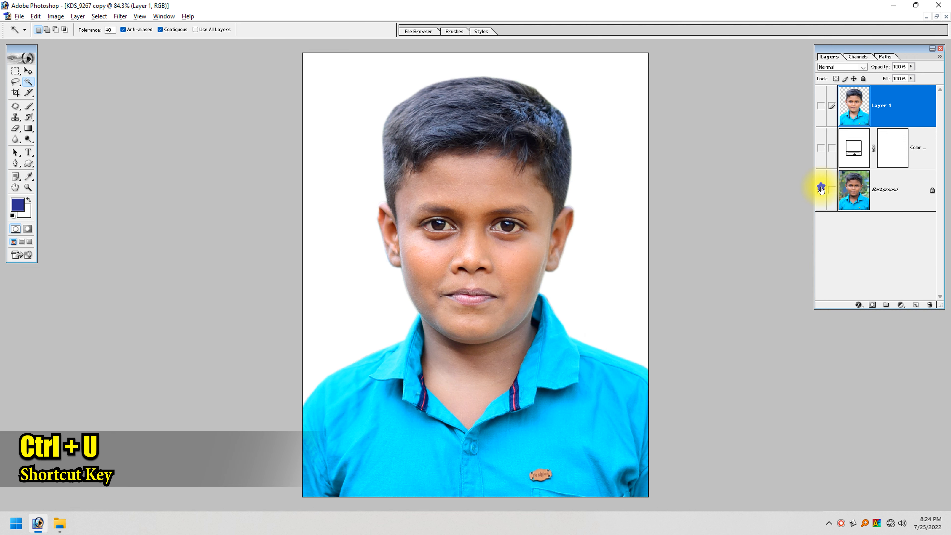
left_click(821, 189)
left_click(820, 189)
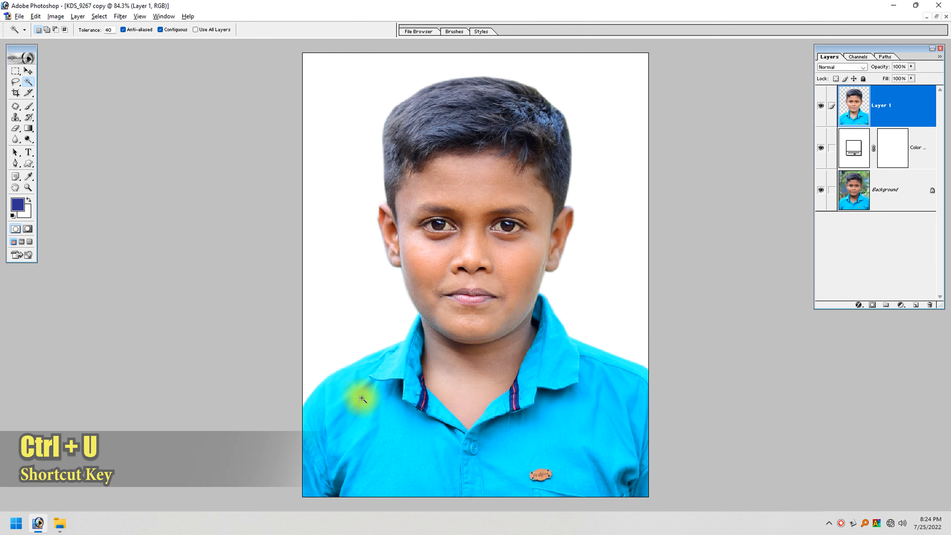
Smooth the skin on Layer 1 with the Imagenomic Portraiture filter at Smoothing: Normal, and compare the portrait with the original Background
key("v")
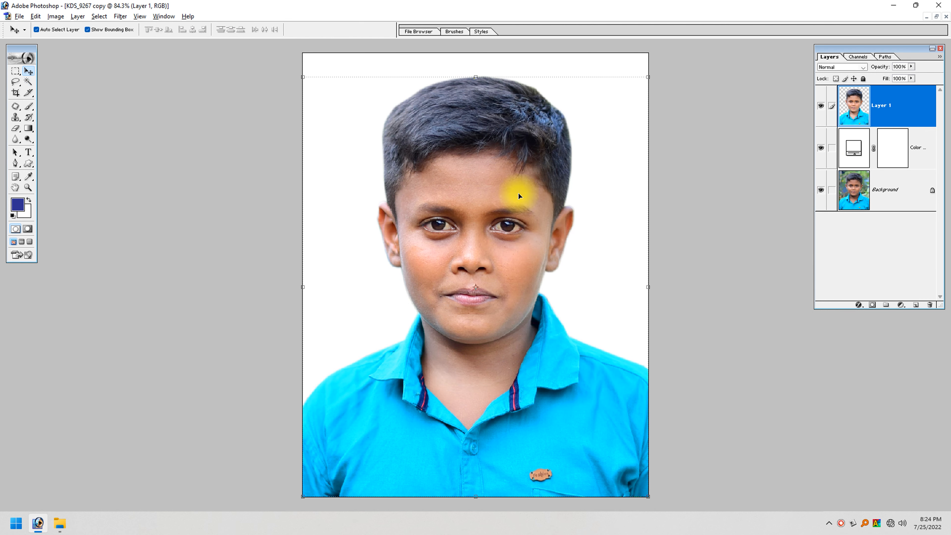
left_click(118, 16)
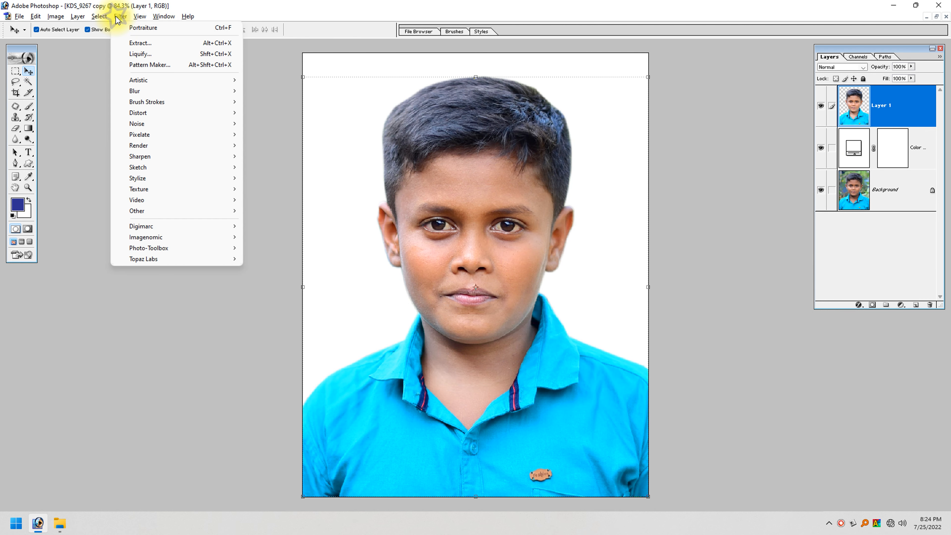
mouse_move(179, 240)
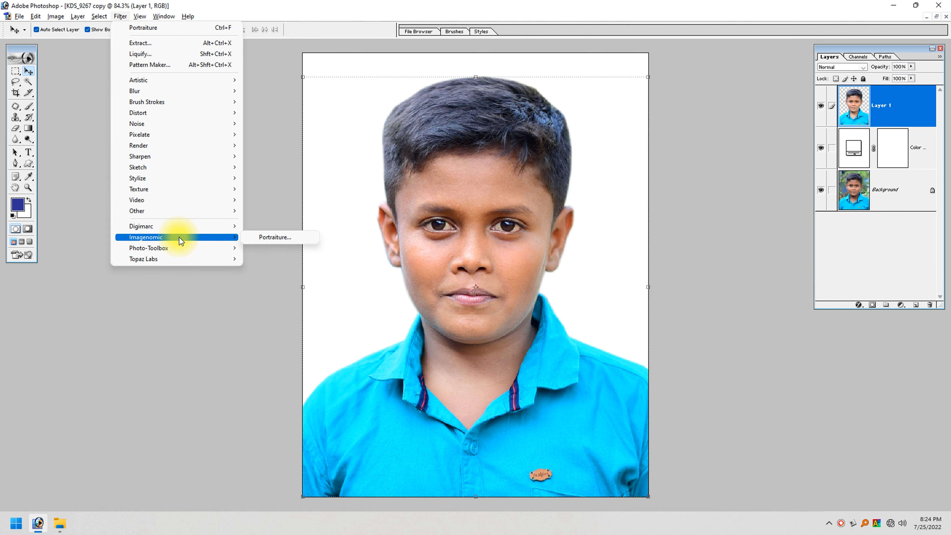
left_click(264, 238)
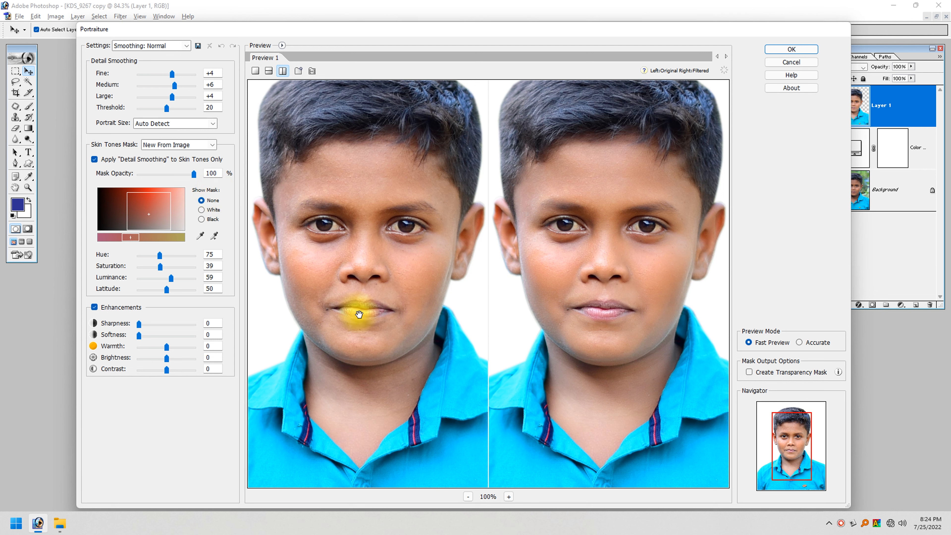
left_click(797, 51)
left_click_drag(448, 339, 395, 401)
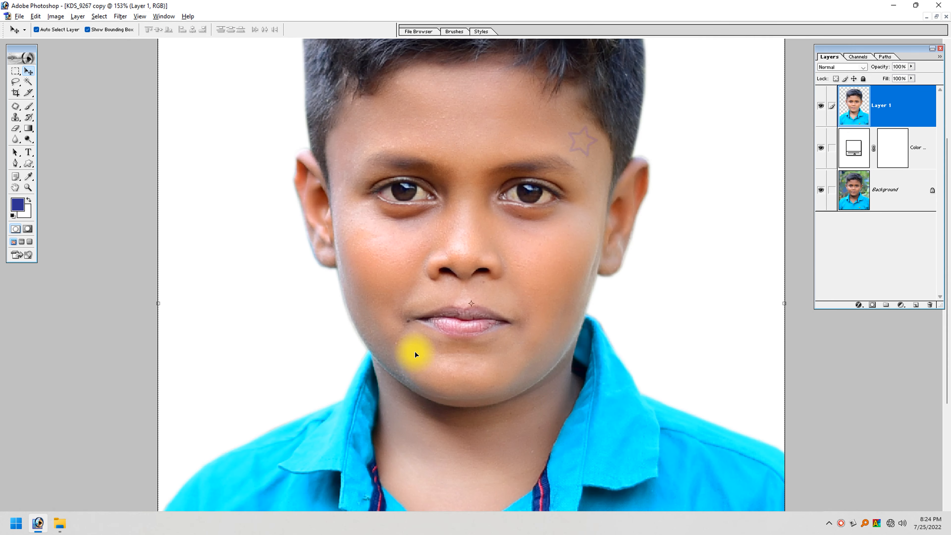
key("ctrl+0")
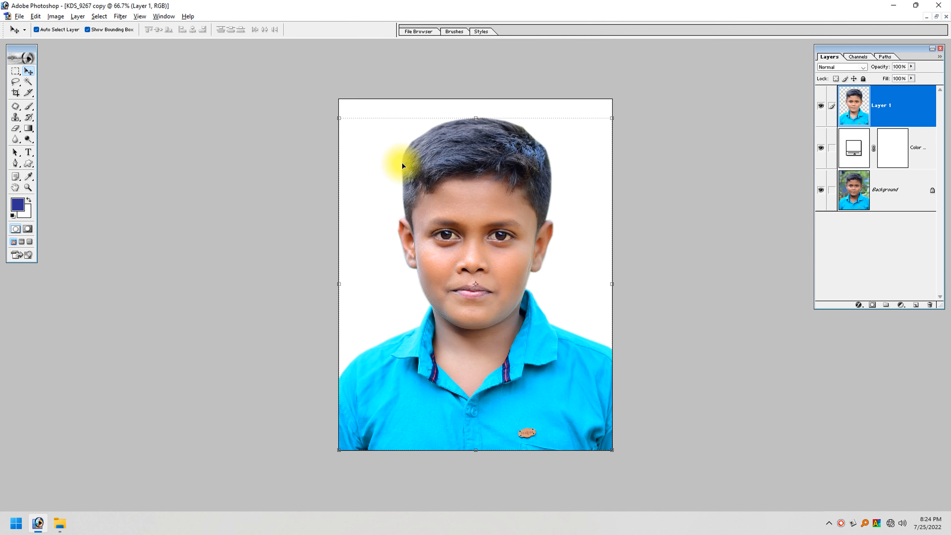
left_click(819, 191)
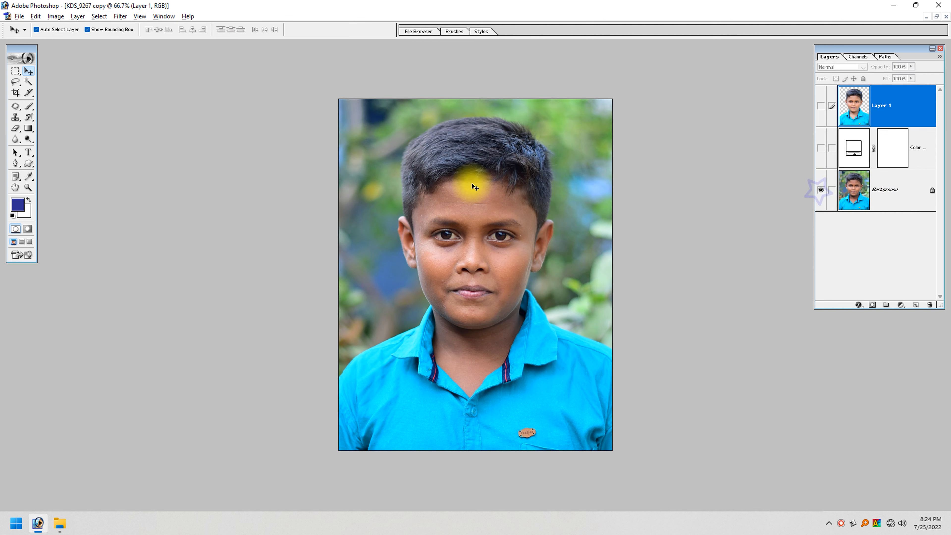
left_click(821, 191, "alt")
Select the hair with the Magic Wand at tolerance 40, adding its remaining areas, and feather the selection by 22 pixels
left_click(28, 81)
left_click(434, 145)
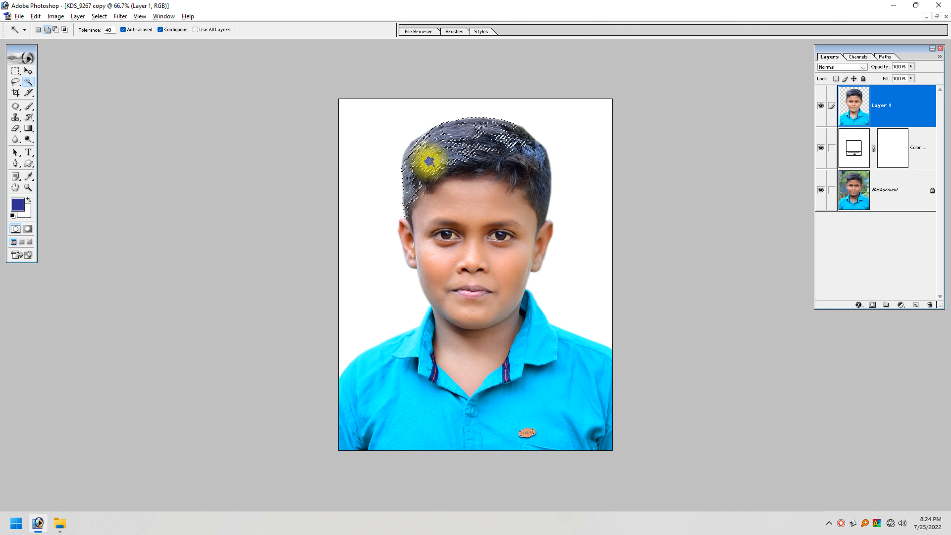
left_click(432, 140)
left_click(475, 138)
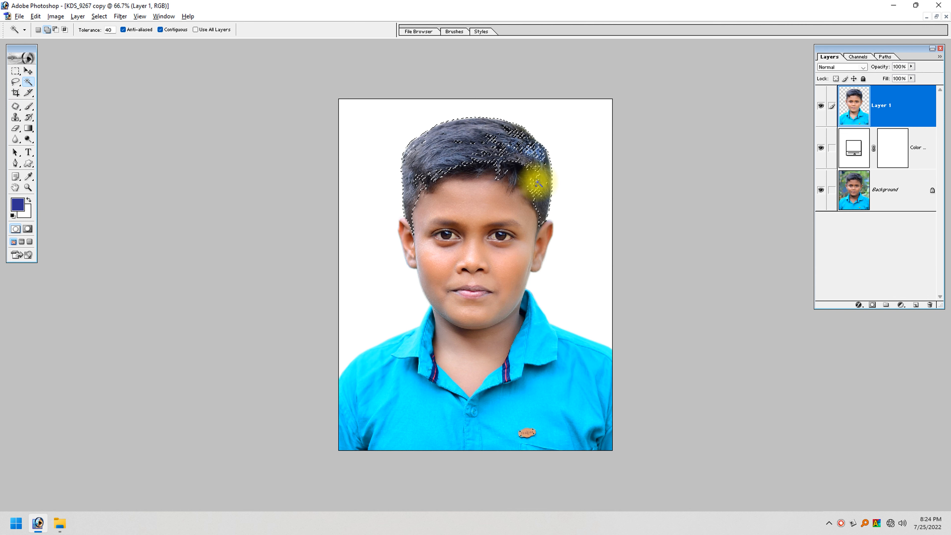
key("ctrl+alt+d")
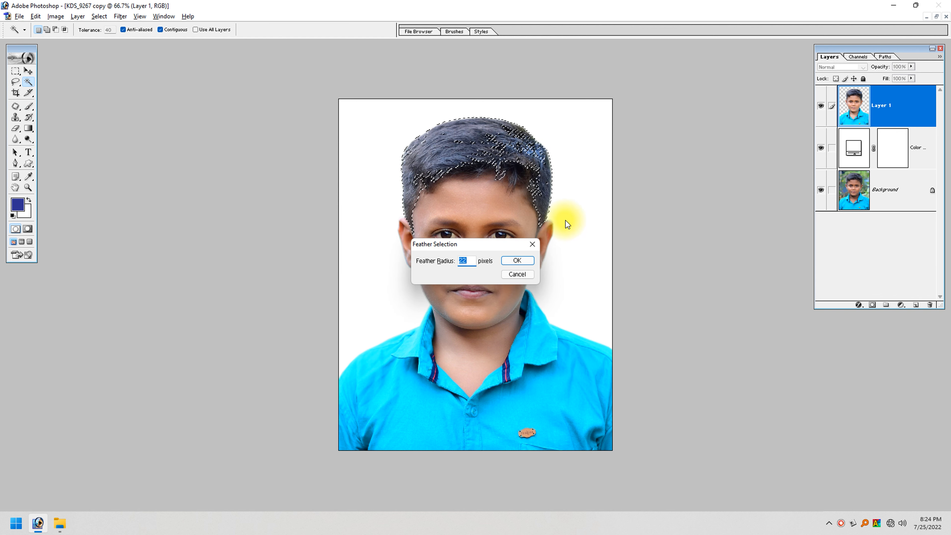
key("Return")
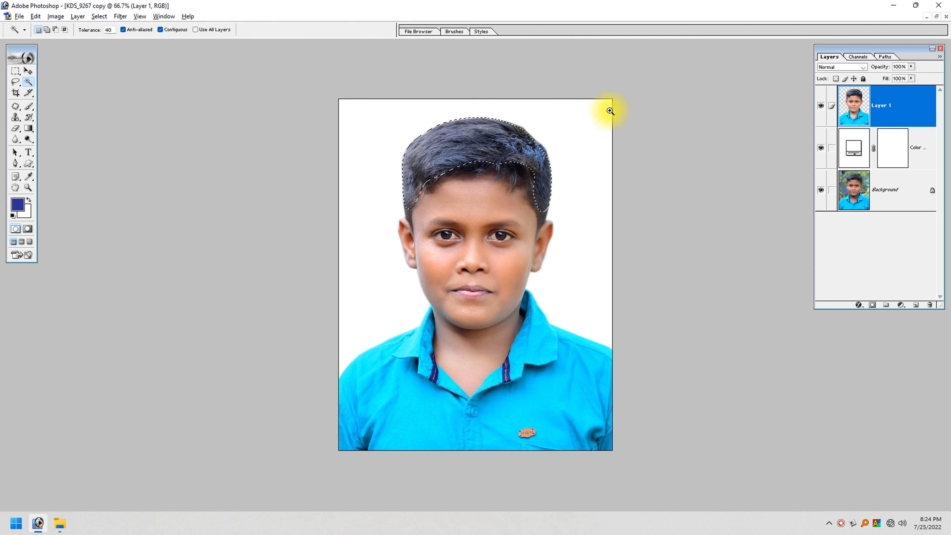
Darken the selected hair with a Curves point at input 211, output 168 in the RGB channel, compare before and after, and deselect it
left_click_drag(610, 111, 382, 262)
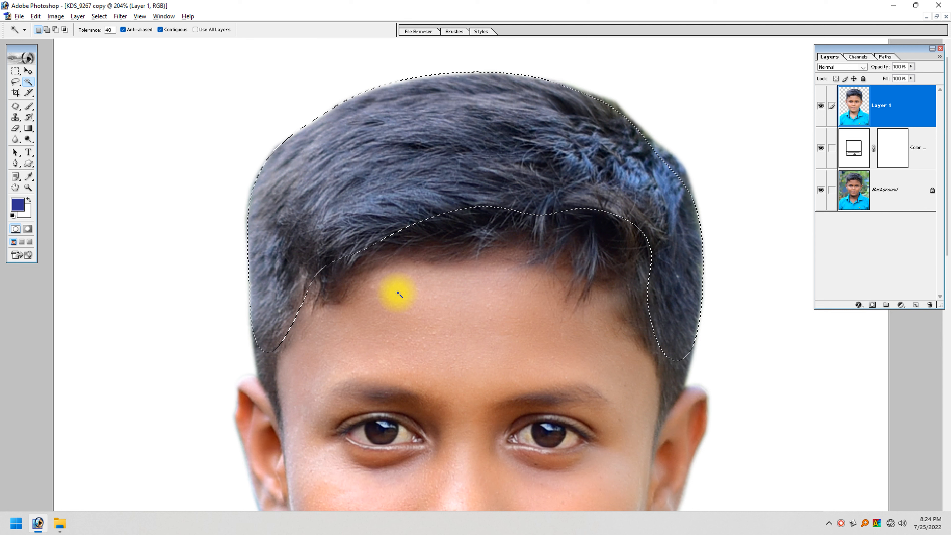
key("ctrl+m")
left_click_drag(252, 231, 209, 266)
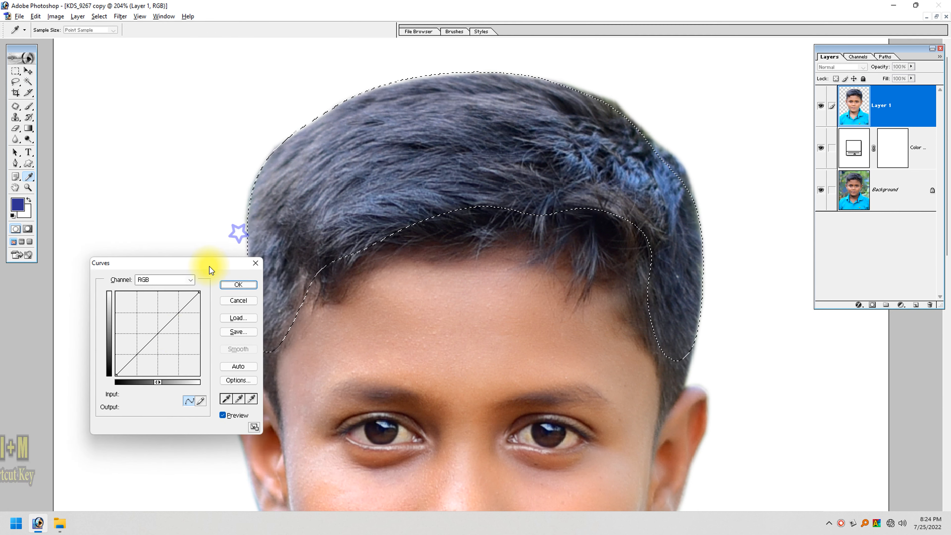
left_click(179, 312)
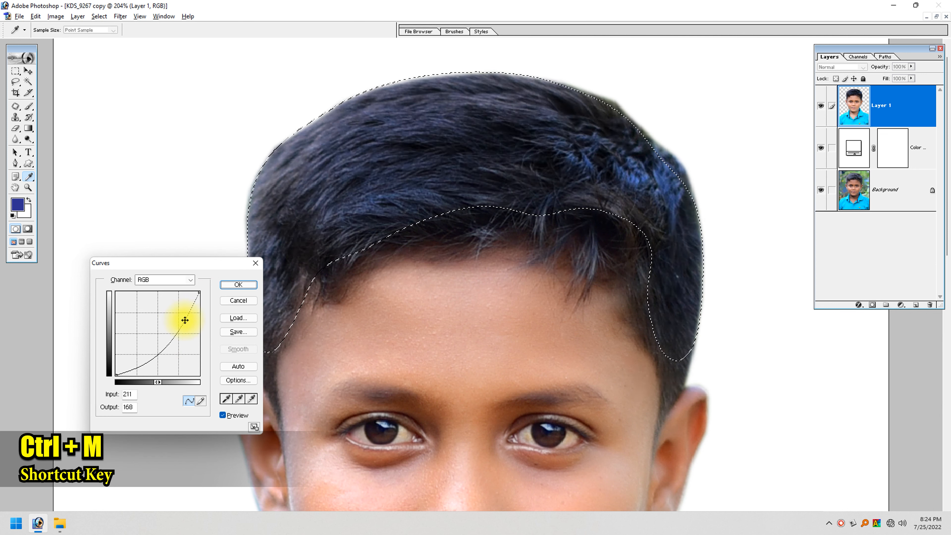
key("Return")
key("w")
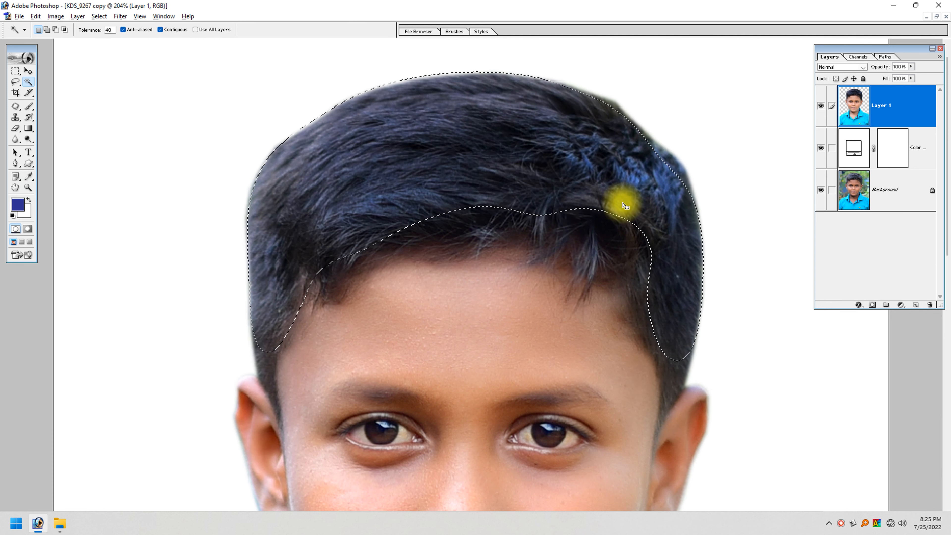
key("ctrl+z")
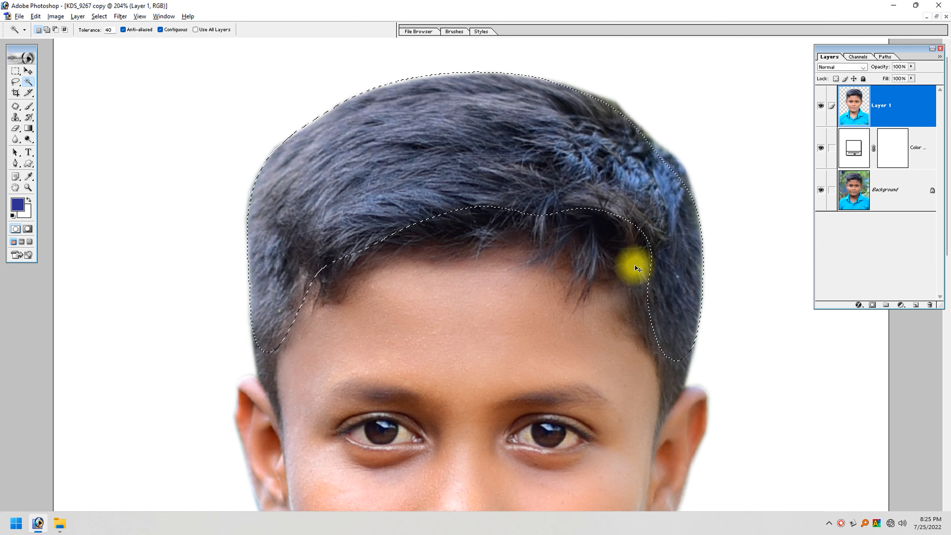
key("ctrl+z")
key("ctrl+d")
key("ctrl+0")
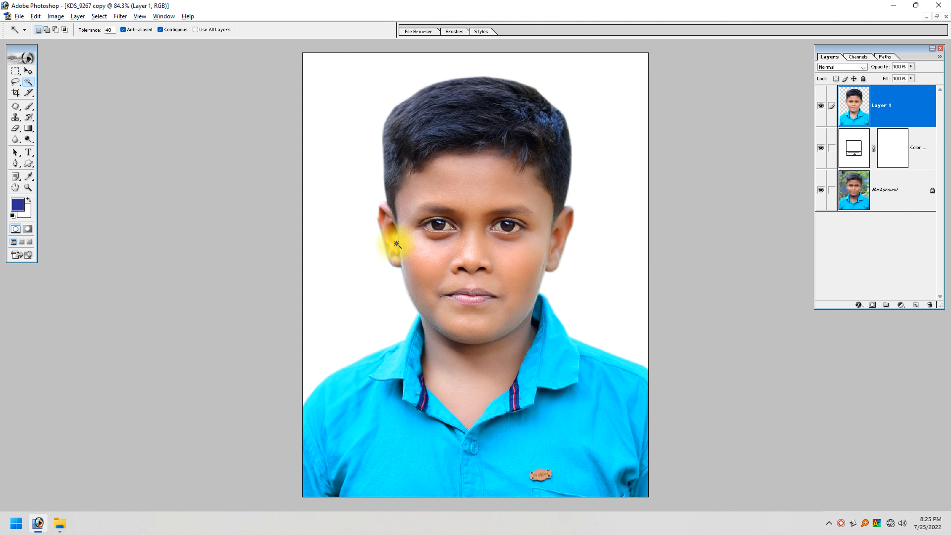
Merge all visible layers and run the PP - 8 up action to lay out eight passport photos on a new sheet
left_click(28, 70)
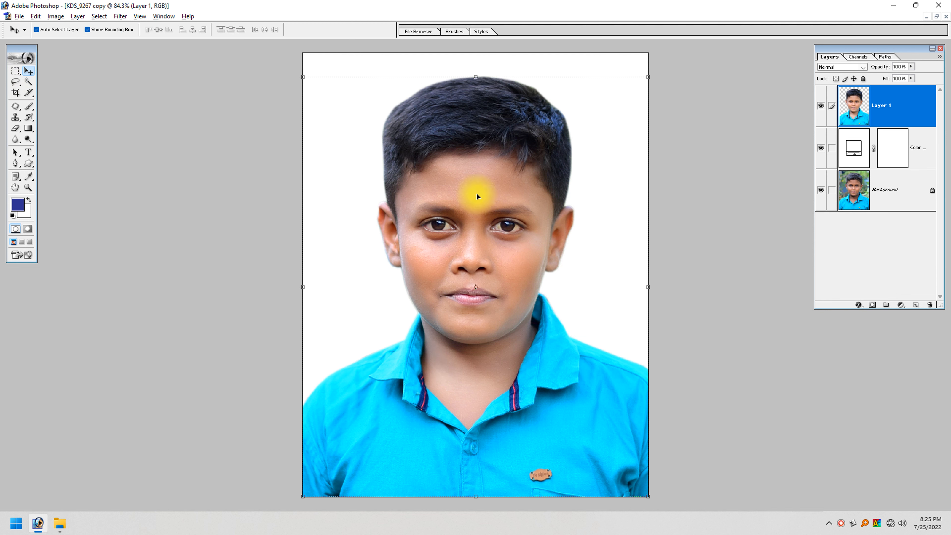
key("ctrl+shift+e")
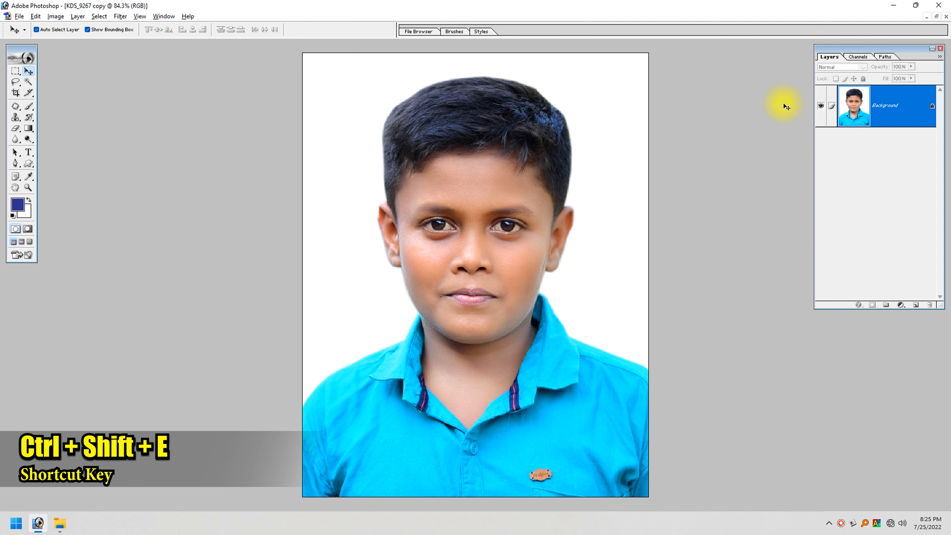
key("alt+F9")
left_click(774, 66)
left_click(790, 78)
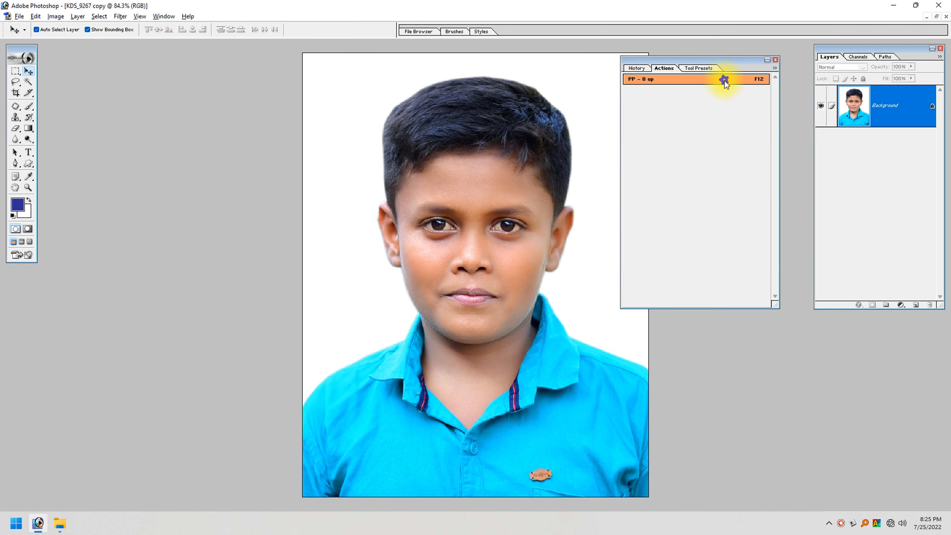
left_click(724, 80)
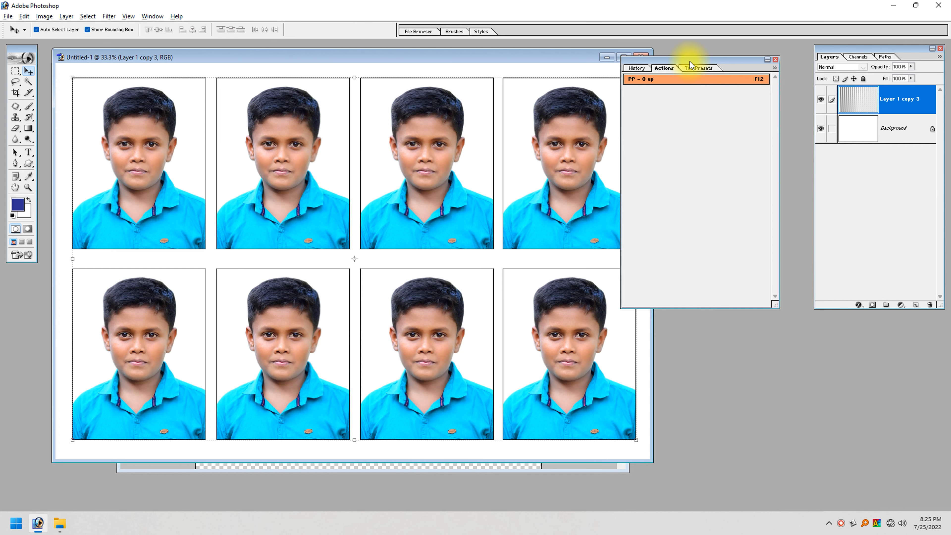
Turn off button mode for the actions to list their recorded steps, and collapse the PP - 600 - 8 Up set
left_click_drag(689, 60, 712, 43)
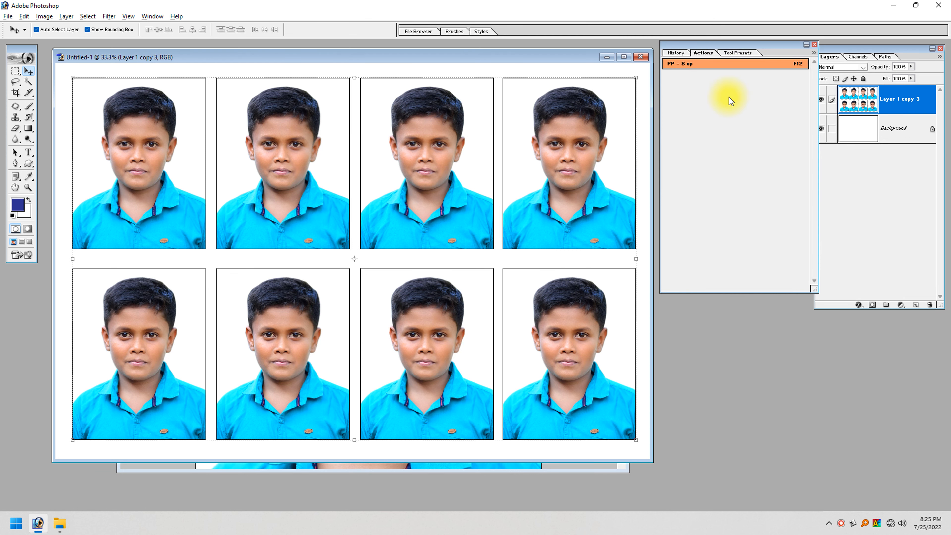
left_click(816, 53)
left_click(828, 70)
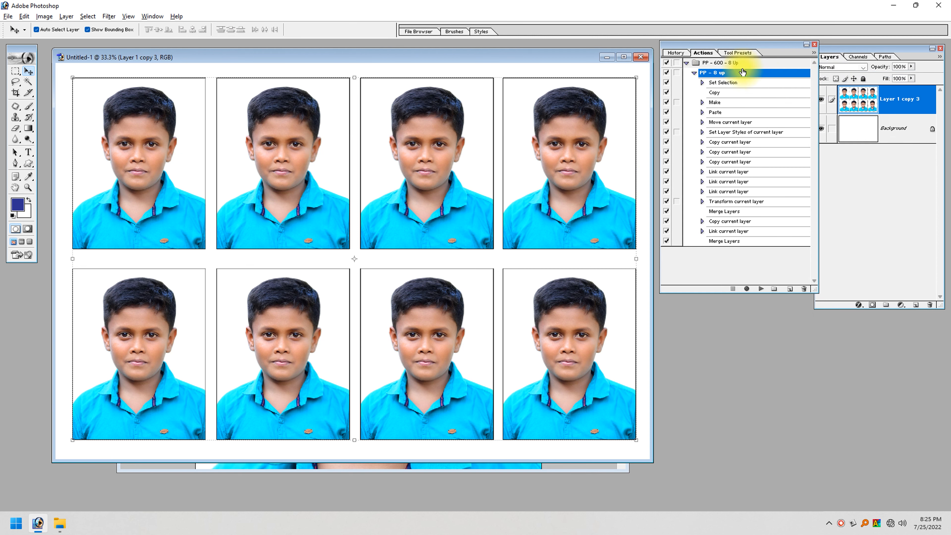
left_click(686, 62)
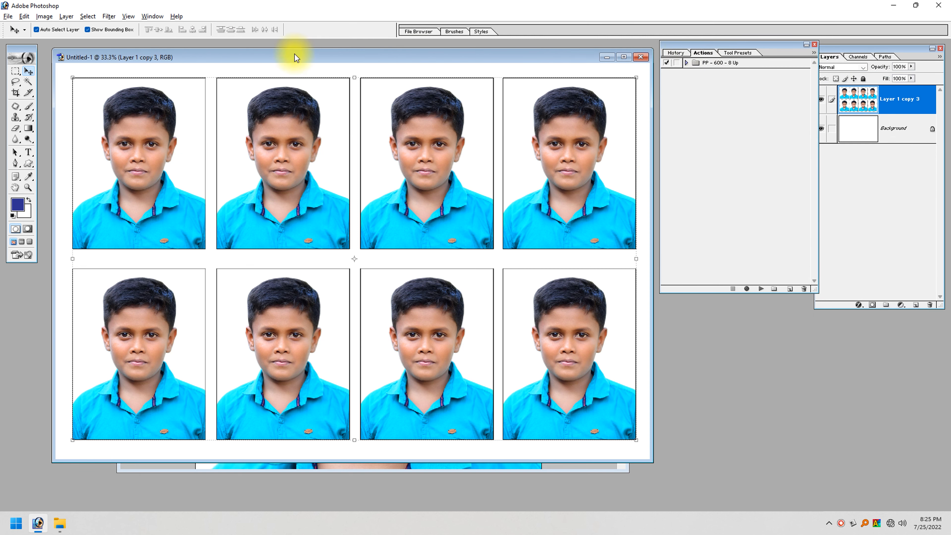
left_click(157, 20)
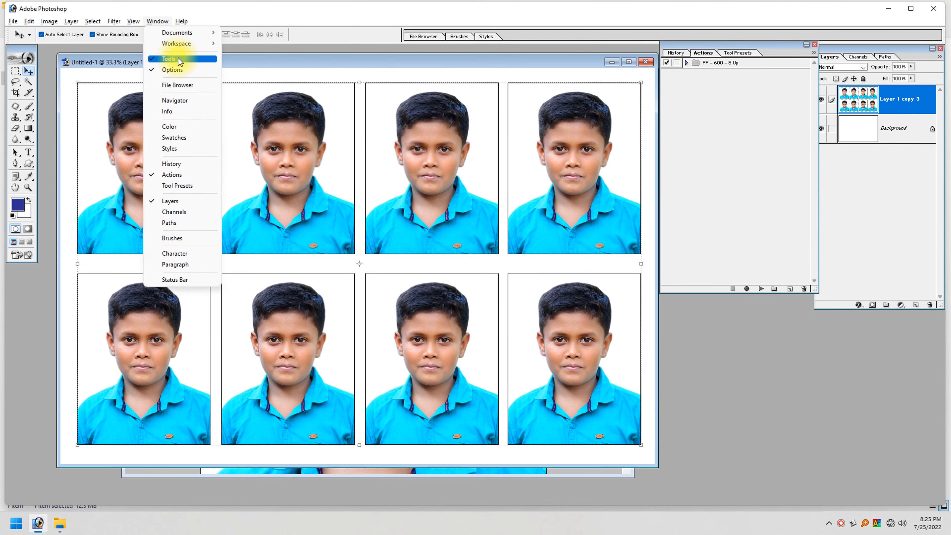
left_click(313, 26)
double_click(338, 10)
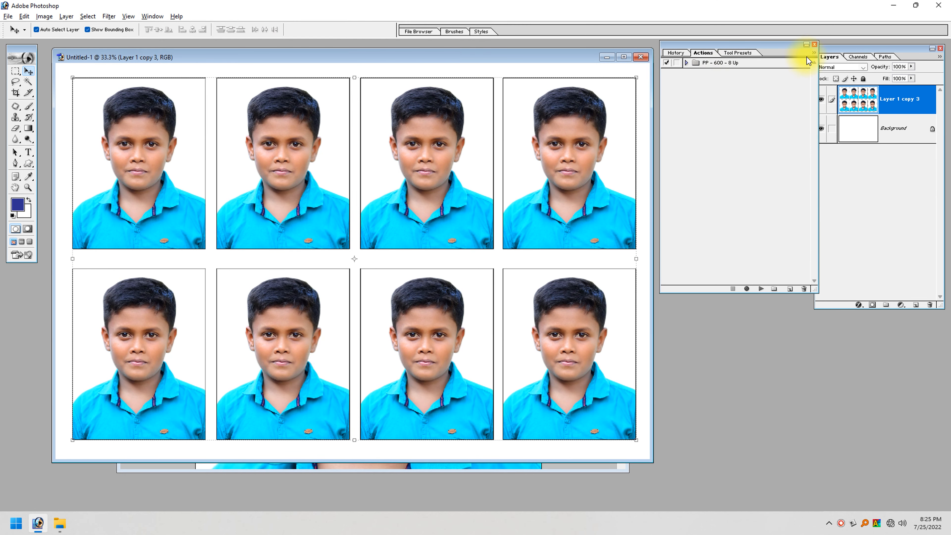
Narrow the Actions palette and turn button mode back on so the PP - 8 up action shows as a button
left_click(812, 55)
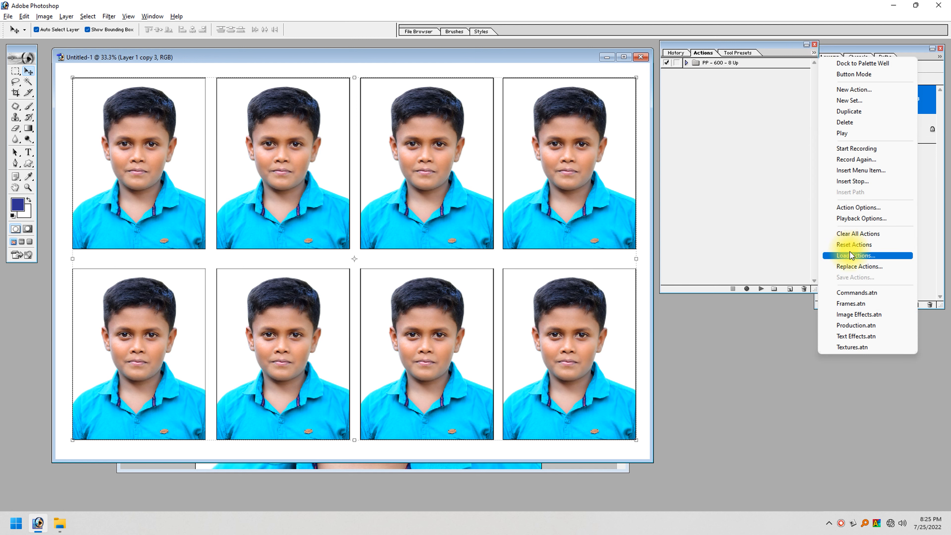
left_click(729, 218)
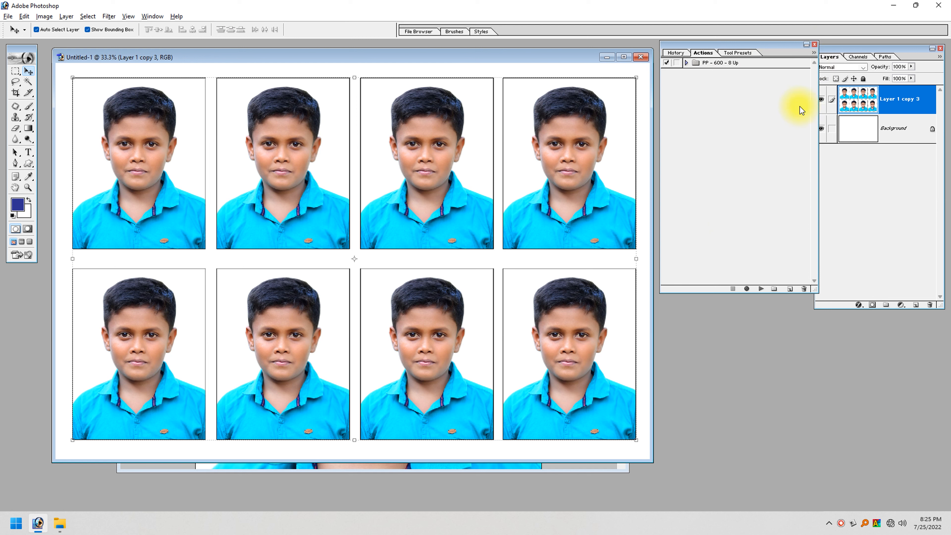
left_click_drag(816, 290, 762, 295)
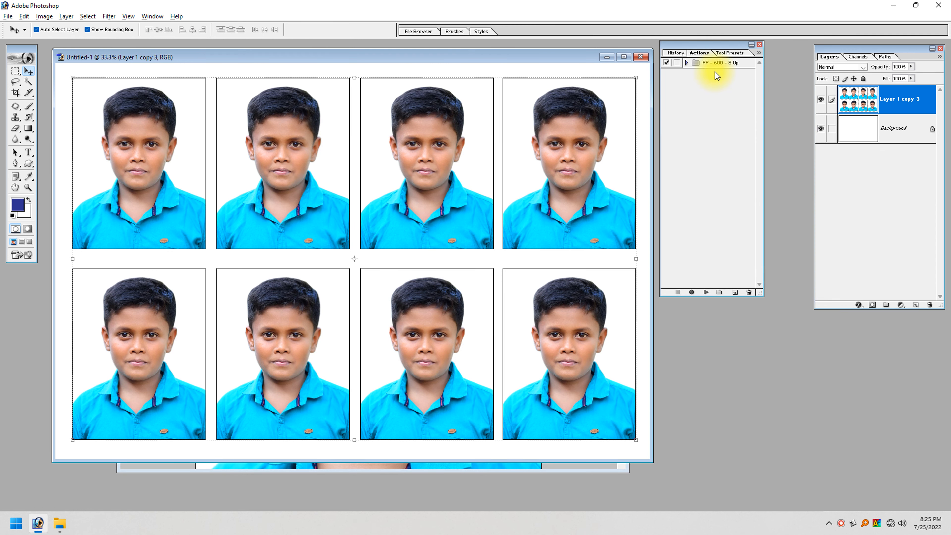
left_click(757, 56)
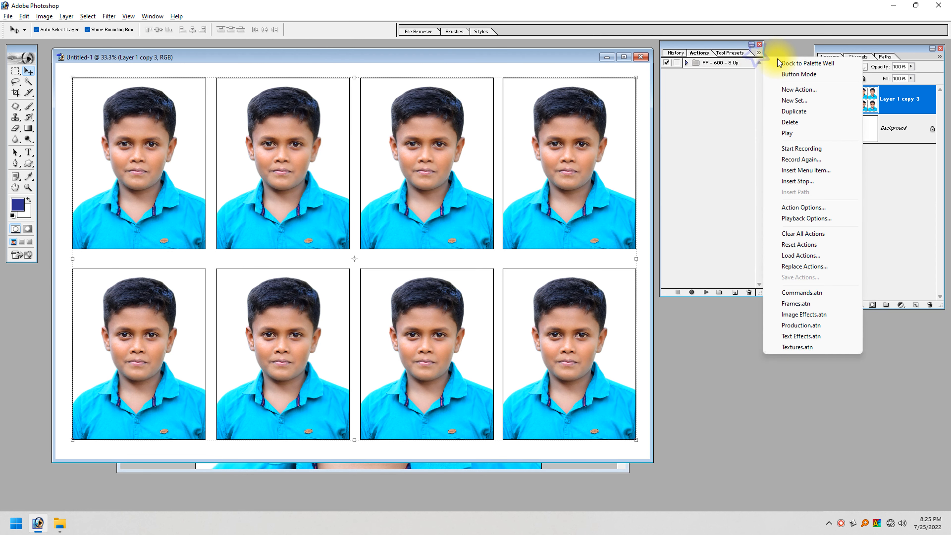
left_click(781, 71)
left_click(716, 65)
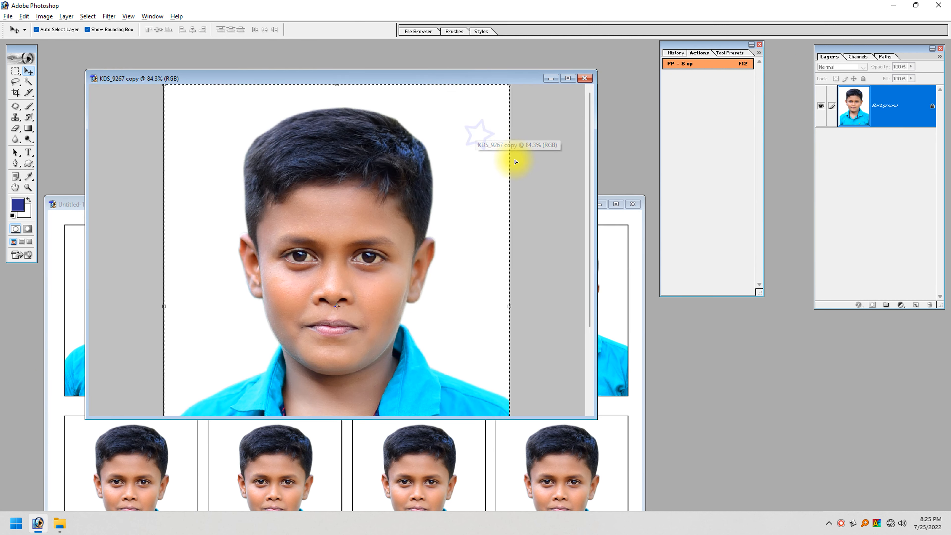
Revert KDS_9267 copy to its separate unmerged layers and close the eight-photo sheet without saving it
key("ctrl+a")
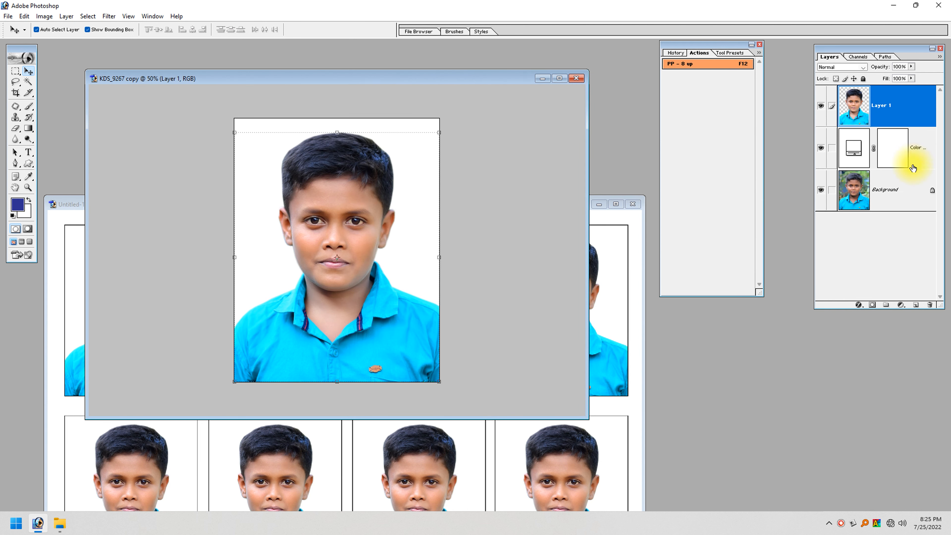
left_click(609, 351)
key("ctrl+w")
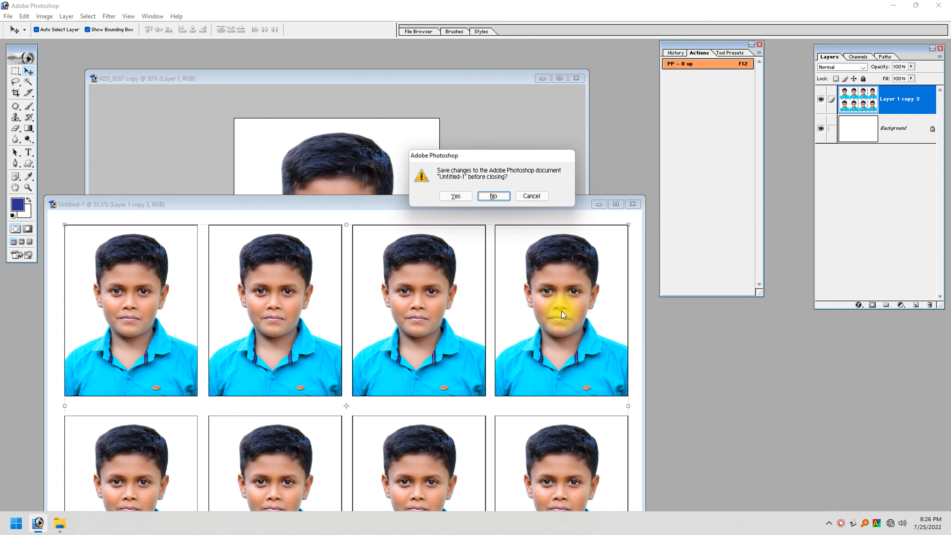
key("n")
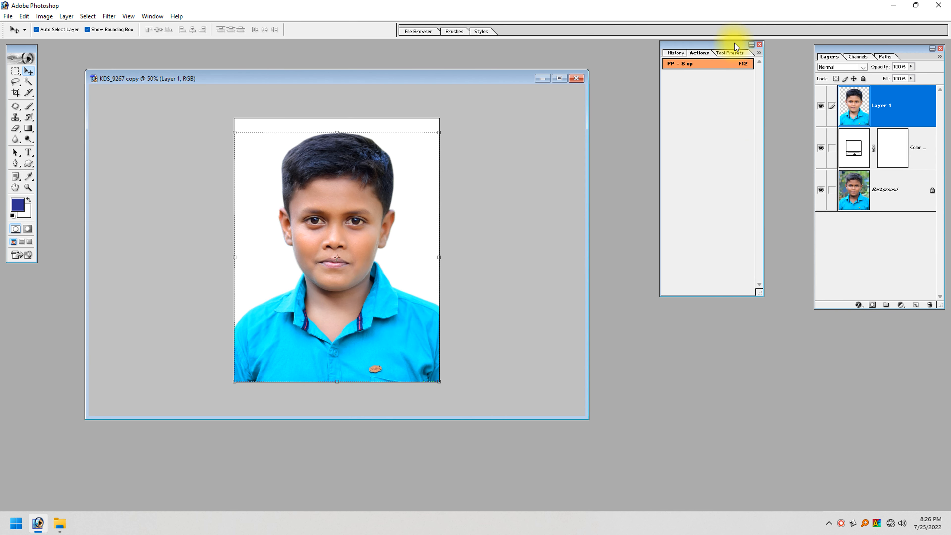
Close the Actions palette, merge the portrait's visible layers, and copy the entire image
left_click(750, 45)
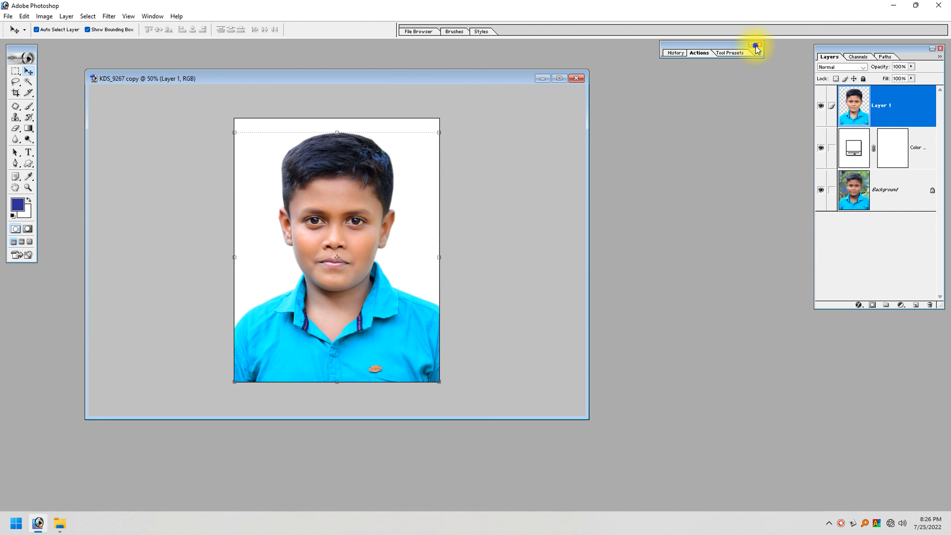
left_click(760, 45)
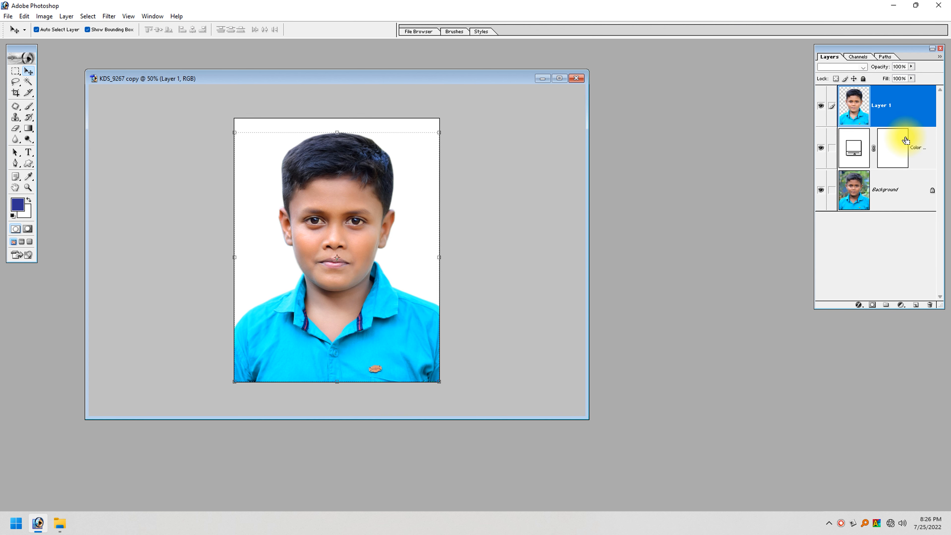
key("ctrl+shift+e")
left_click_drag(393, 83, 328, 47)
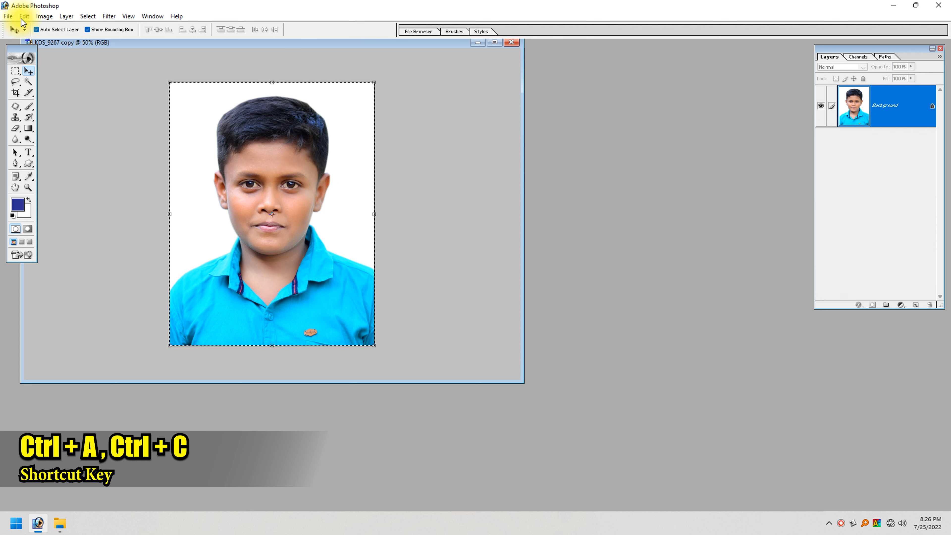
Create a new white RGB document from the 4 x 6 preset at 300 pixels/inch
left_click(8, 17)
left_click(23, 26)
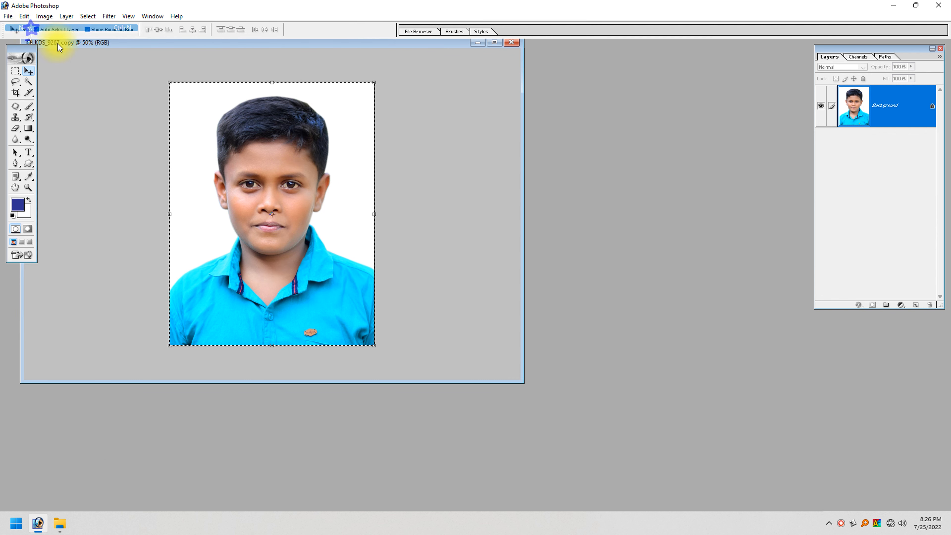
left_click(442, 225)
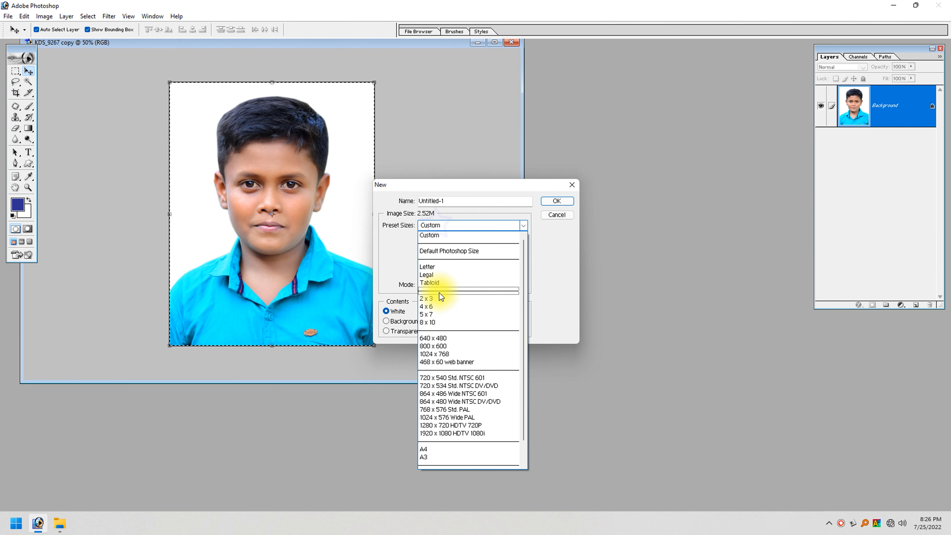
left_click(439, 305)
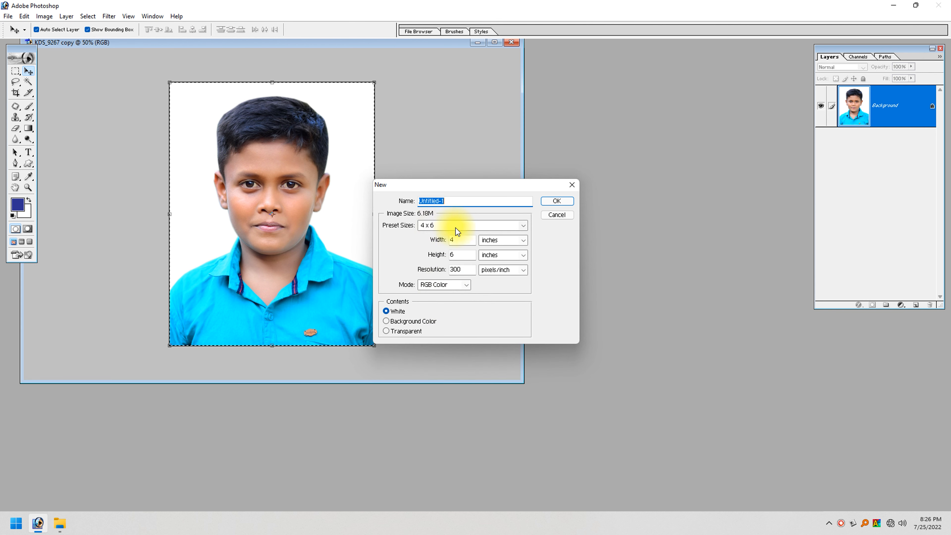
left_click_drag(458, 187, 561, 180)
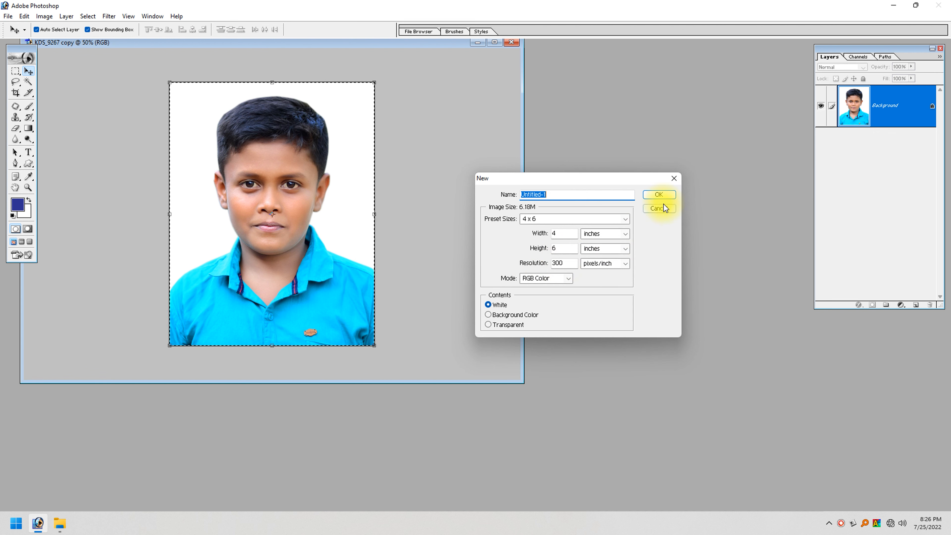
left_click(657, 195)
Paste the portrait into the 4 x 6 document, try repositioning it, and close the document without saving
left_click_drag(181, 65, 628, 120)
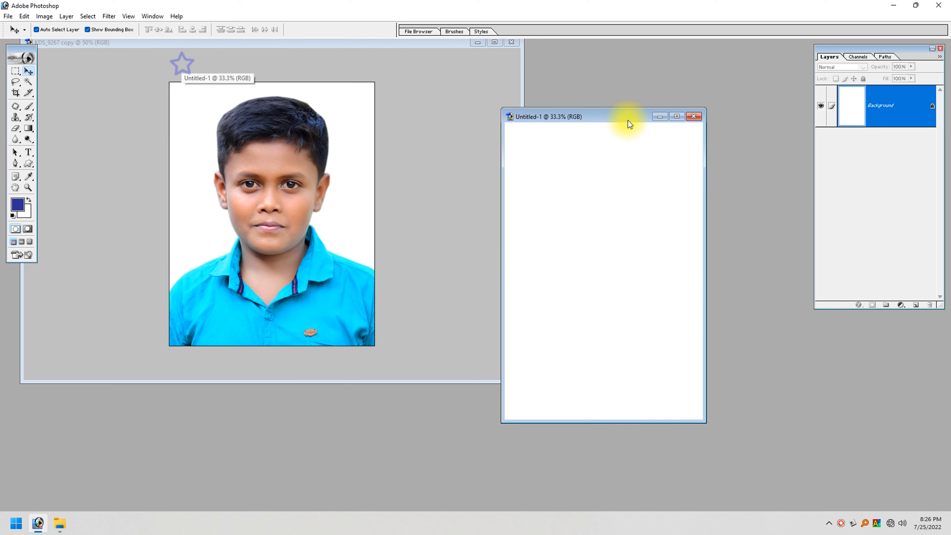
key("ctrl+v")
left_click(677, 119)
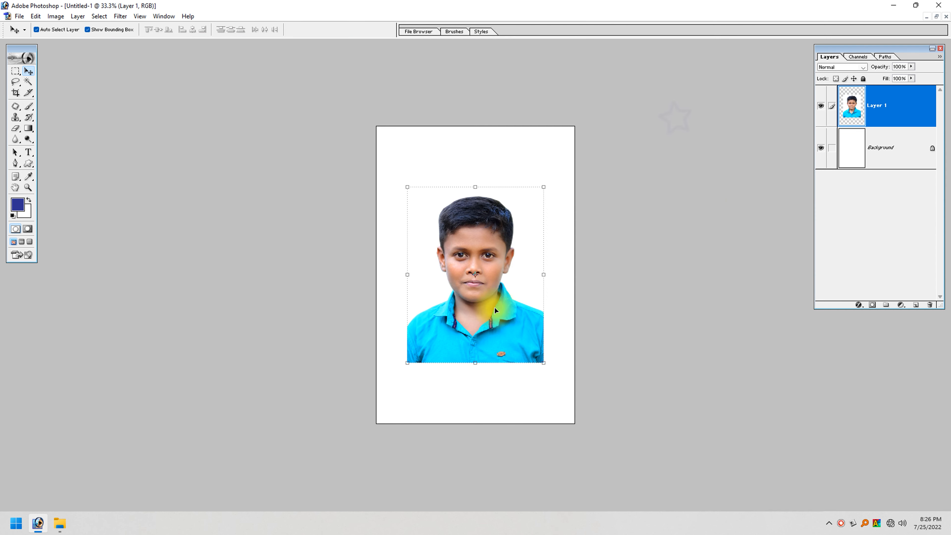
mouse_move(476, 302)
left_mouse_down()
mouse_move(469, 213)
mouse_move(481, 311)
left_mouse_up()
key("ctrl+z")
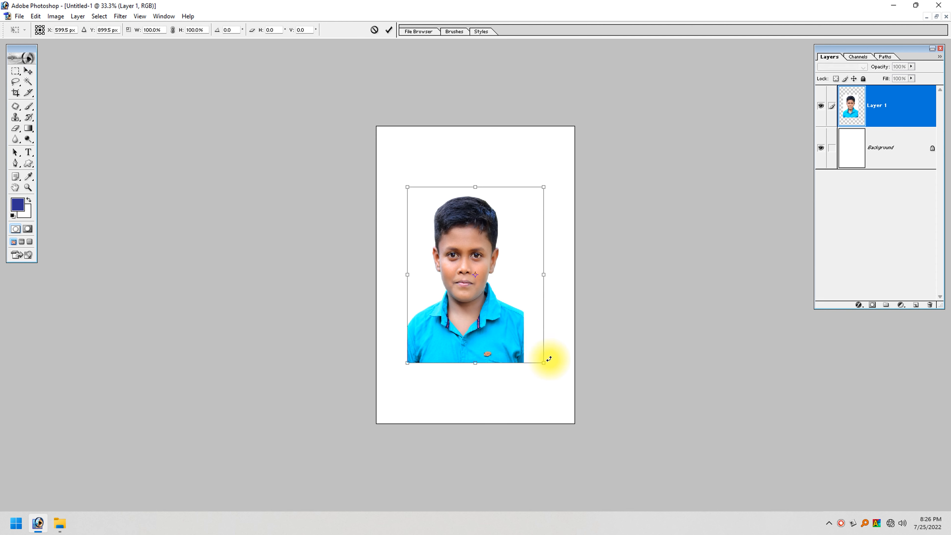
key("ctrl+w")
key("Return")
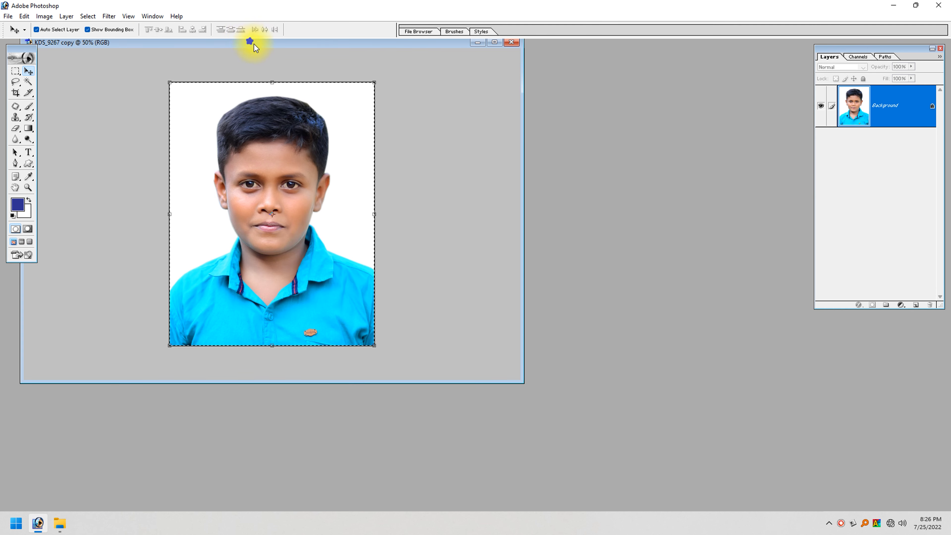
Create a new white RGB document 6 inches wide and 4 inches high at 600 pixels/inch
left_click_drag(254, 44, 295, 99)
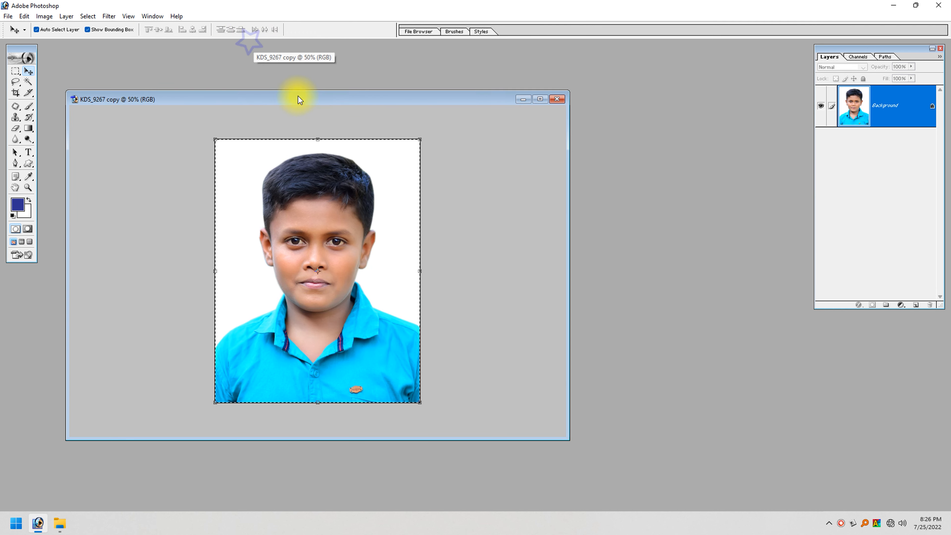
key("c")
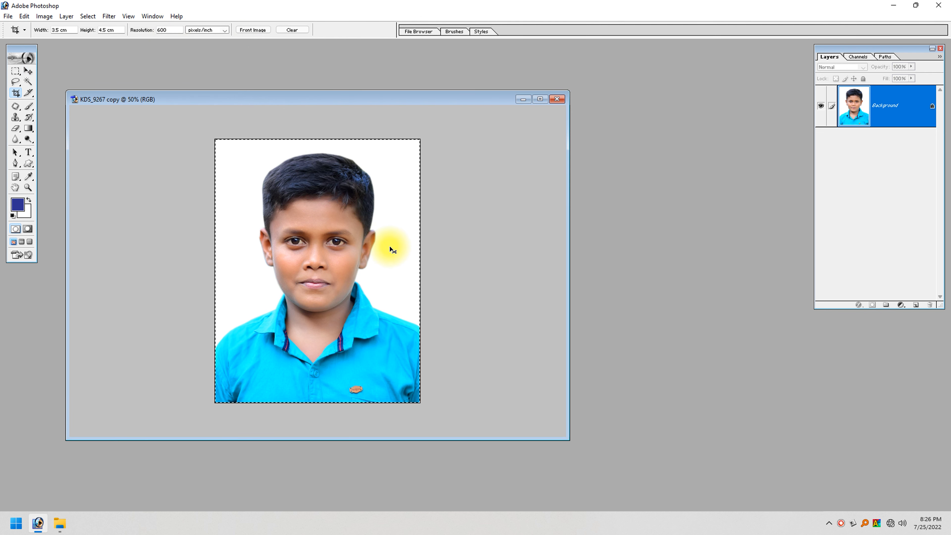
key("ctrl+n")
left_click(550, 217)
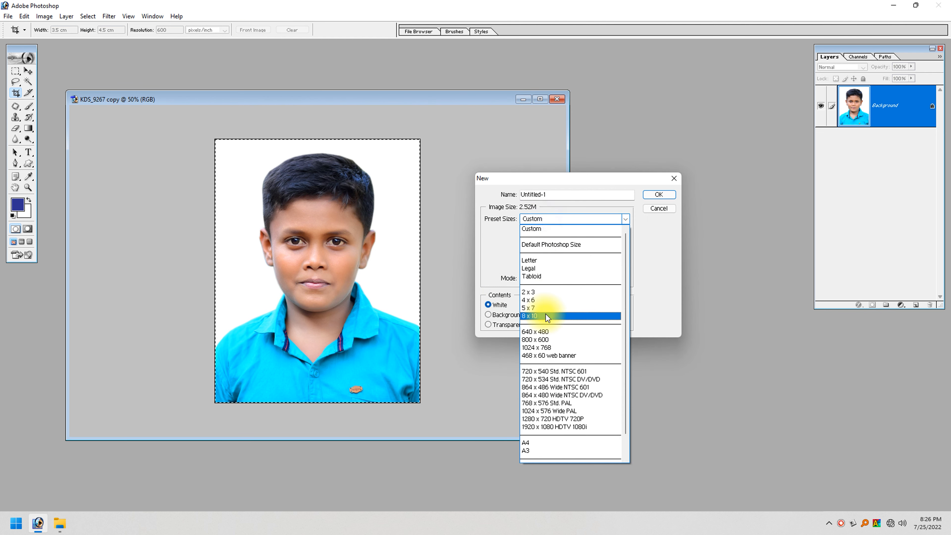
left_click(542, 300)
double_click(563, 234)
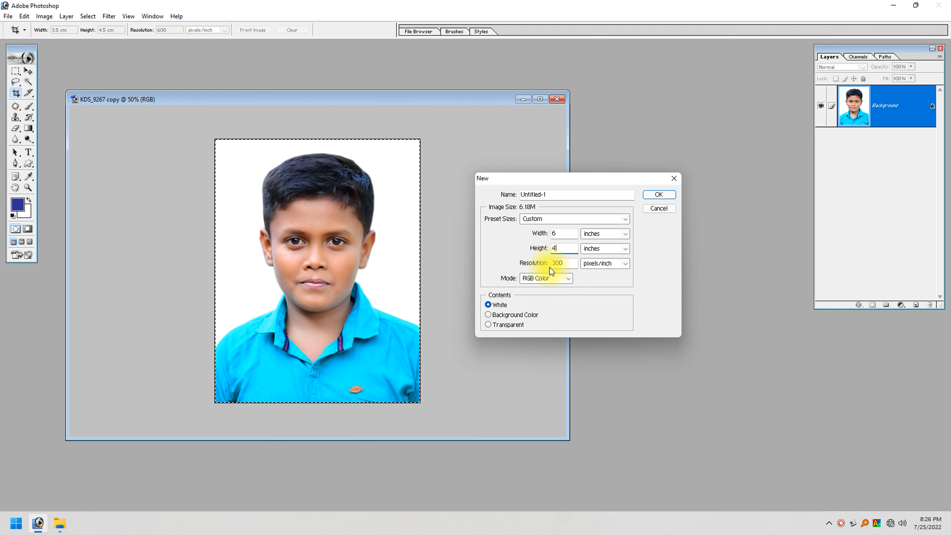
double_click(564, 263)
type("600")
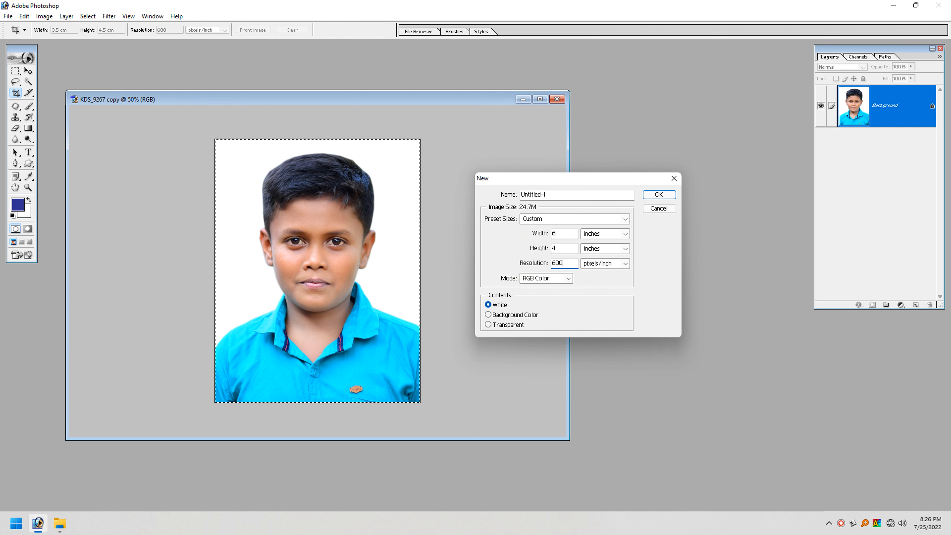
key("Return")
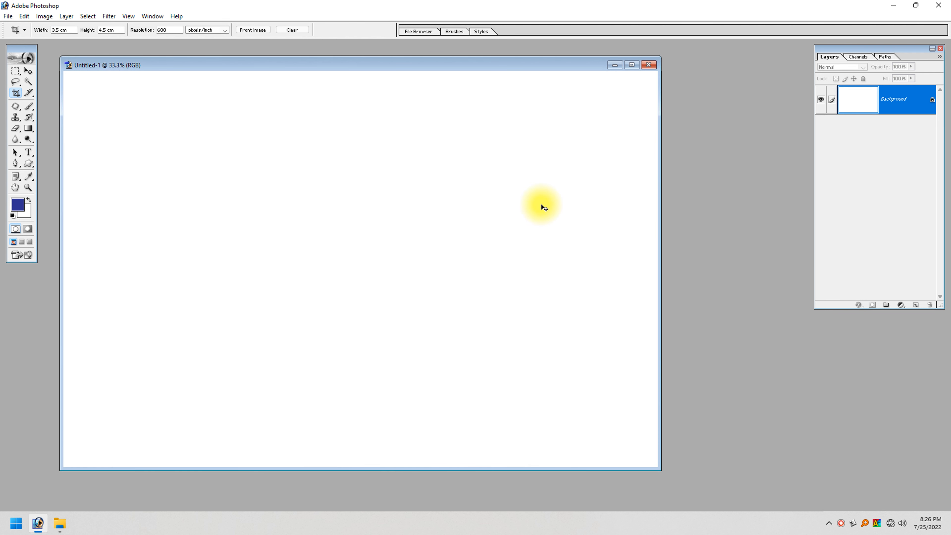
Paste the copied portrait into the new sheet, maximize the document, and move the portrait near the sheet's upper-left corner
key("ctrl+v")
left_click(631, 65)
key("v")
left_click_drag(483, 258, 264, 176)
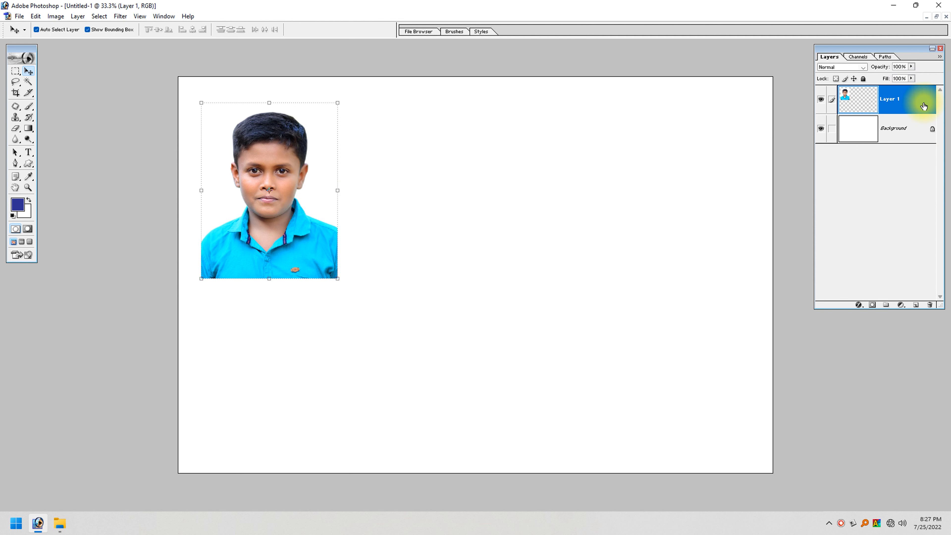
Add a 3 px inside Stroke effect in black (000000) to the portrait layer
right_click(913, 100)
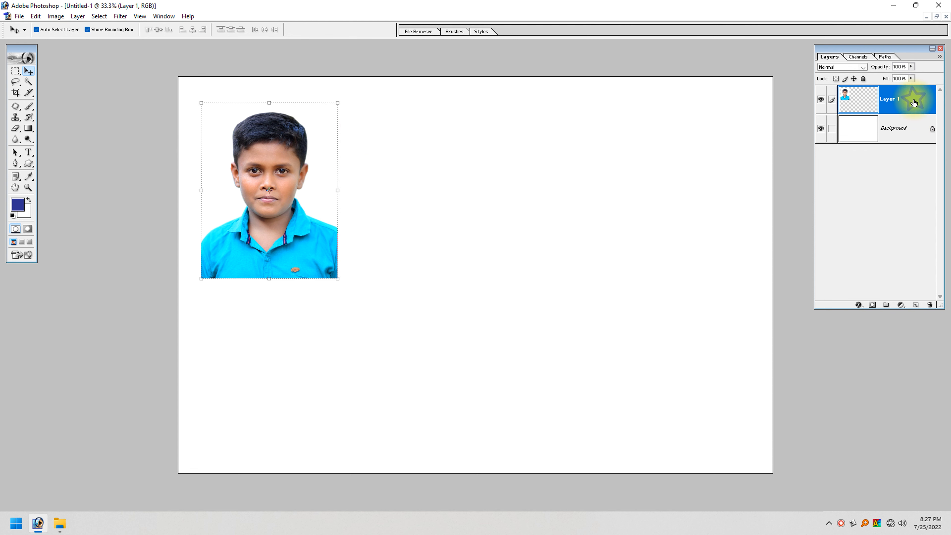
double_click(906, 100)
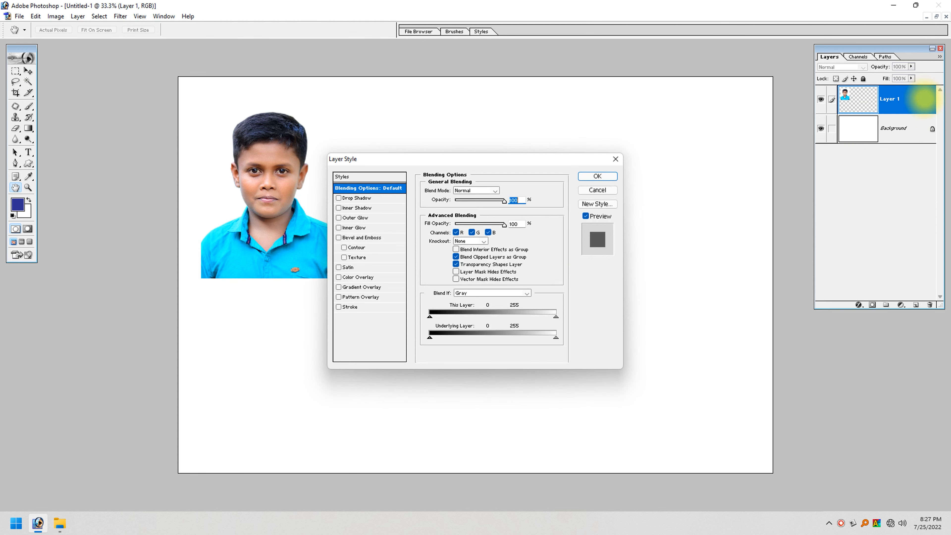
left_click(350, 307)
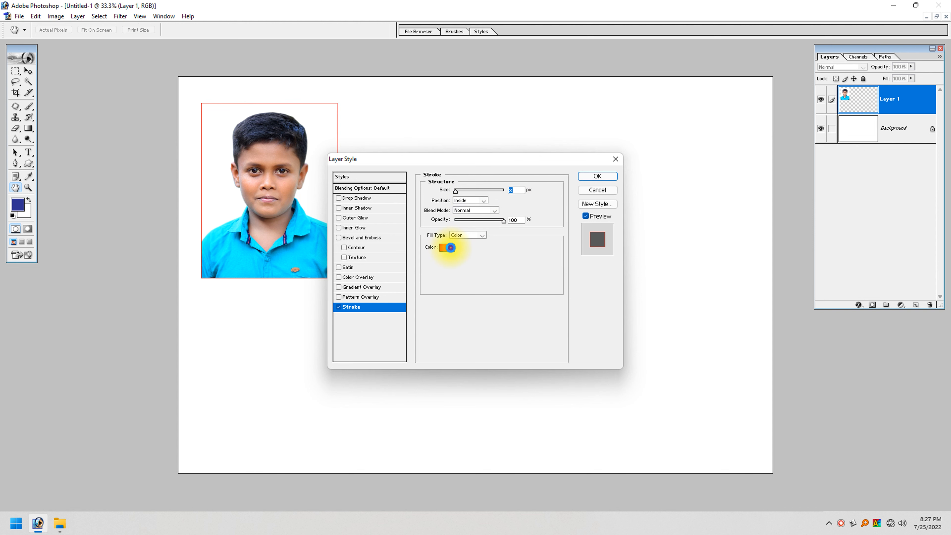
left_click(449, 247)
left_click_drag(234, 350, 237, 417)
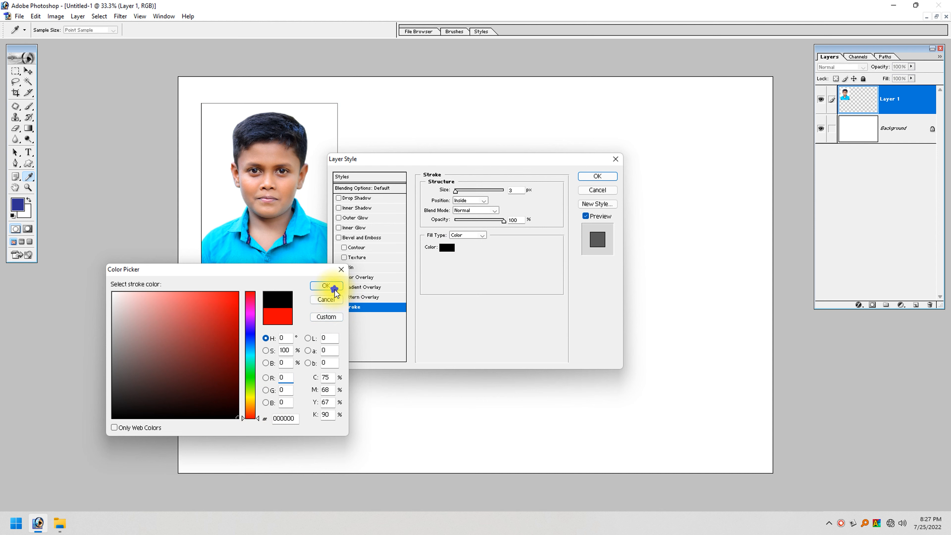
left_click(334, 287)
left_click(613, 175)
key("v")
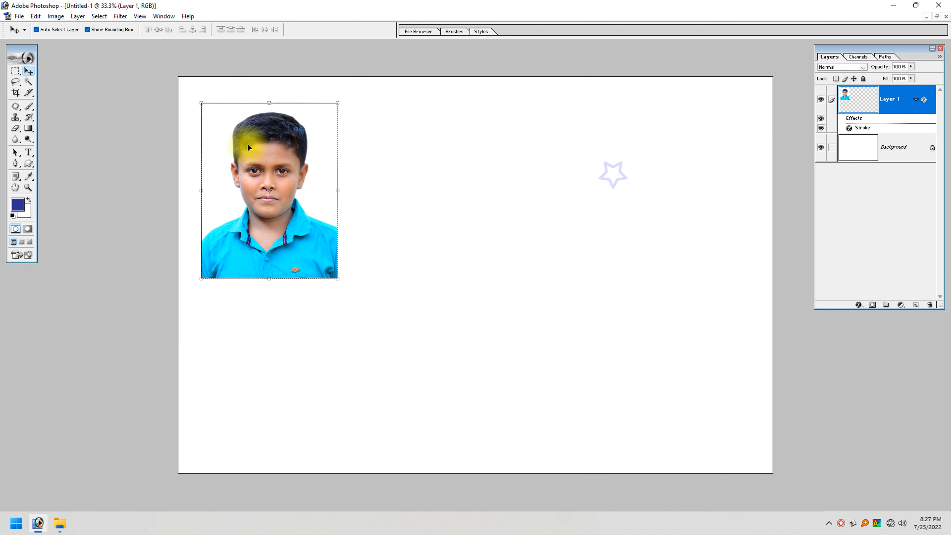
Move the outlined portrait closer to the sheet's upper-left corner and duplicate it across into an evenly spaced row of four
left_click_drag(259, 201, 256, 188)
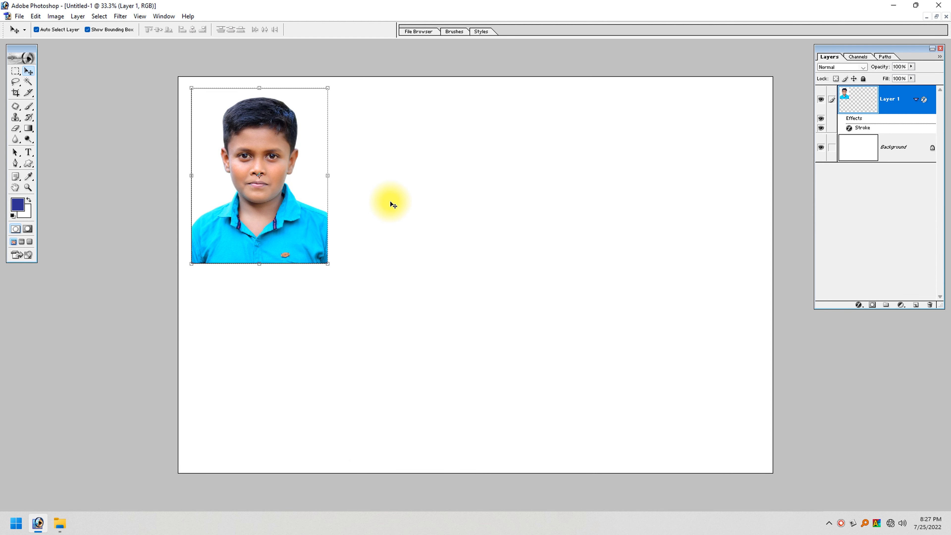
key("ctrl+j")
left_click_drag(254, 145, 401, 146)
key("ctrl+z")
left_click_drag(240, 152, 388, 150)
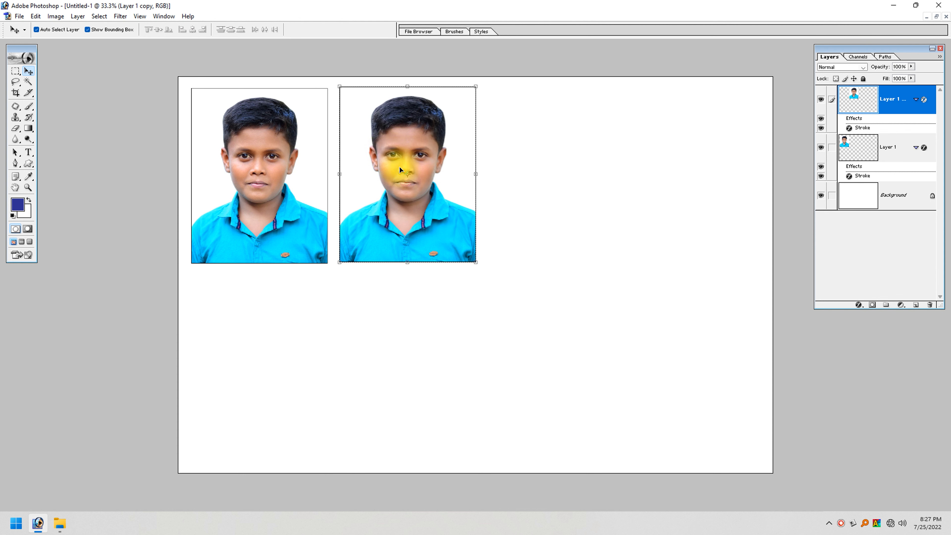
left_click_drag(386, 150, 701, 179)
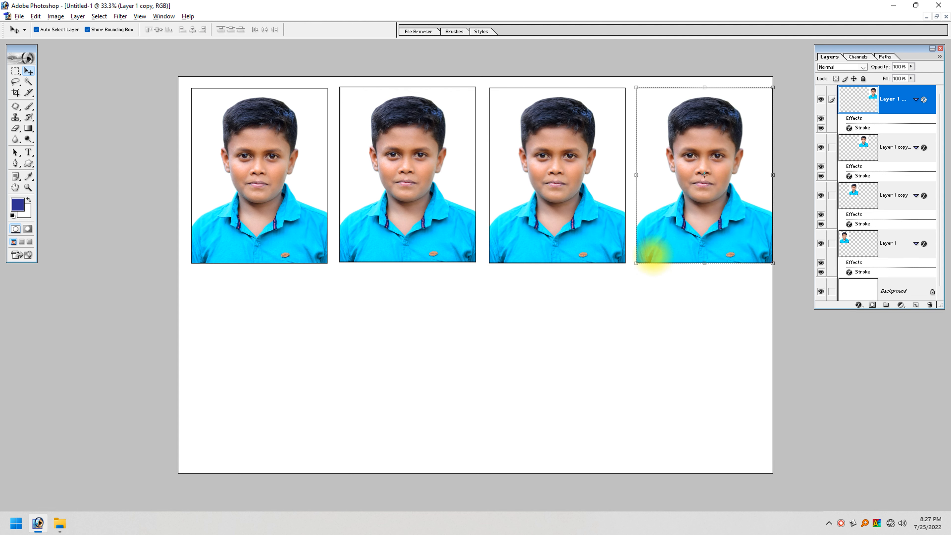
left_click_drag(435, 198, 432, 197)
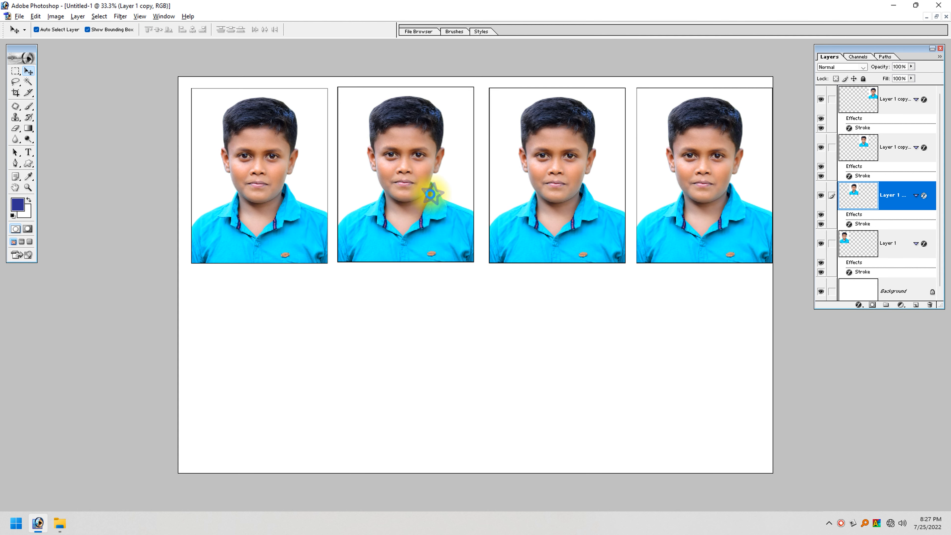
Shift the third and fourth portraits slightly left and link all four portrait layers
left_click_drag(524, 187, 519, 187)
left_click_drag(671, 174, 668, 179)
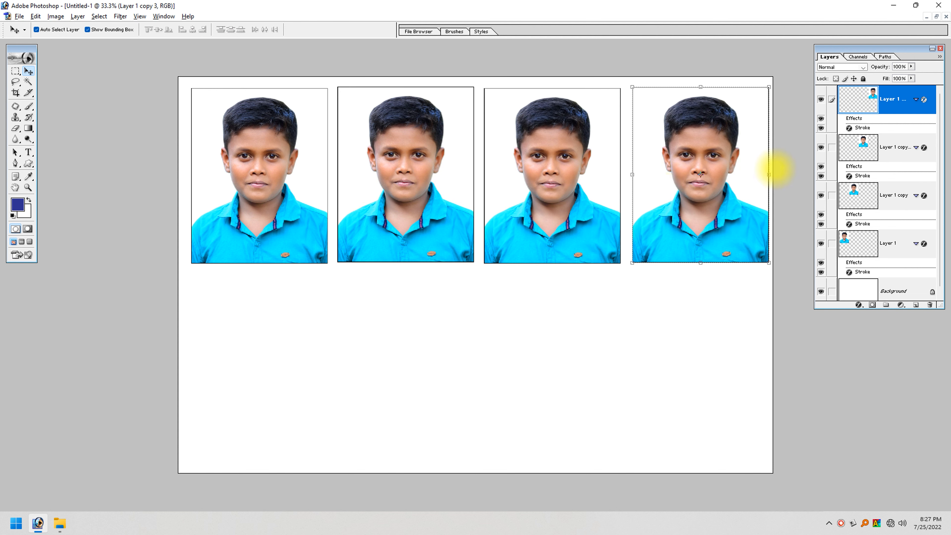
left_click(830, 146)
left_click(832, 195)
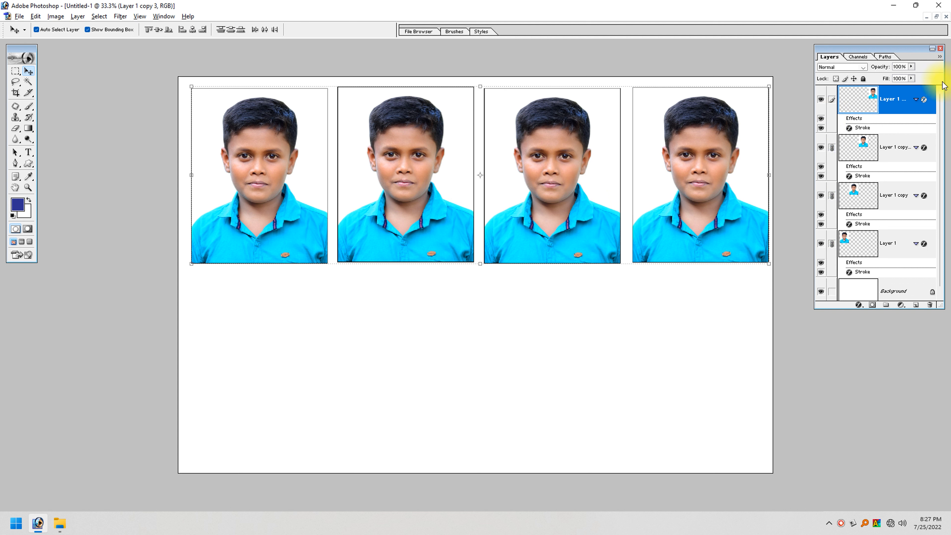
left_click(940, 57)
left_click(903, 242)
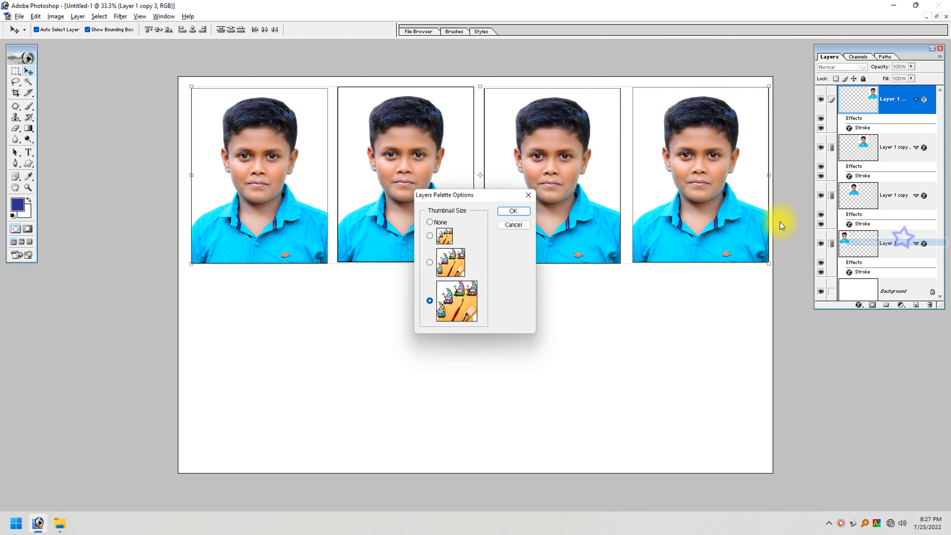
left_click(523, 225)
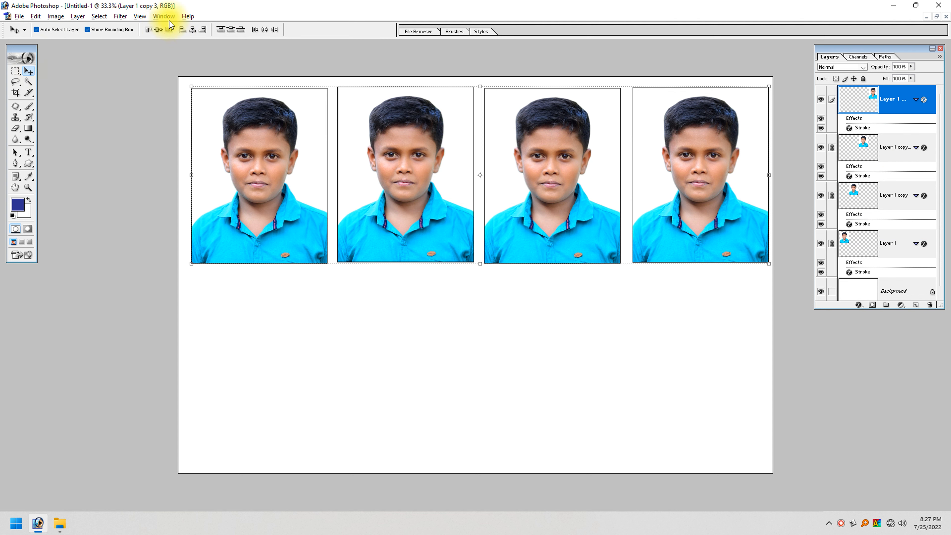
Align the top edges of the four linked portraits and distribute them evenly in the horizontal direction
left_click(148, 29)
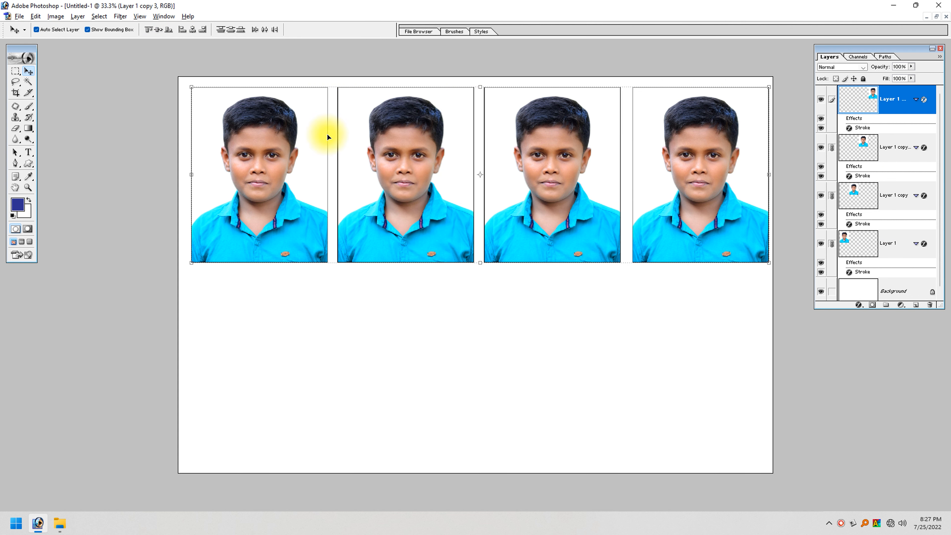
left_click(264, 30)
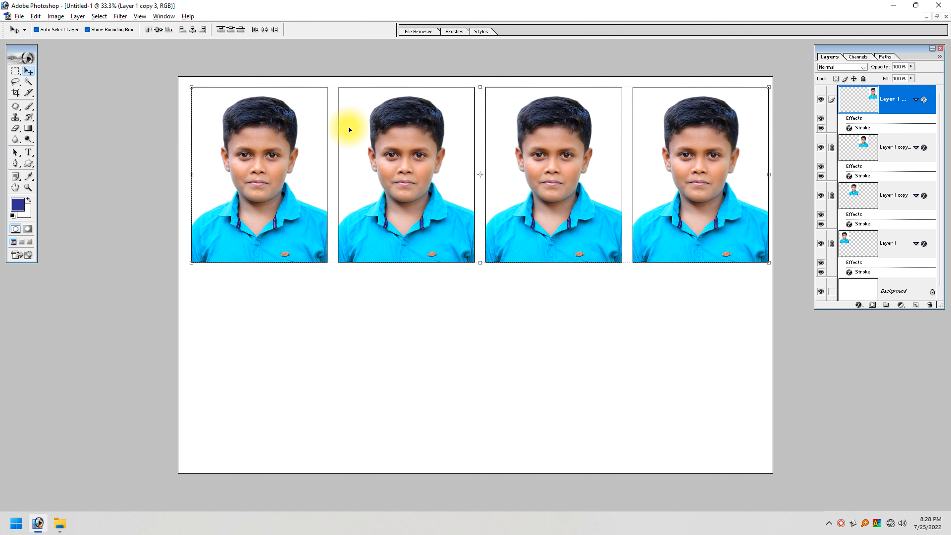
Scale the linked row of portraits to 98.5% and nudge it slightly down and right
left_click_drag(769, 262, 761, 258)
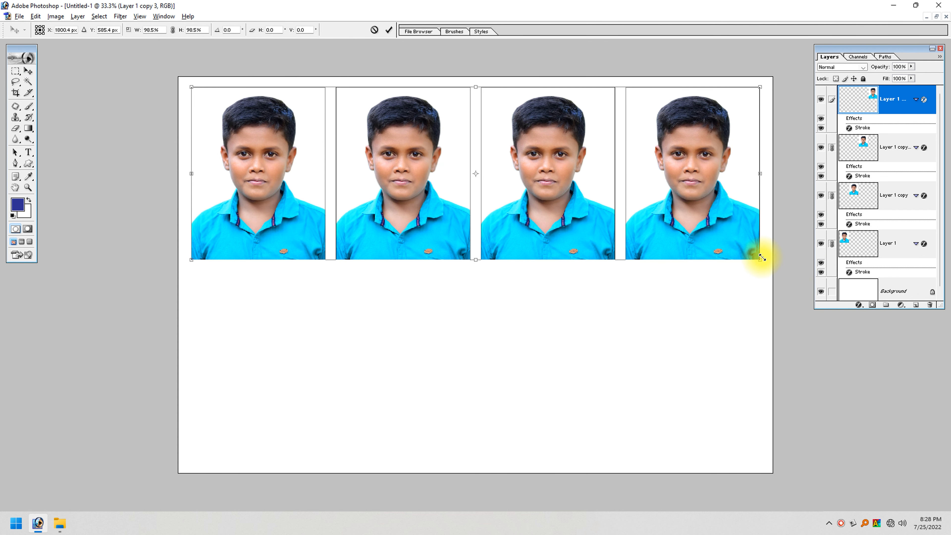
key("Down")
key("Down")
key("Down")
key("Down")
key("Down")
key("Down")
key("Down")
key("Down")
key("Down")
key("Down")
key("Down")
key("Down")
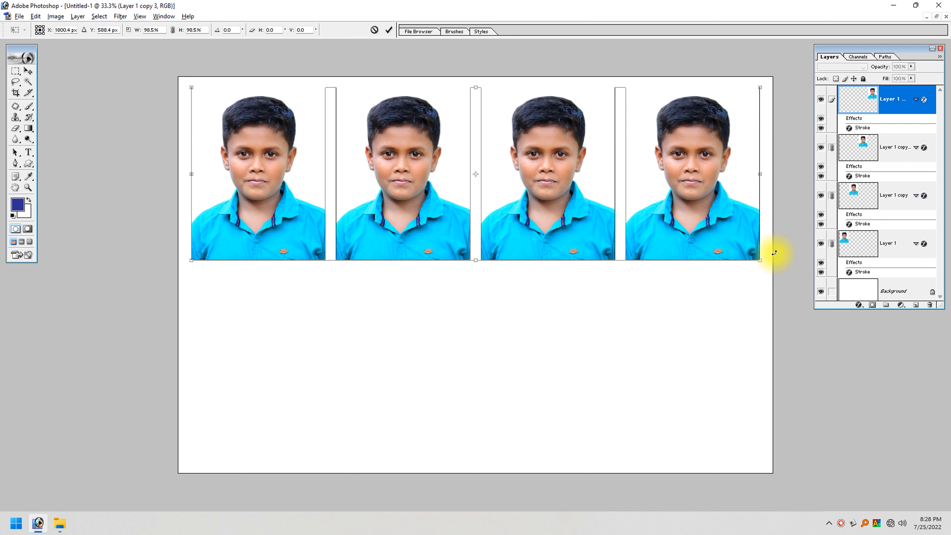
key("Right")
key("Right")
key("Right")
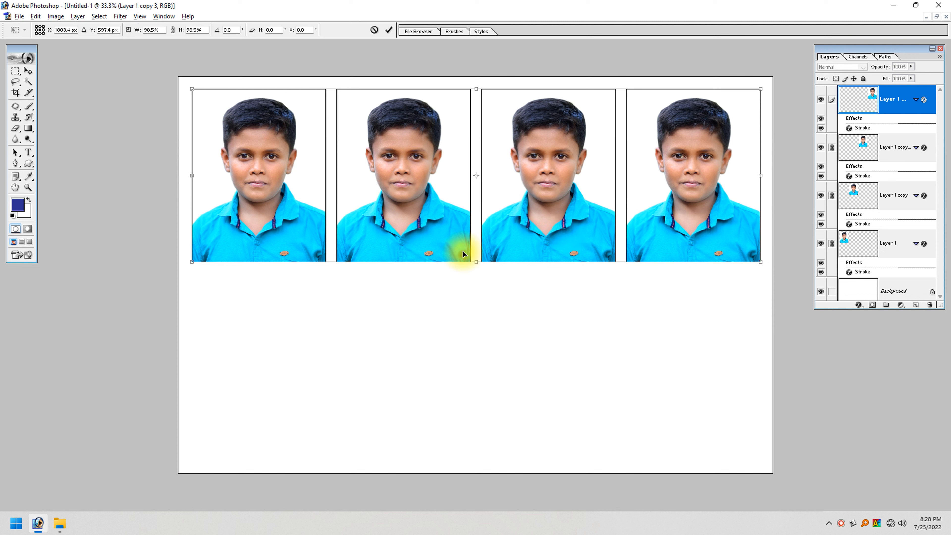
key("Return")
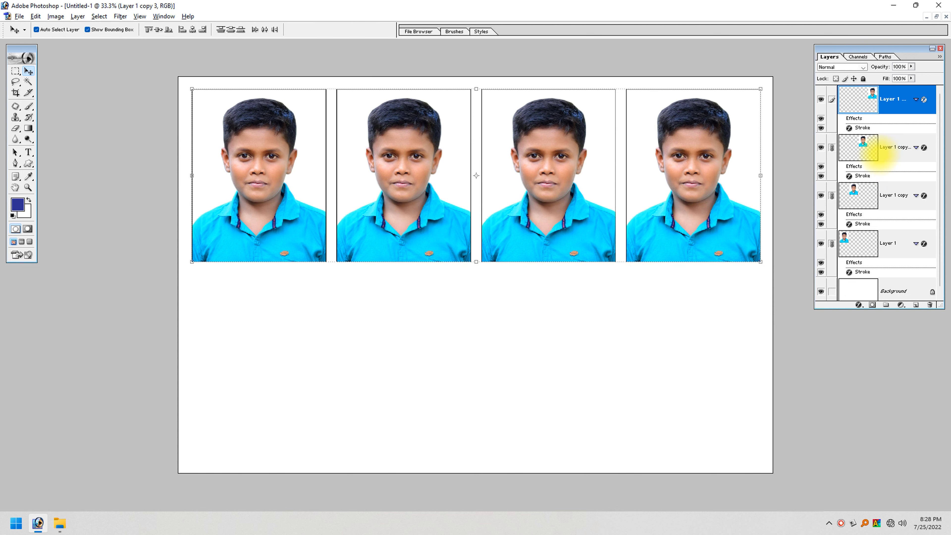
Merge the linked portraits into one layer and check it by toggling its visibility
key("ctrl+e")
left_click(820, 99)
left_click(821, 99)
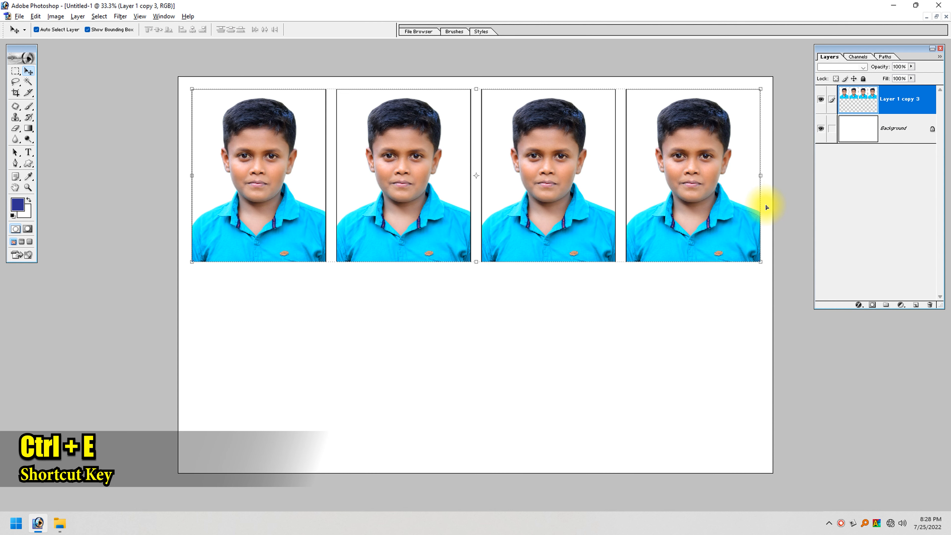
Duplicate the merged row of four portraits and move the copy straight down to form a second row
key("ctrl+j")
key("shift+Down")
key("shift+Down")
key("shift+Down")
key("shift+Down")
key("shift+Down")
key("shift+Down")
key("shift+Down")
key("shift+Down")
key("shift+Down")
key("shift+Down")
left_click_drag(642, 161, 575, 357)
key("shift+Down")
key("shift+Down")
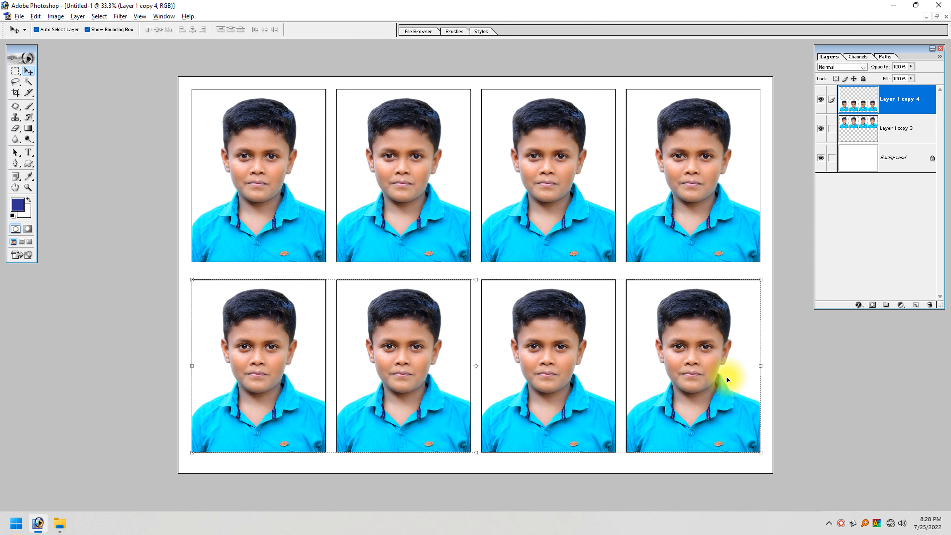
Merge the visible layers of the KDS_9267 copy document and return to the print sheet
key("ctrl+Tab")
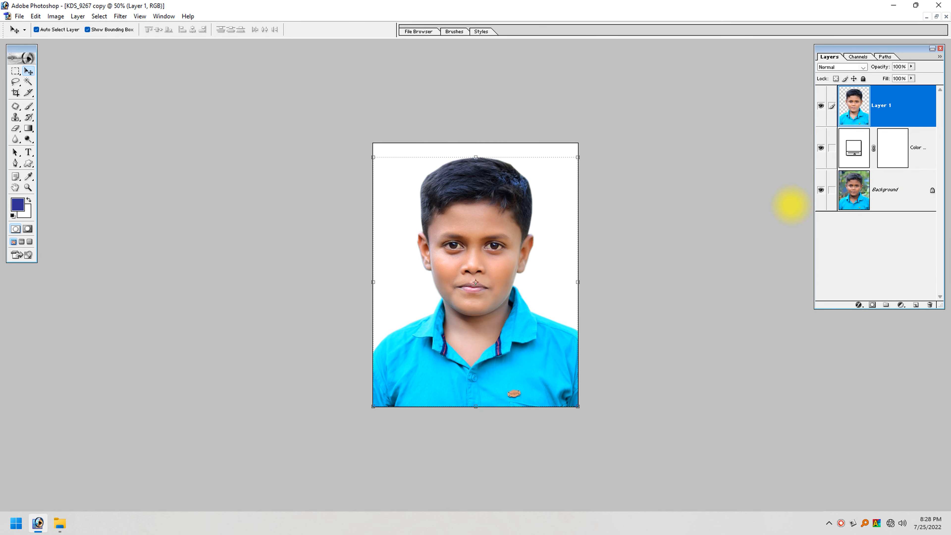
key("shift+ctrl+e")
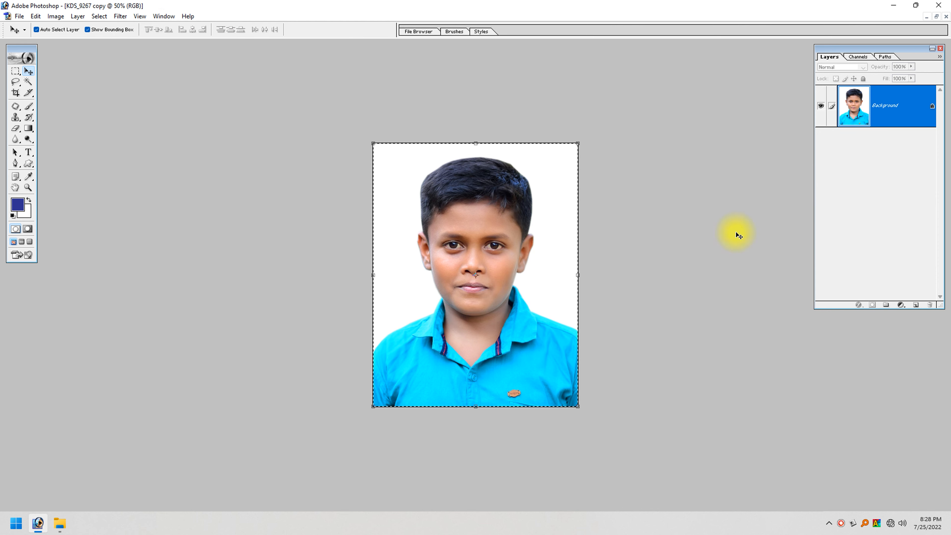
key("ctrl+Tab")
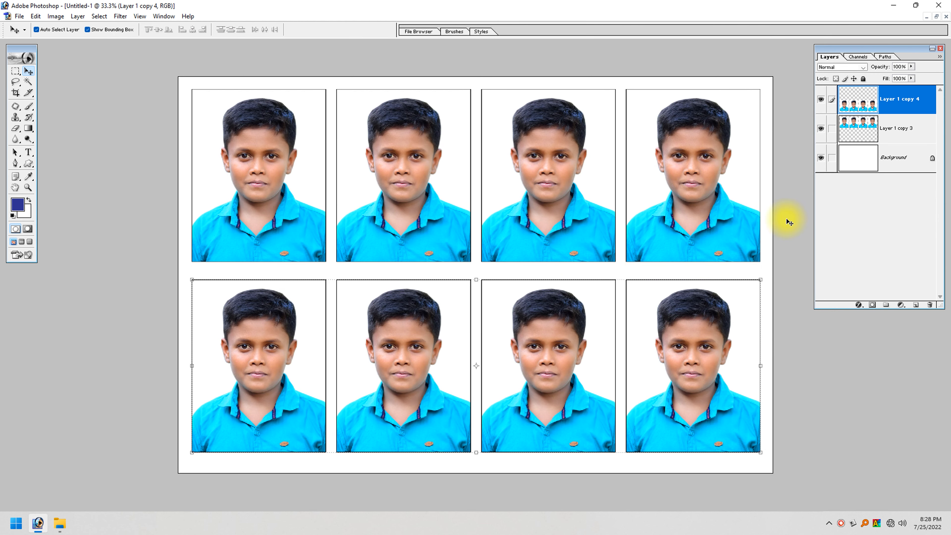
Merge the two portrait rows into one layer and delete the four portraits in the sheet's right half
left_click(830, 129)
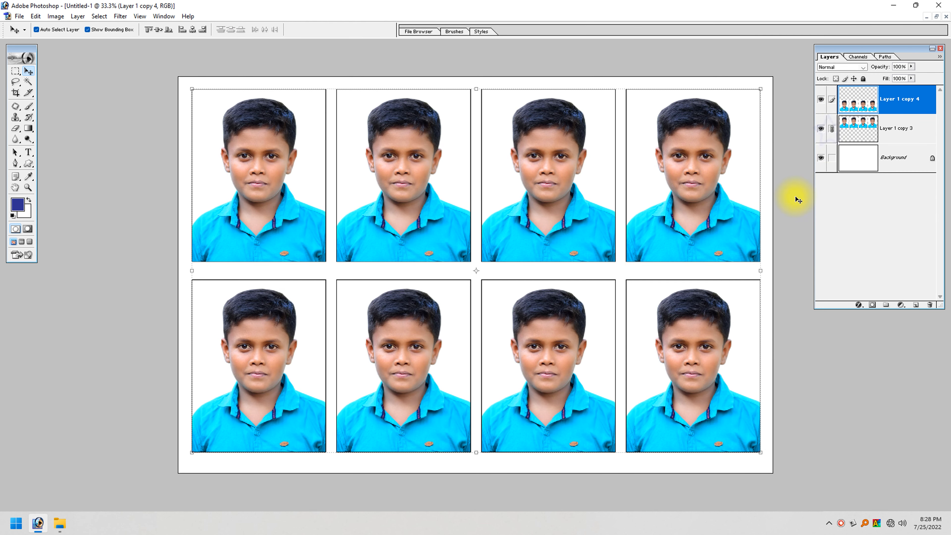
key("ctrl+e")
key("m")
left_click_drag(471, 79, 798, 525)
key("Delete")
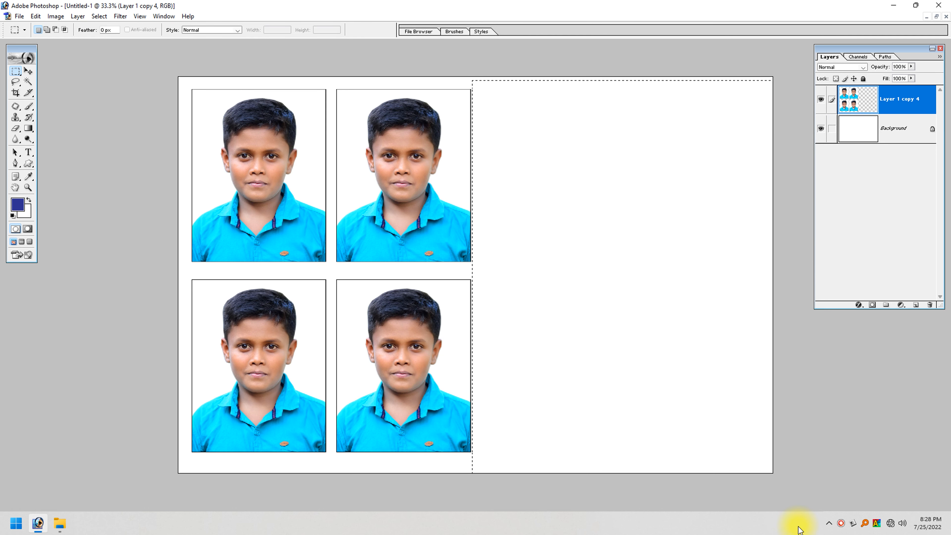
key("v")
Restore the separate layers of KDS_9267 copy, recolor its Color Fill layer with 100% cyan, and merge the visible layers
key("ctrl+Tab")
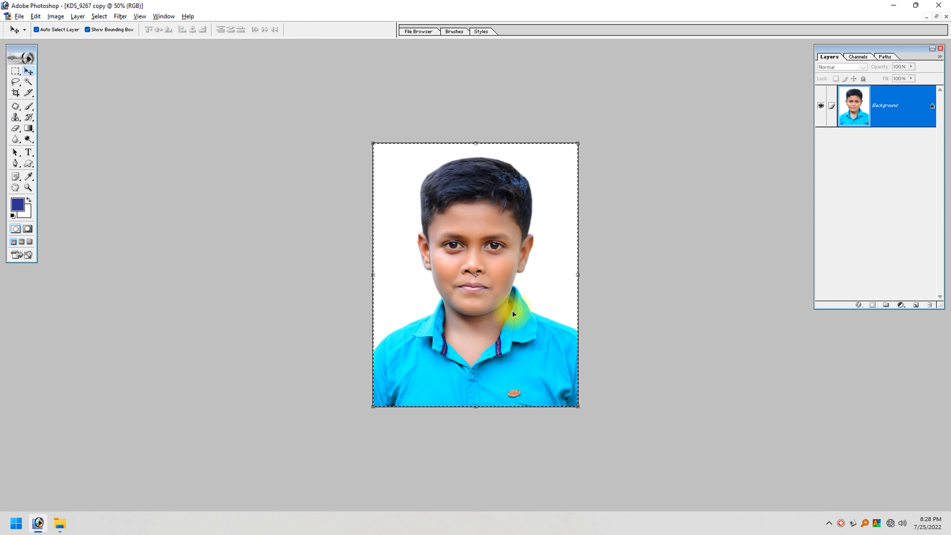
key("ctrl+z")
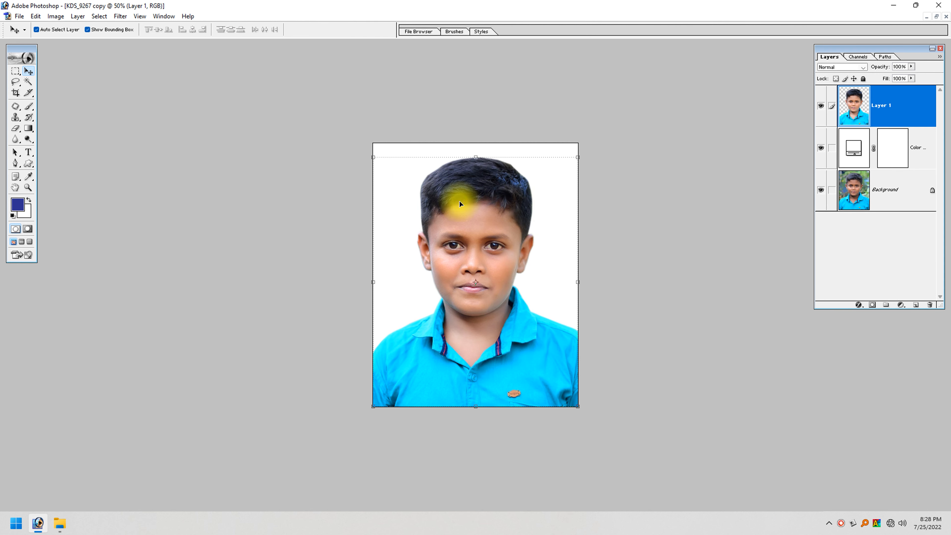
double_click(854, 150)
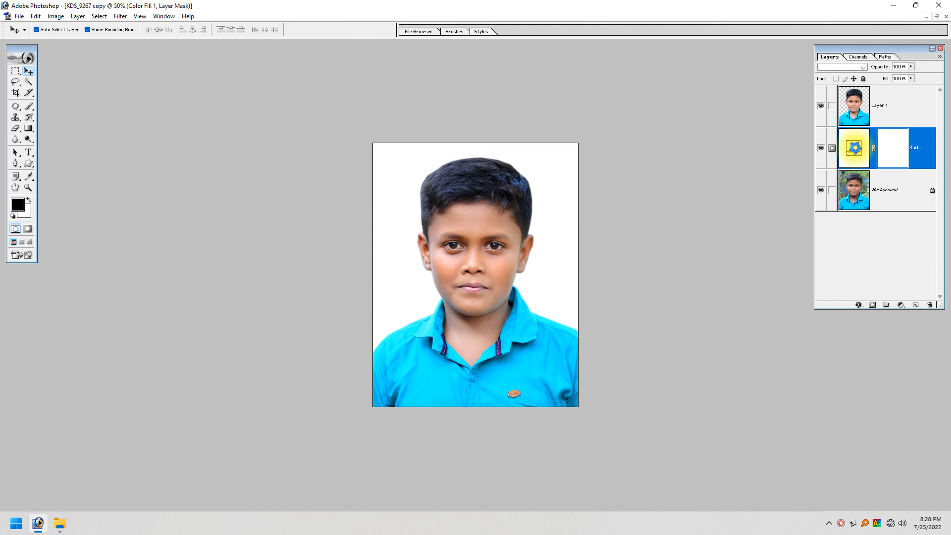
left_click_drag(326, 377, 297, 379)
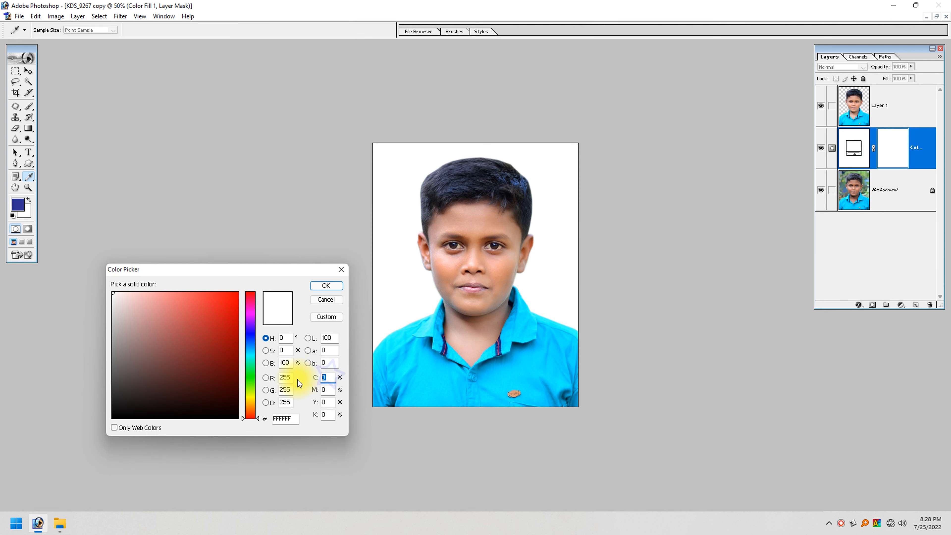
type("100")
key("Return")
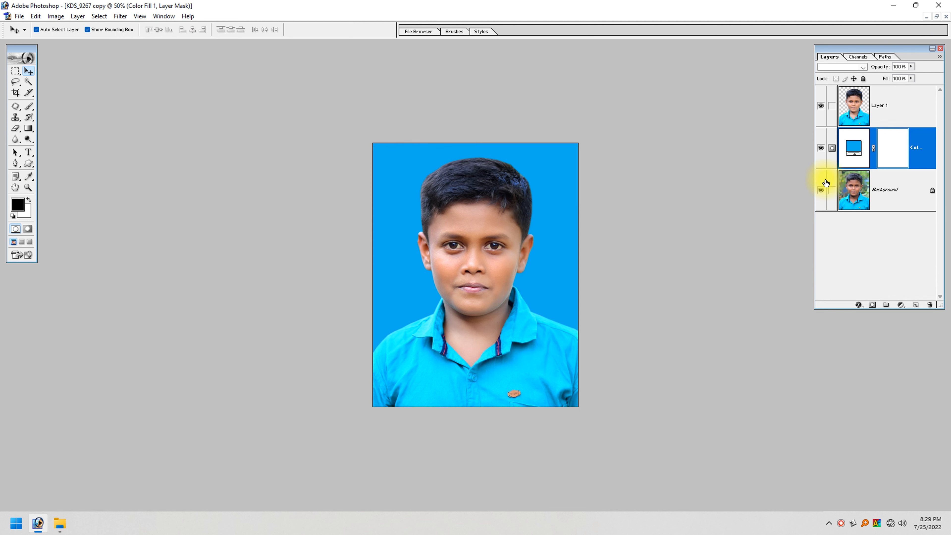
key("ctrl+shift+e")
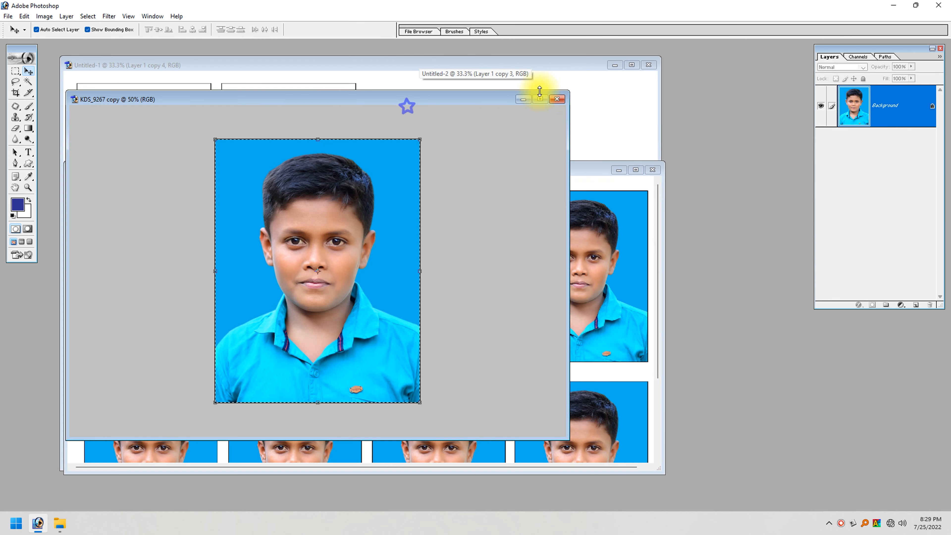
Minimize KDS_9267 copy and delete the four right-hand portraits from the blue-background sheet Untitled-2
left_click(523, 100)
left_click_drag(515, 169, 599, 139)
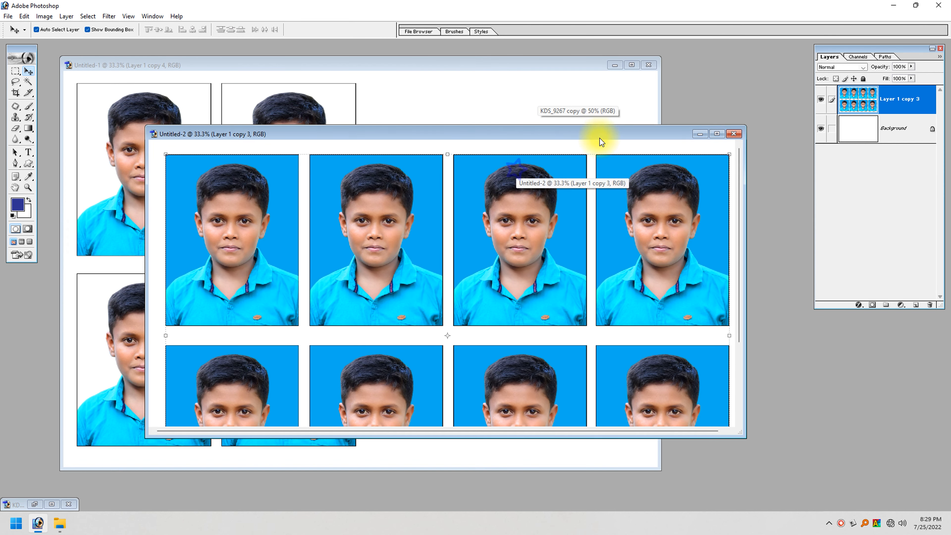
key("ctrl+minus")
key("m")
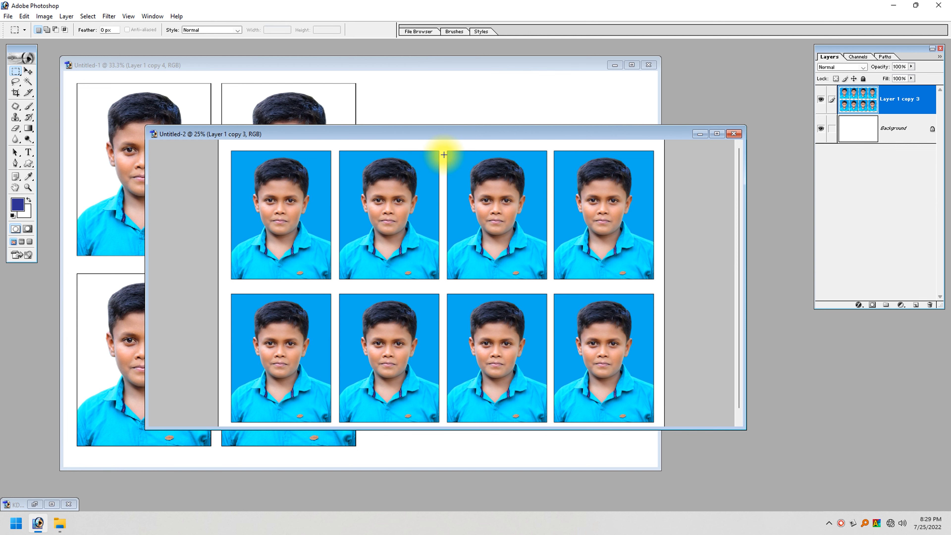
left_click_drag(441, 145, 697, 439)
key("Delete")
key("ctrl+d")
key("v")
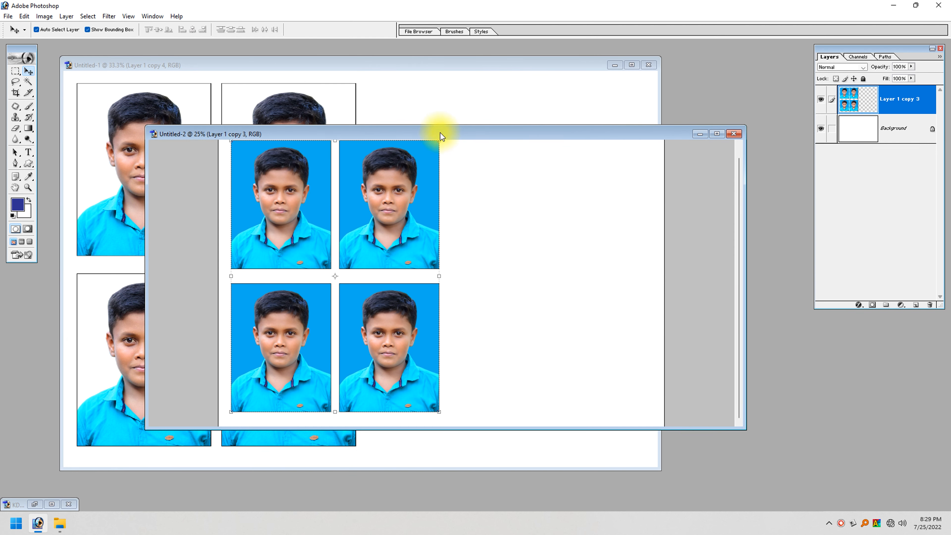
Copy the four blue-background portraits into the empty right half of Untitled-1 and line them up with the white-background ones
left_click_drag(440, 132, 625, 270)
left_click_drag(562, 322, 547, 186)
left_click_drag(433, 228, 446, 187)
key("f")
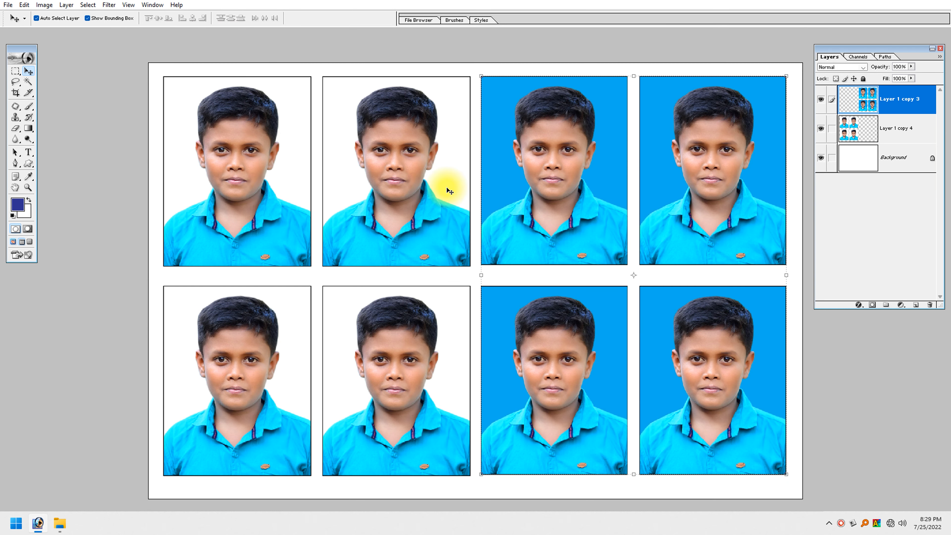
key("Down")
key("Down")
key("Down")
key("Right")
key("Right")
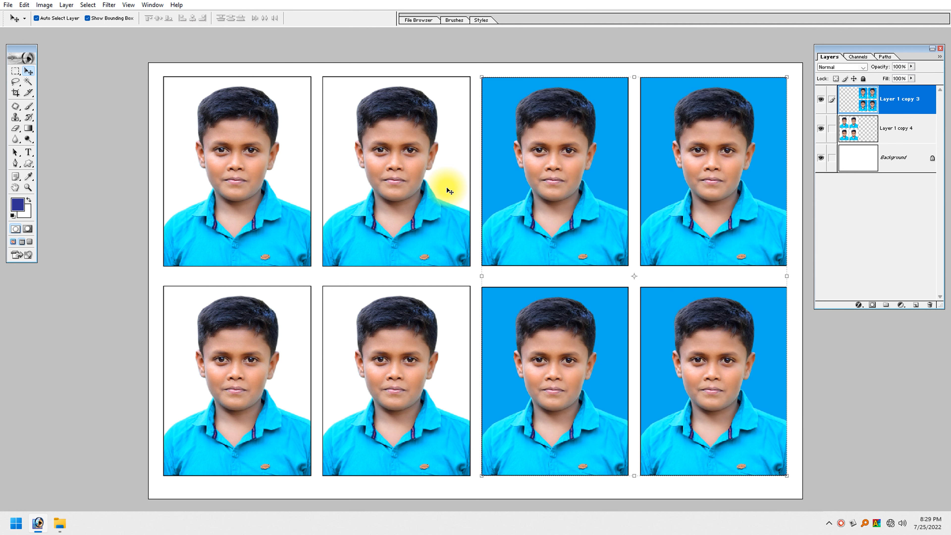
Undo the layer merge in KDS_9267 copy and close that document without saving
key("ctrl+Tab")
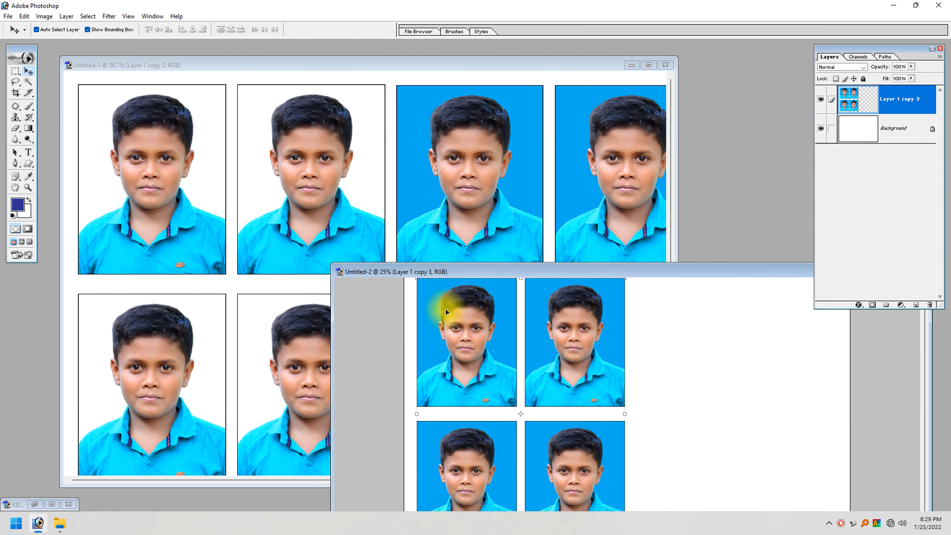
double_click(27, 506)
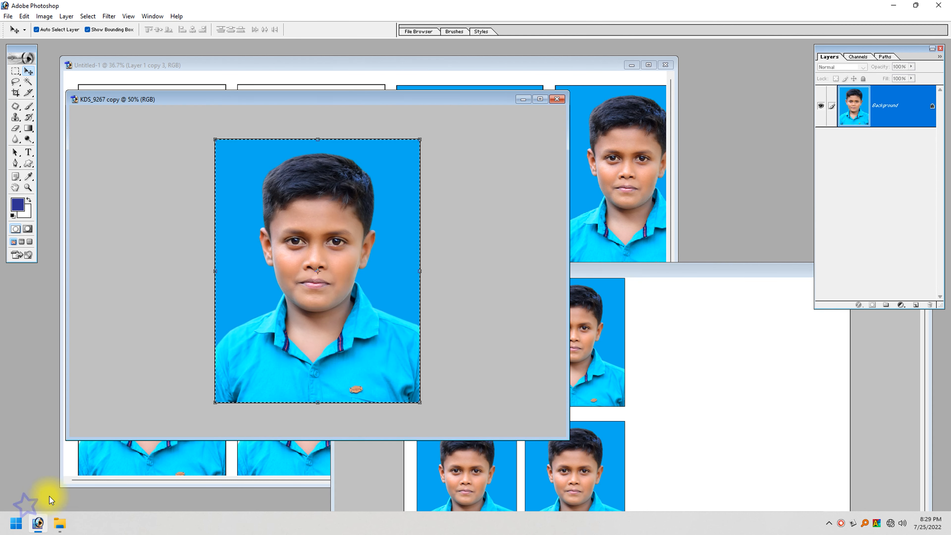
key("ctrl+alt+z")
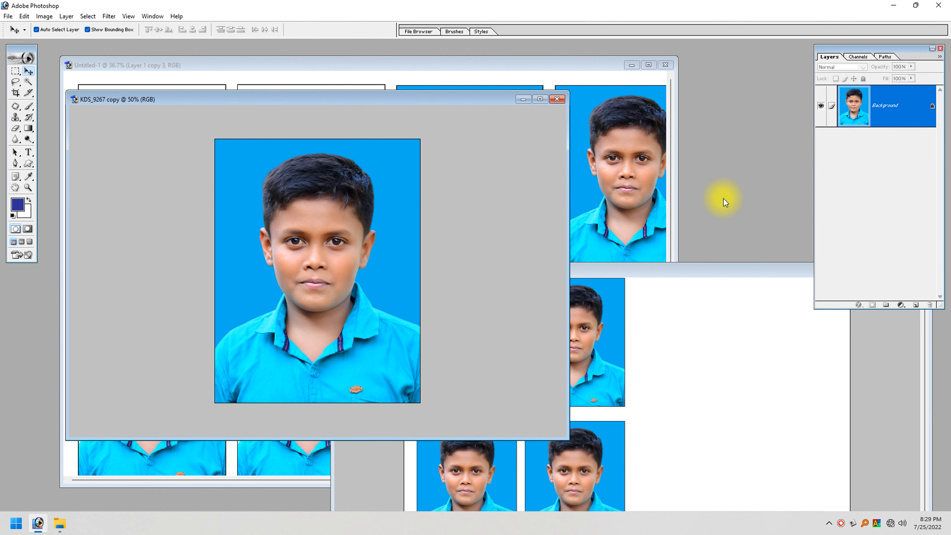
key("ctrl+alt+z")
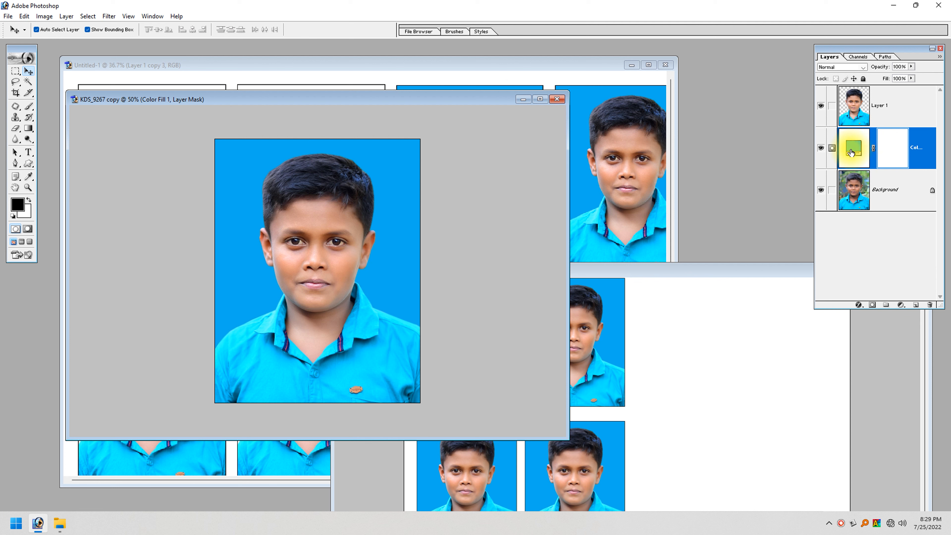
key("ctrl+w")
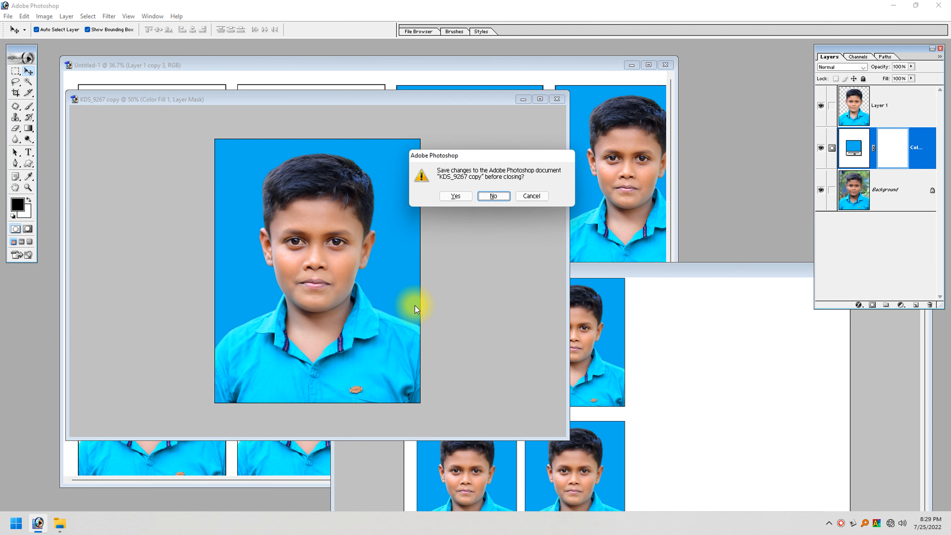
key("n")
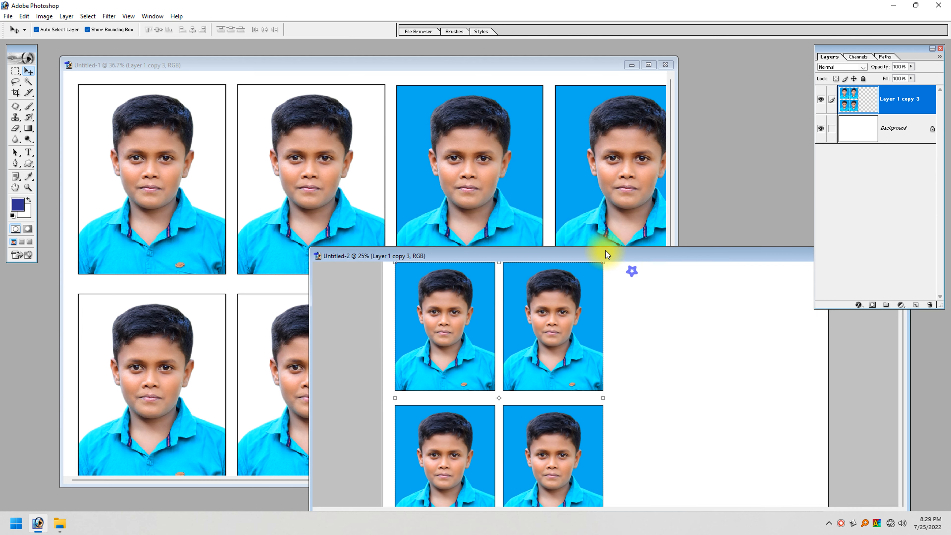
Close Untitled-2 without saving and show the Untitled-1 print sheet in full-screen mode
key("ctrl+w")
key("n")
key("f")
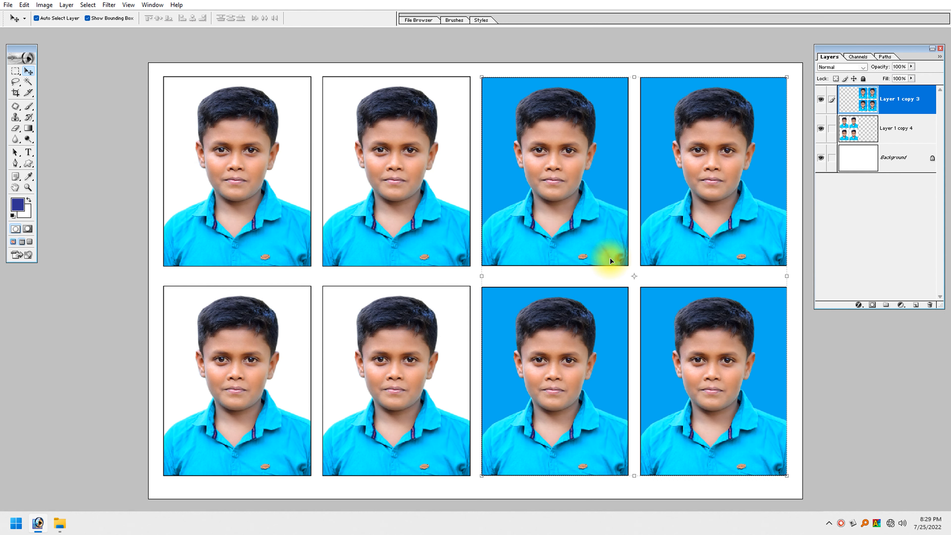